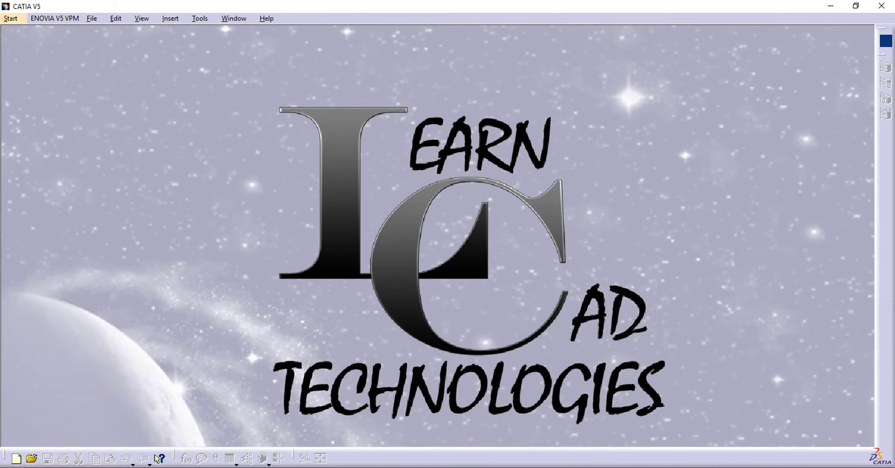
- Create a new Part Design part named Fork
{"action": "left_click", "coordinate": [16, 20]}
{"action": "mouse_move", "coordinate": [43, 44]}
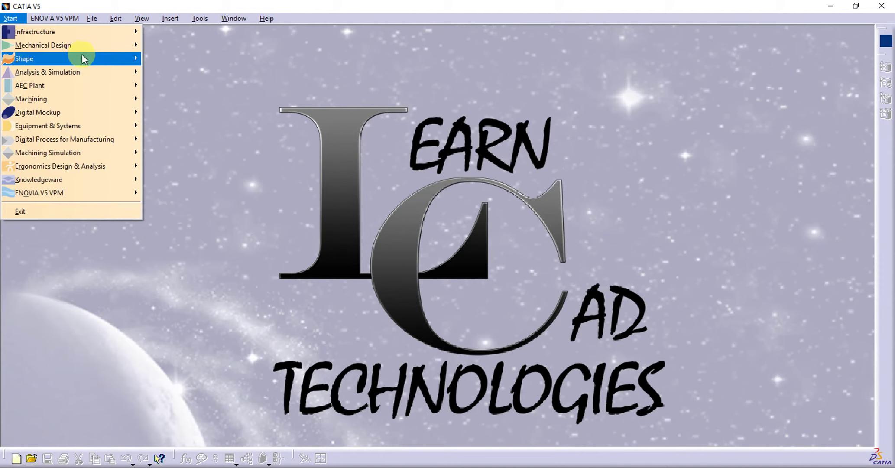
{"action": "left_click", "coordinate": [169, 51]}
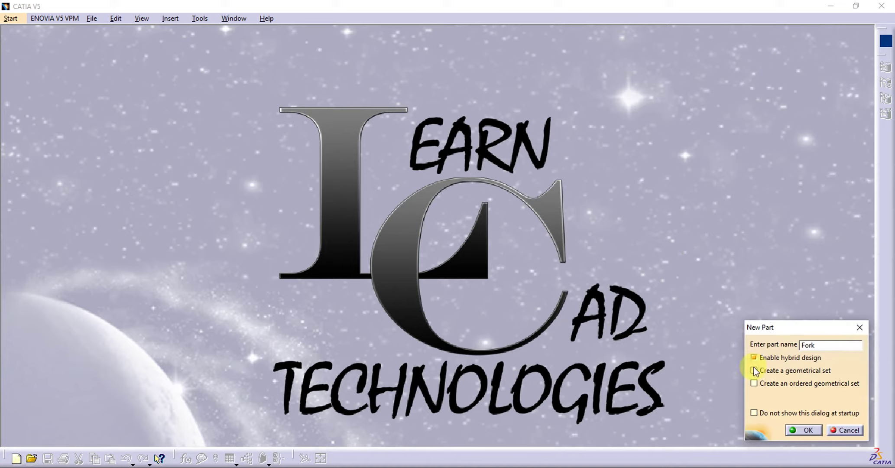
{"action": "left_click", "coordinate": [808, 432]}
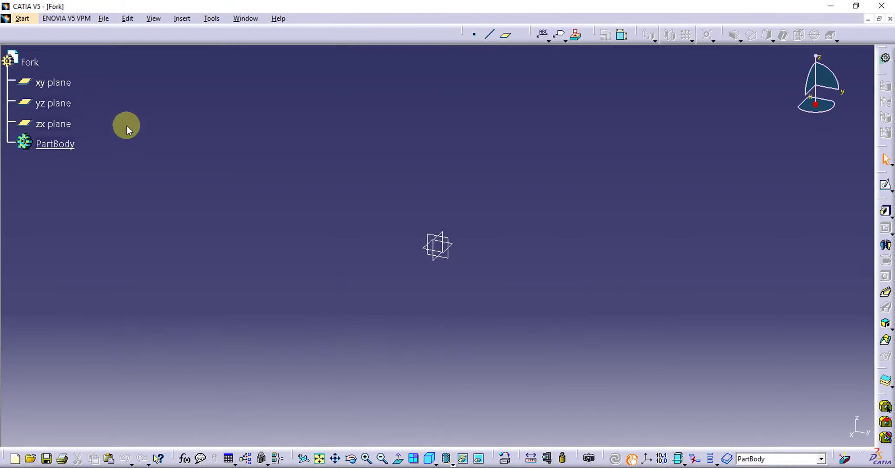
{"action": "right_click", "coordinate": [39, 145]}
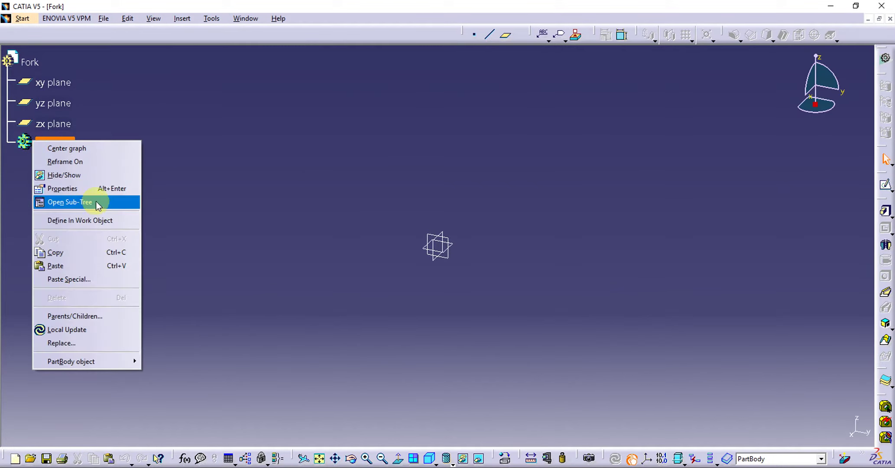
- Rename PartBody to Fork through its properties, then select the yz plane
{"action": "left_click", "coordinate": [101, 189]}
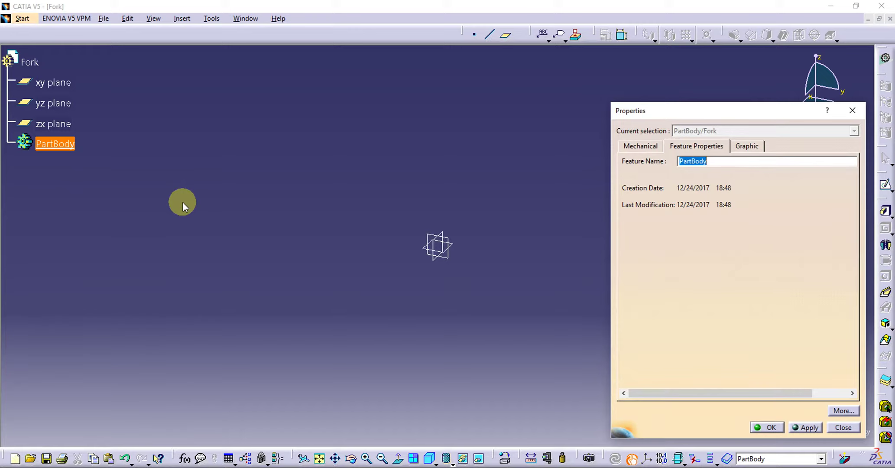
{"action": "type", "text": "Fork"}
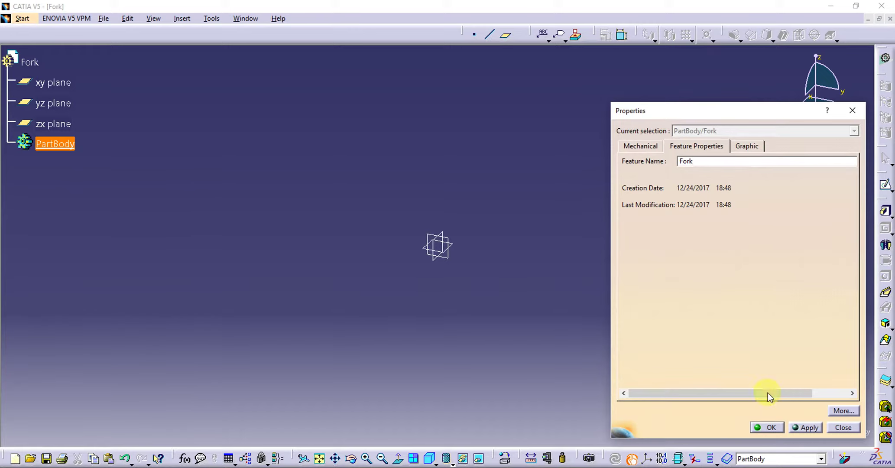
{"action": "left_click", "coordinate": [765, 431]}
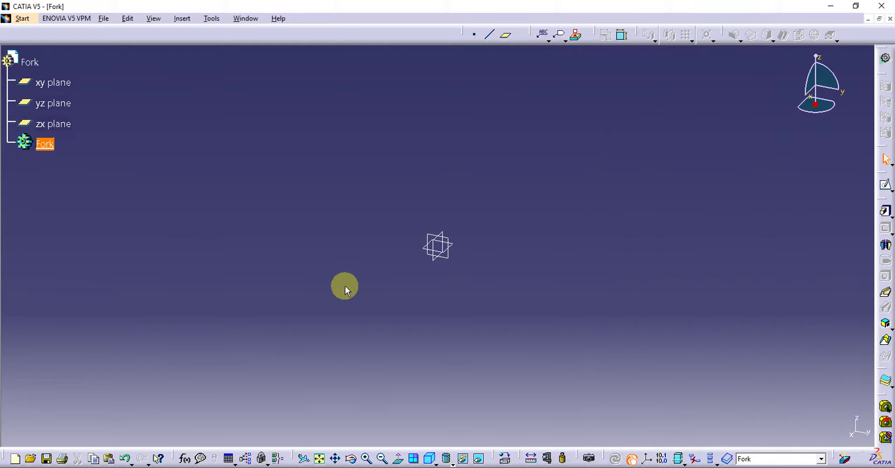
{"action": "left_click", "coordinate": [554, 287]}
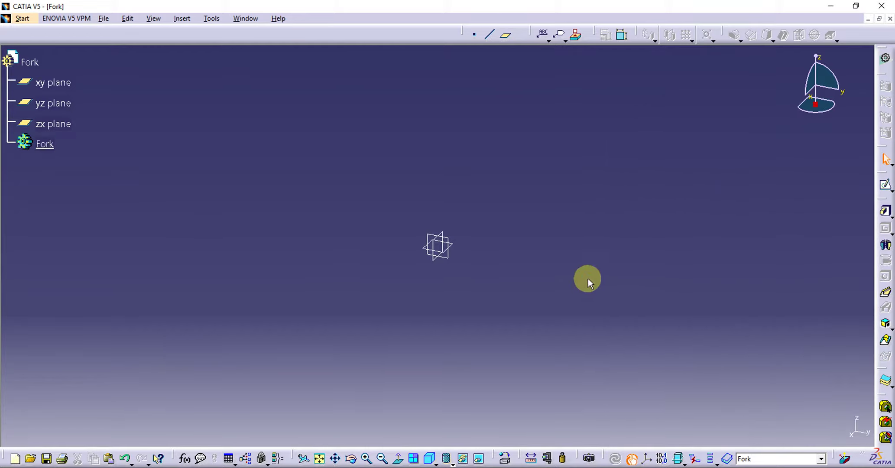
{"action": "left_click", "coordinate": [452, 241]}
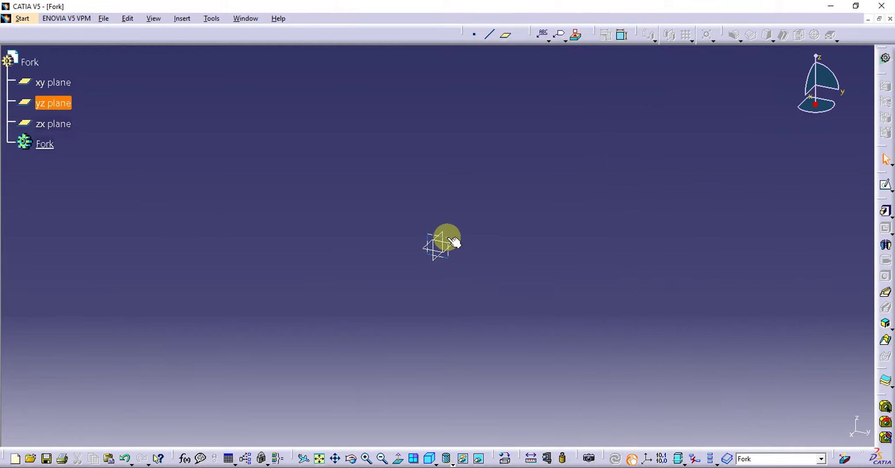
- On the yz plane, sketch an open six-line stepped profile starting above the origin
{"action": "left_click", "coordinate": [885, 187]}
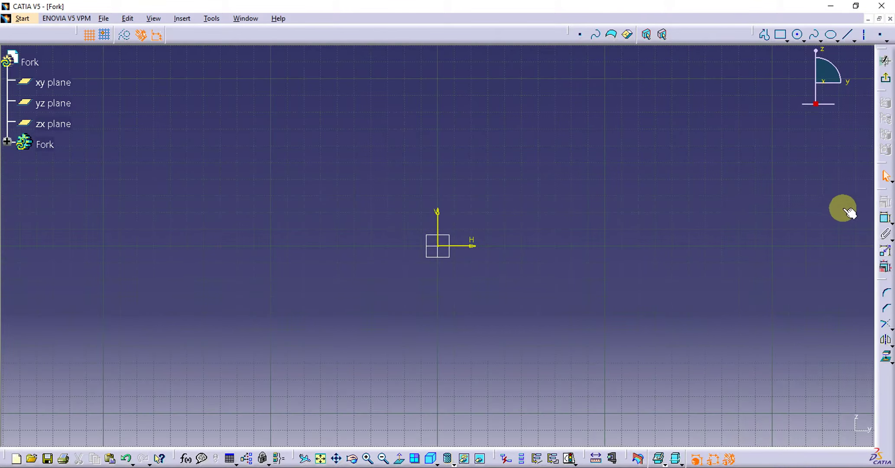
{"action": "left_click", "coordinate": [764, 35]}
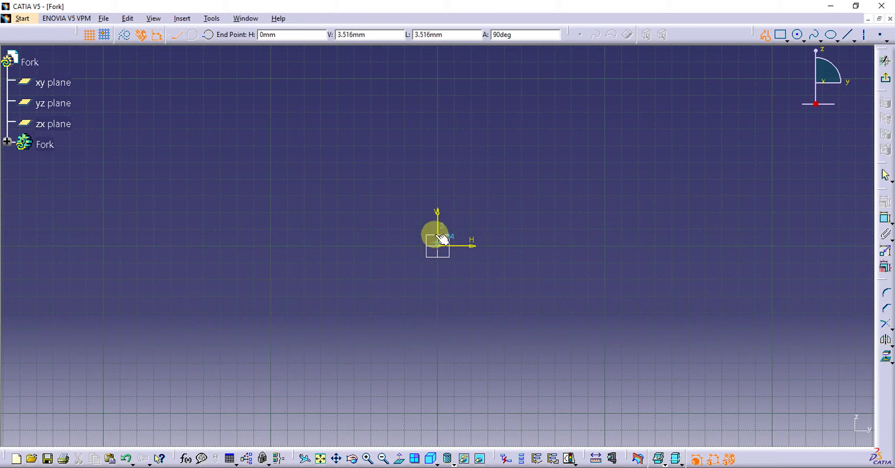
{"action": "left_click", "coordinate": [437, 207]}
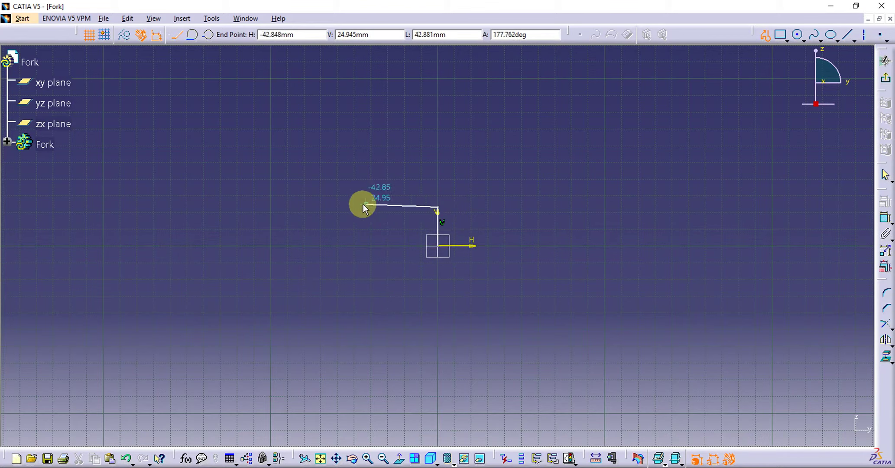
{"action": "left_click", "coordinate": [329, 208]}
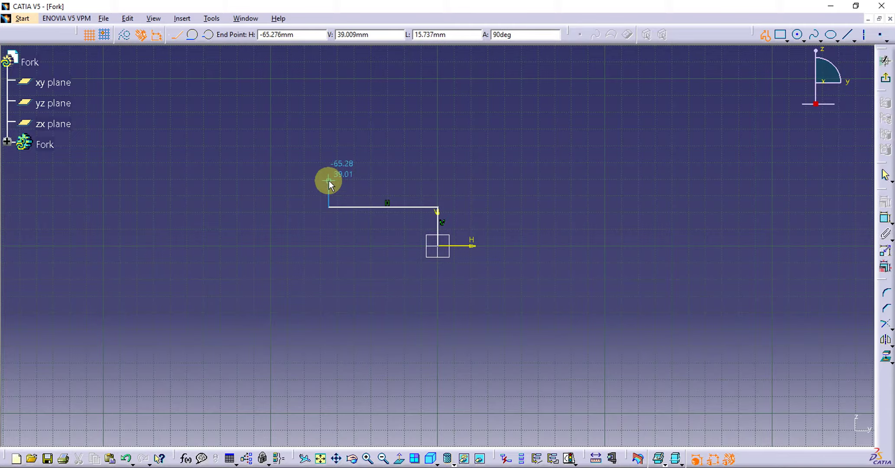
{"action": "left_click", "coordinate": [329, 181]}
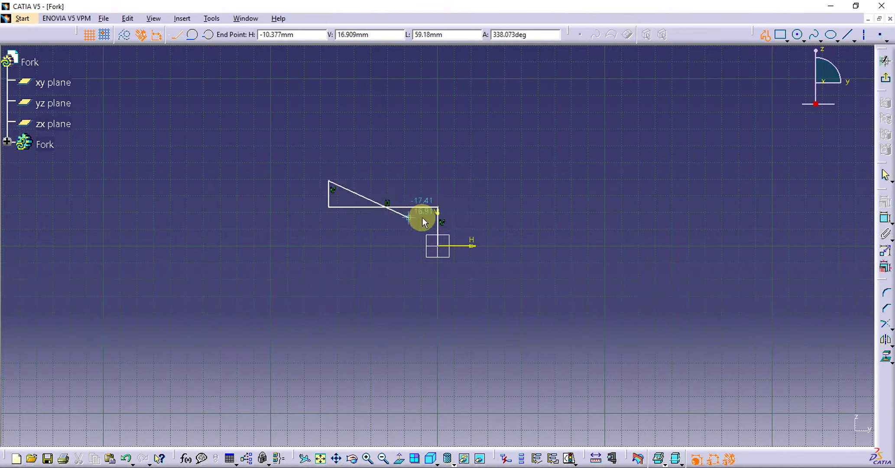
{"action": "left_click", "coordinate": [463, 180]}
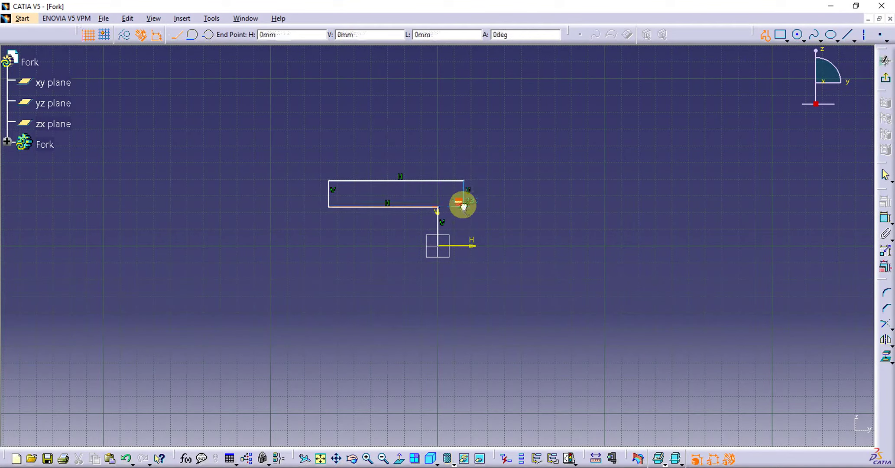
{"action": "left_click", "coordinate": [463, 207]}
{"action": "left_click", "coordinate": [509, 207]}
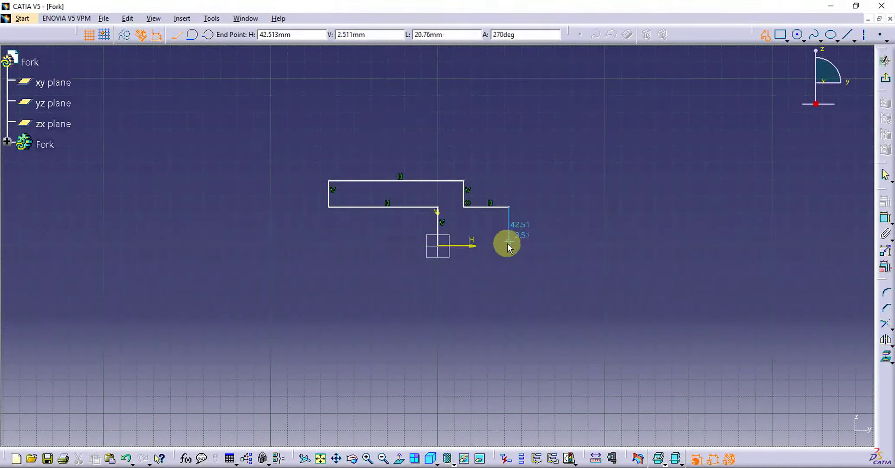
{"action": "double_click", "coordinate": [508, 246]}
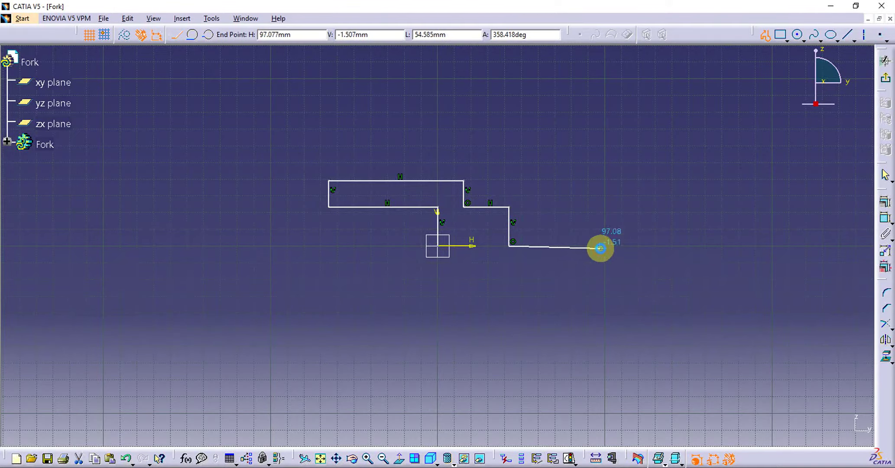
{"action": "key", "text": "Escape"}
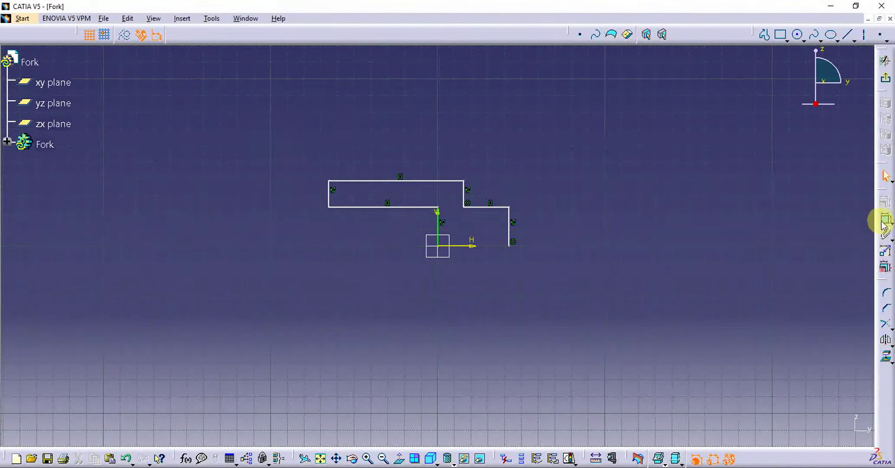
- Dimension the profile lines: 23.271, 65.276, 15.737 height, 80.675 top and 27.115 step
{"action": "left_click", "coordinate": [882, 223]}
{"action": "left_click", "coordinate": [437, 234]}
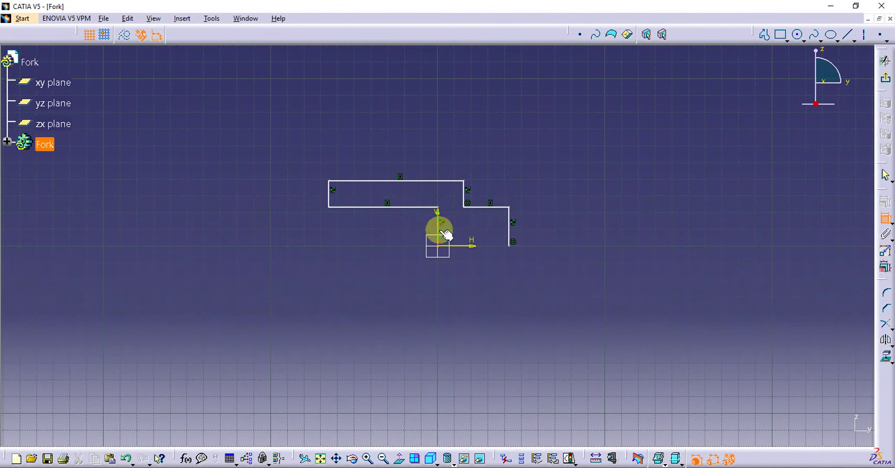
{"action": "left_click", "coordinate": [358, 207]}
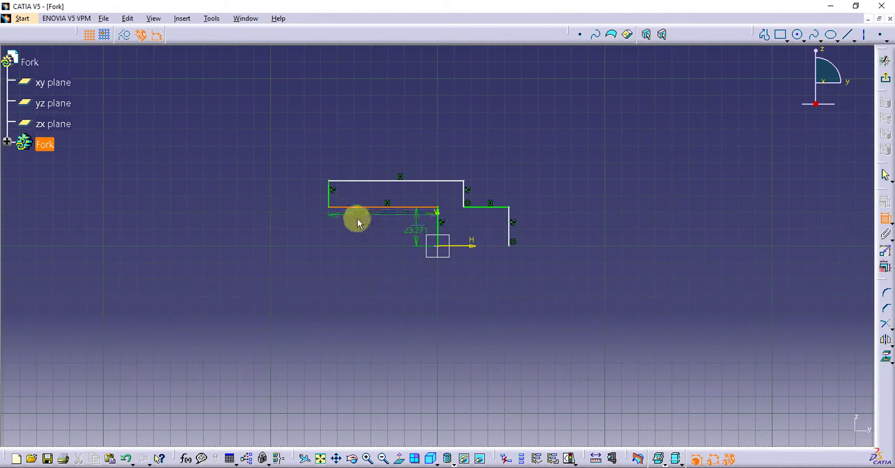
{"action": "left_click", "coordinate": [332, 200]}
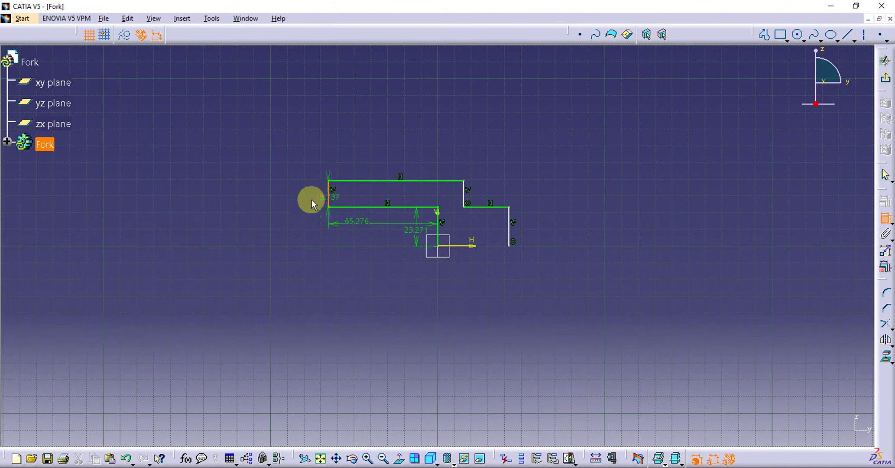
{"action": "left_click", "coordinate": [304, 199]}
{"action": "left_click", "coordinate": [440, 181]}
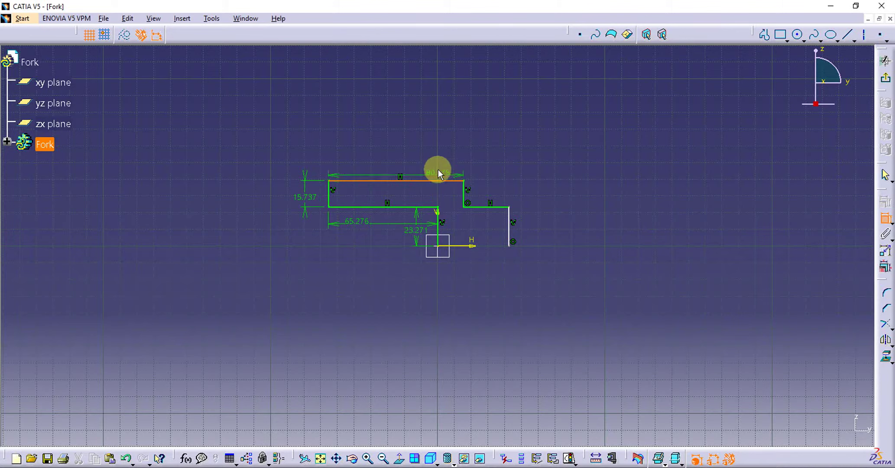
{"action": "left_click", "coordinate": [438, 162]}
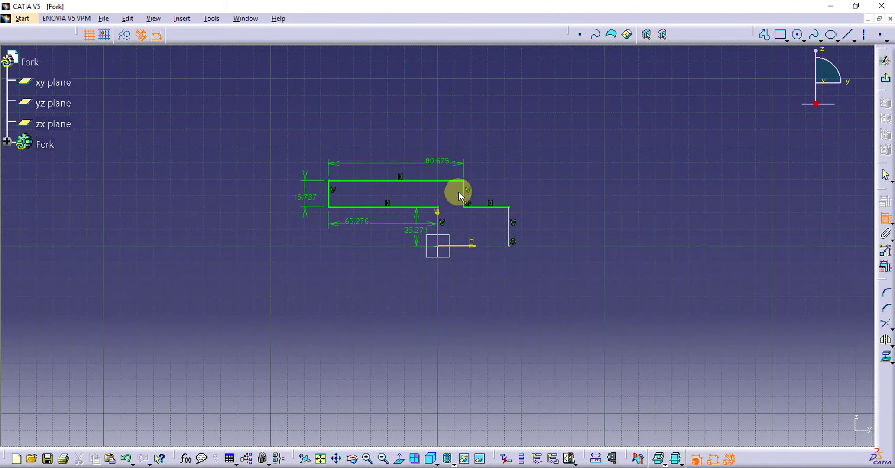
{"action": "left_click", "coordinate": [490, 207]}
{"action": "left_click", "coordinate": [490, 193]}
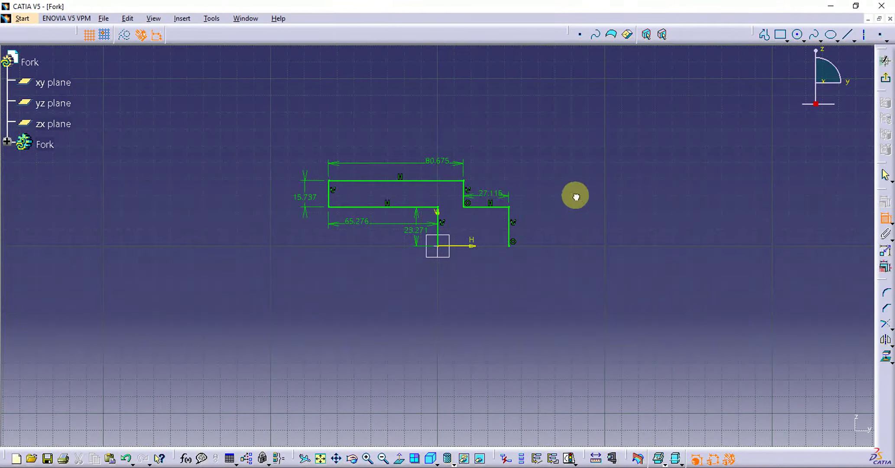
{"action": "left_click", "coordinate": [884, 218]}
{"action": "left_click", "coordinate": [191, 467]}
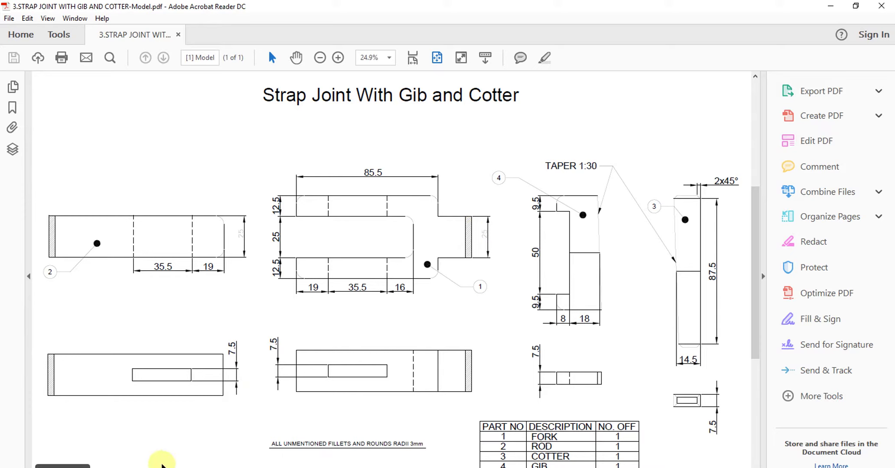
- Check the Strap Joint drawing in Acrobat Reader, then return to the CATIA sketch
{"action": "left_click", "coordinate": [160, 466]}
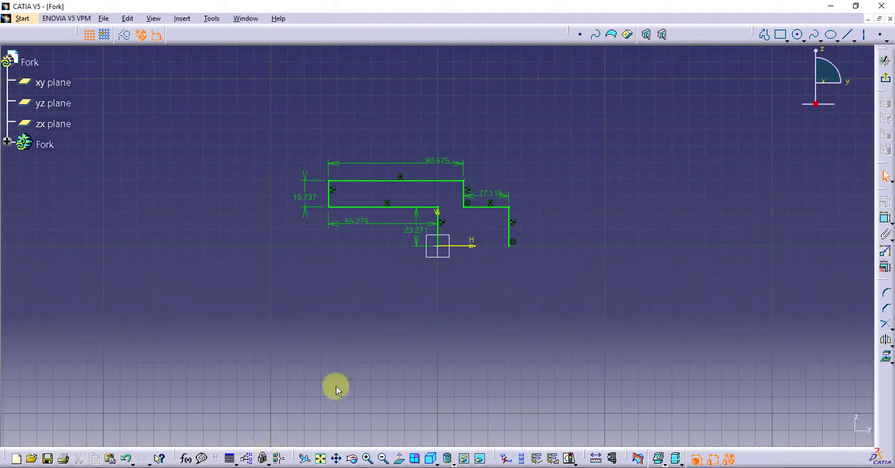
- Set the origin-side vertical to 12.5 and the lower left line to 88.5
{"action": "double_click", "coordinate": [418, 236]}
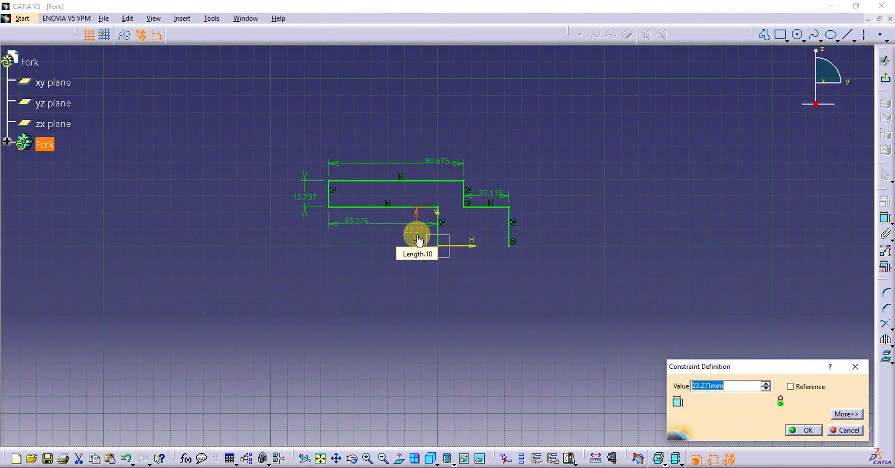
{"action": "type", "text": "12.5"}
{"action": "key", "text": "Return"}
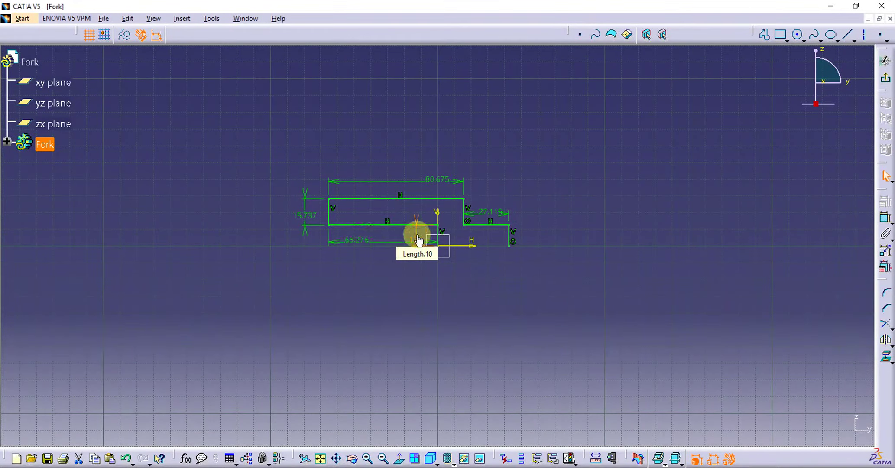
{"action": "double_click", "coordinate": [356, 241]}
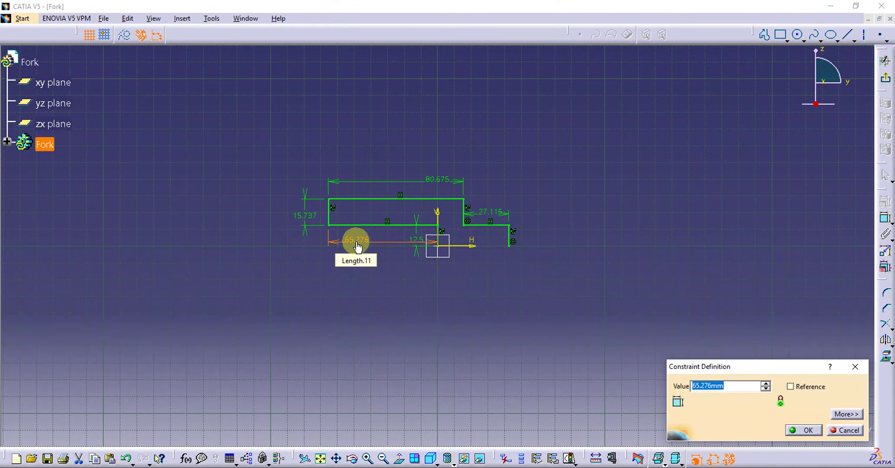
{"action": "type", "text": "19+5"}
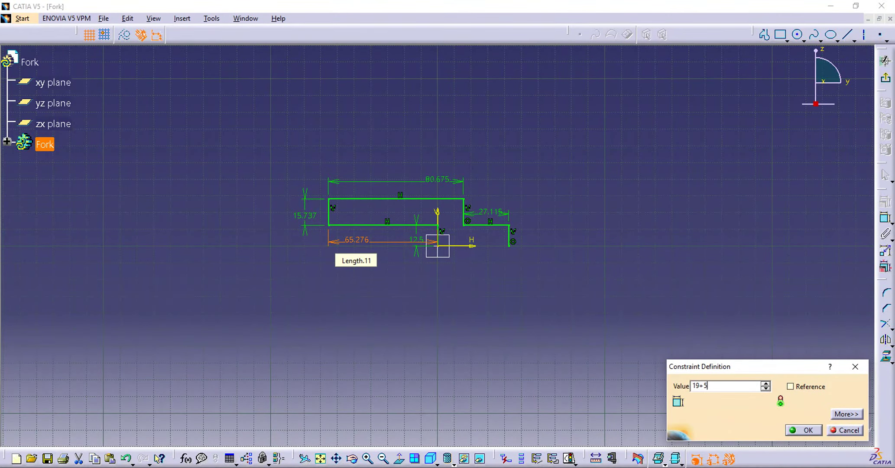
{"action": "type", "text": "3.5"}
{"action": "left_click", "coordinate": [733, 407]}
{"action": "left_click", "coordinate": [808, 430]}
{"action": "left_click", "coordinate": [372, 266]}
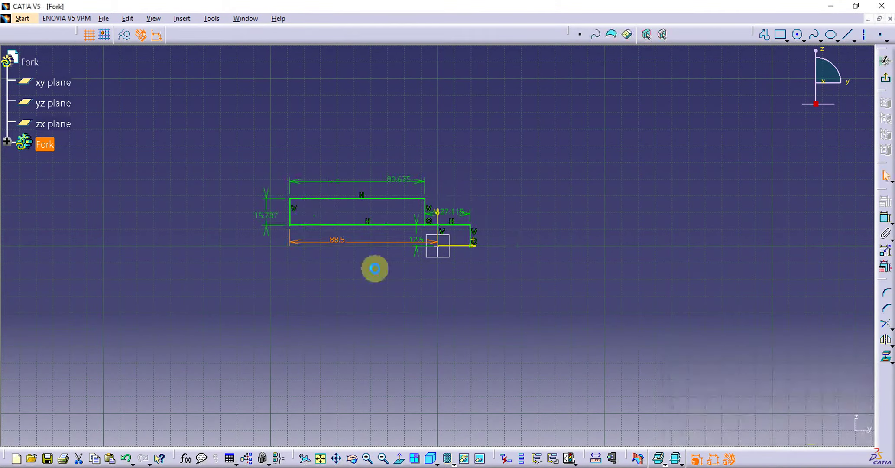
{"action": "left_click", "coordinate": [264, 221]}
- Change the left height to 12.5 and the top length to 85.5
{"action": "double_click", "coordinate": [264, 223]}
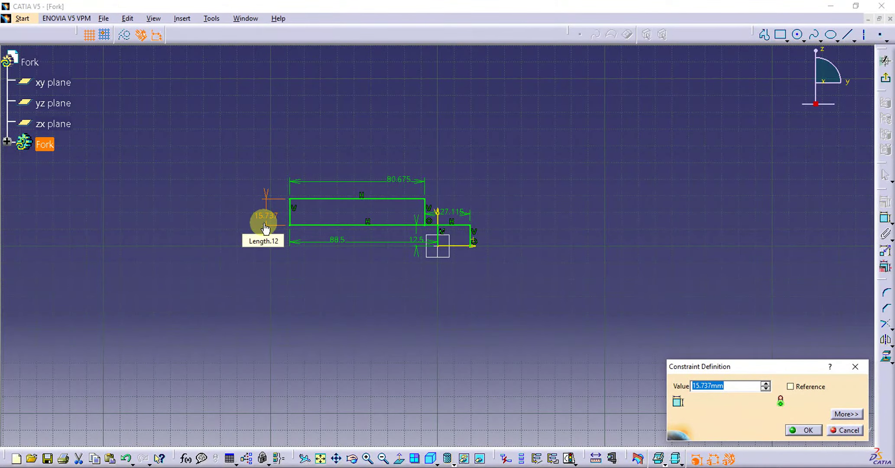
{"action": "type", "text": "12.5"}
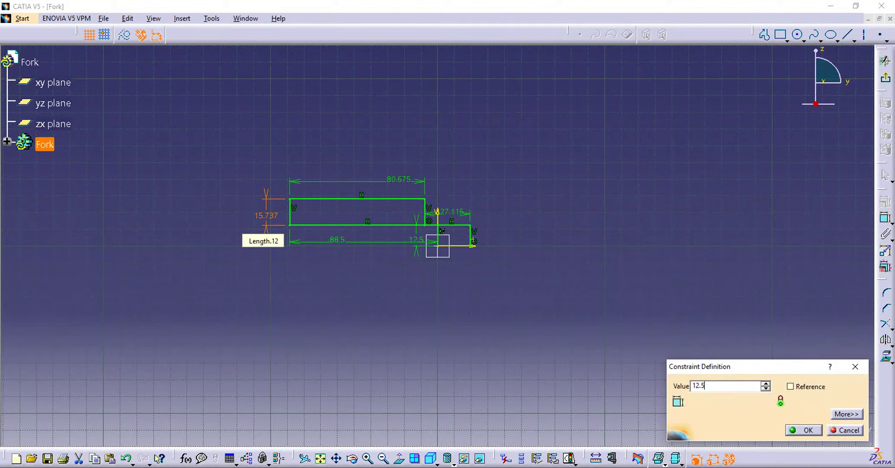
{"action": "key", "text": "Return"}
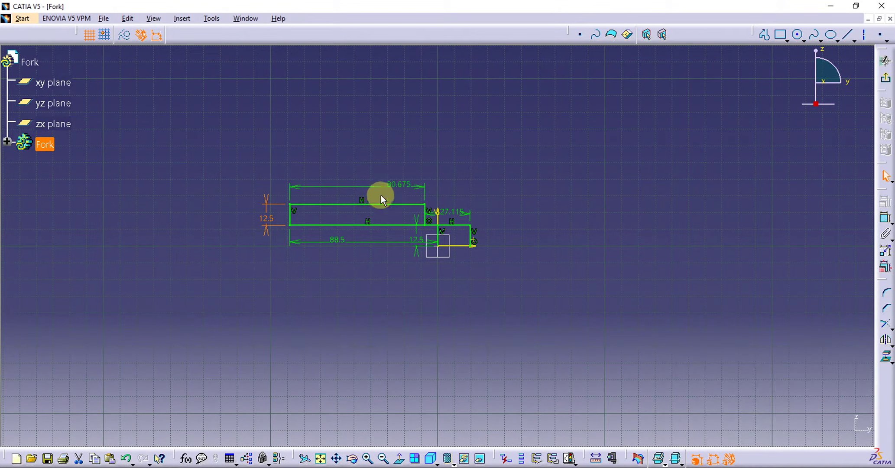
{"action": "double_click", "coordinate": [397, 194]}
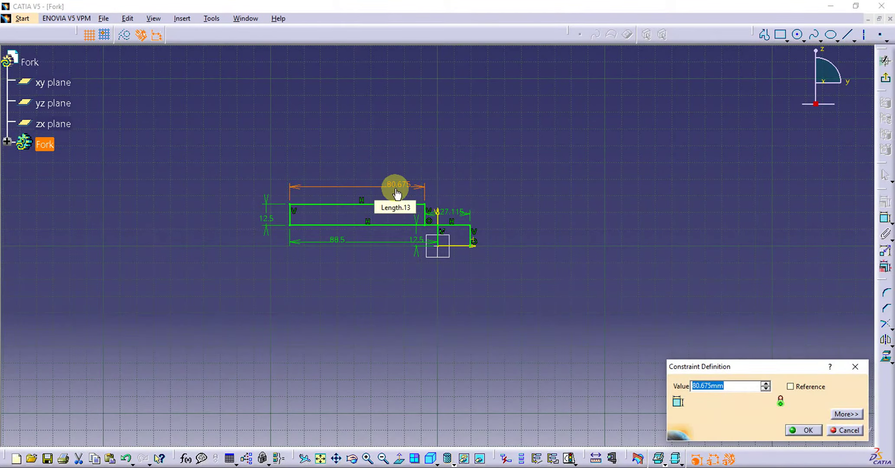
{"action": "type", "text": "2"}
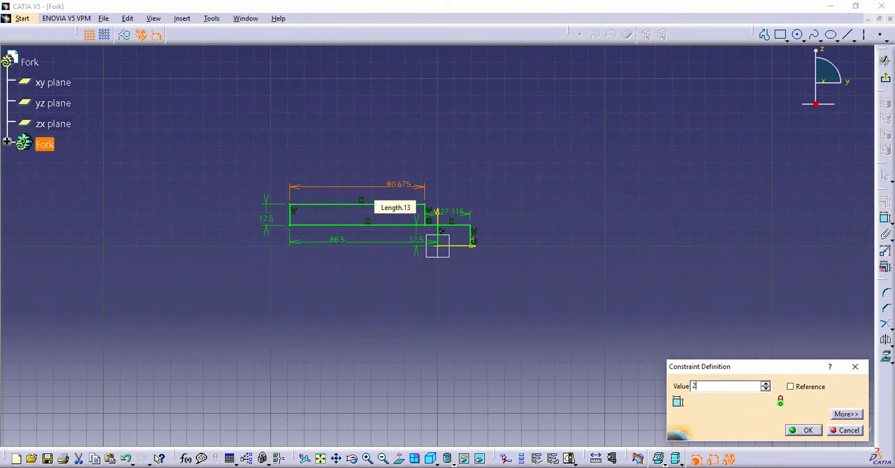
{"action": "type", "text": ".5."}
{"action": "key", "text": "Return"}
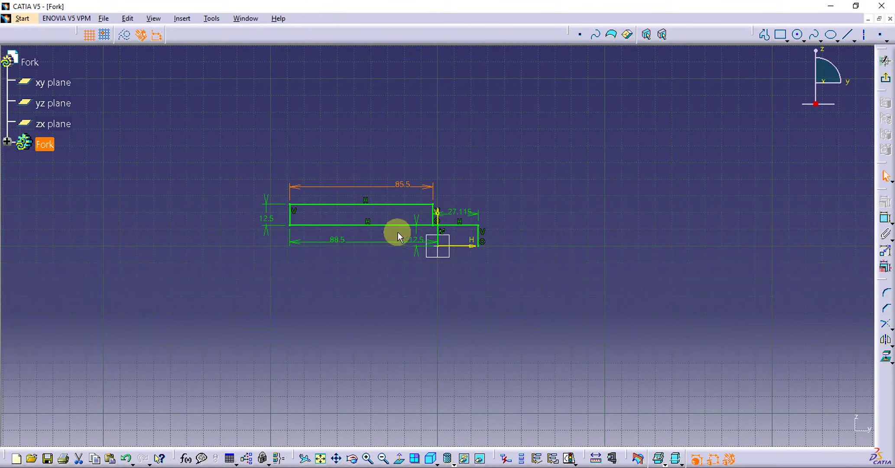
- Change the bottom length from 88.5 to 70.5
{"action": "double_click", "coordinate": [336, 244]}
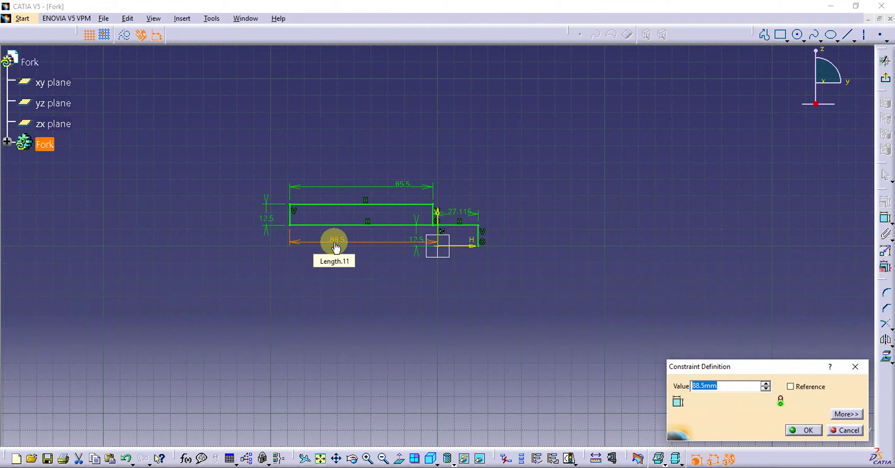
{"action": "type", "text": "16+19+"}
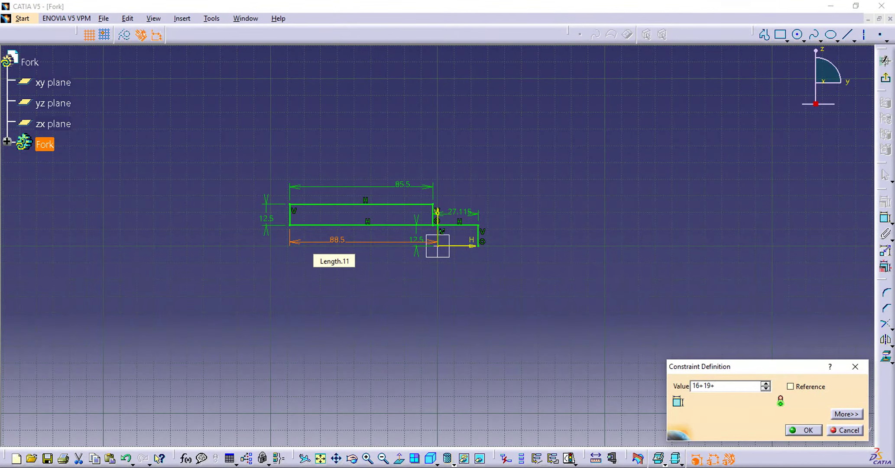
{"action": "type", "text": "35.5"}
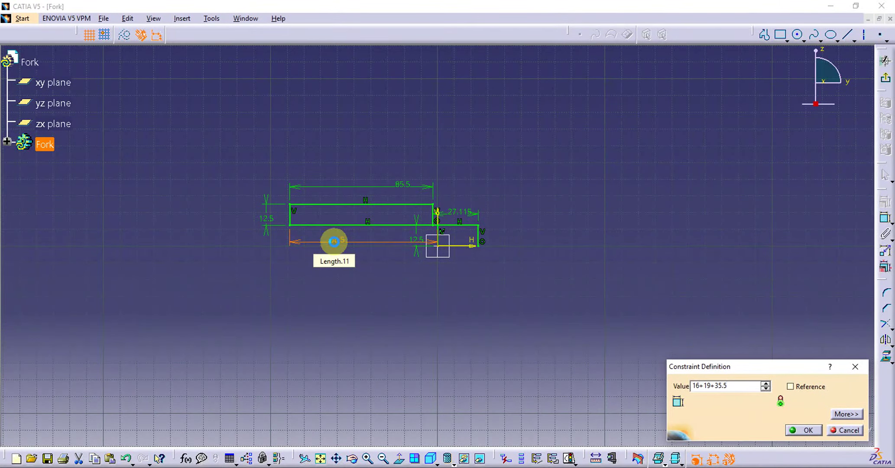
{"action": "key", "text": "Return"}
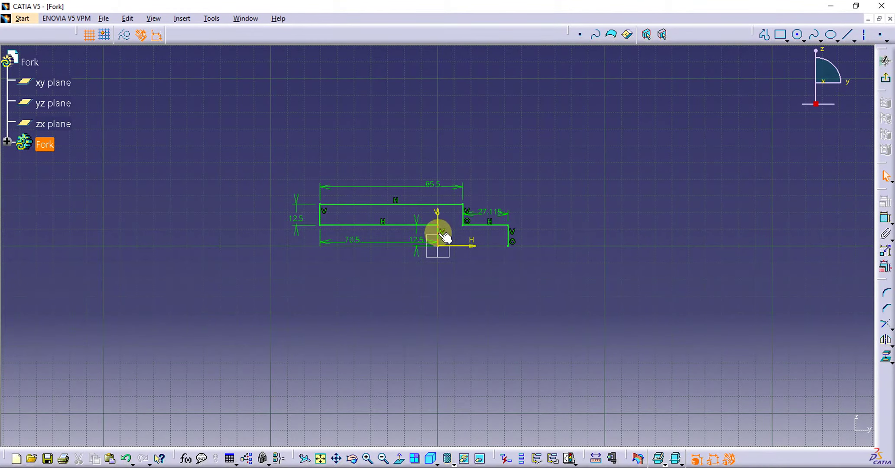
- Mirror all the profile lines about the H axis and exit the sketch
{"action": "left_click", "coordinate": [435, 228]}
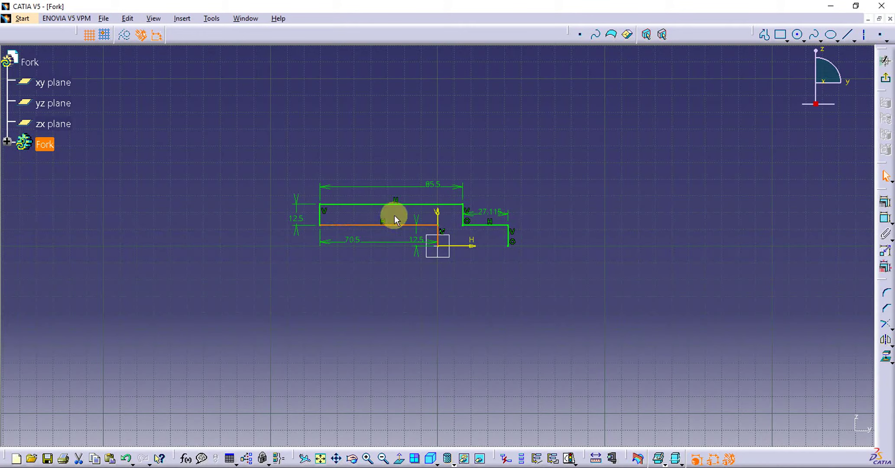
{"action": "left_click", "coordinate": [320, 214], "text": "ctrl"}
{"action": "left_click", "coordinate": [350, 204], "text": "ctrl"}
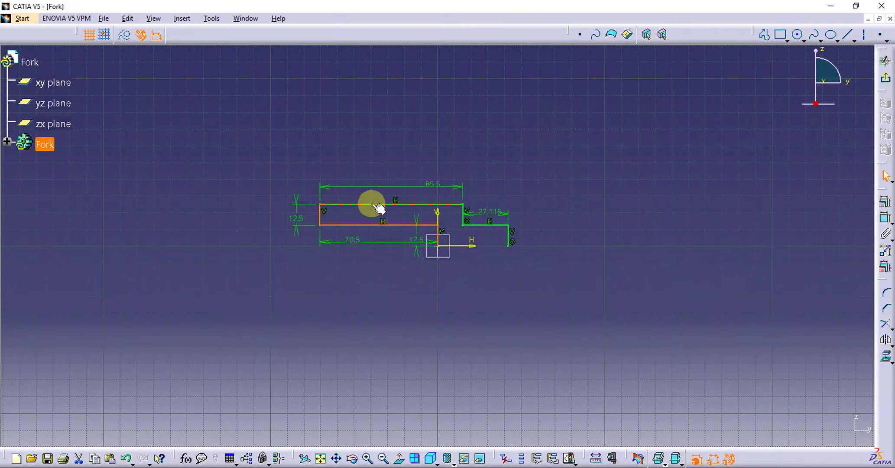
{"action": "left_click", "coordinate": [464, 218], "text": "ctrl"}
{"action": "left_click", "coordinate": [494, 225], "text": "ctrl"}
{"action": "left_click", "coordinate": [502, 234], "text": "ctrl"}
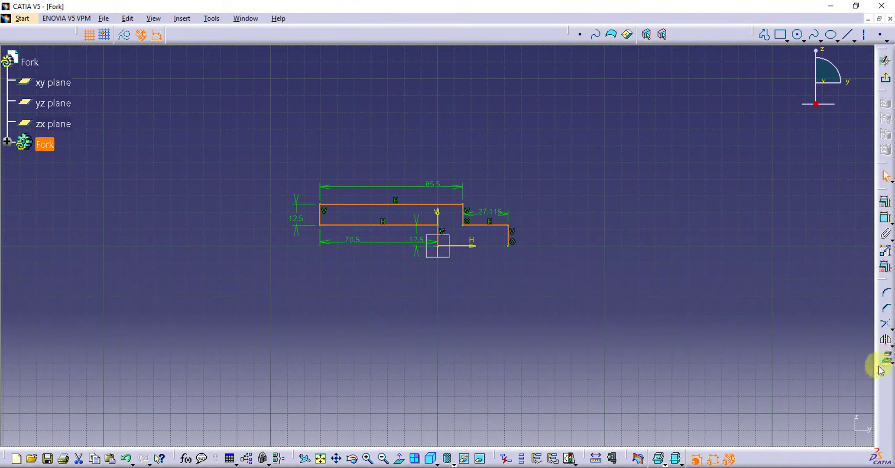
{"action": "left_click", "coordinate": [885, 340]}
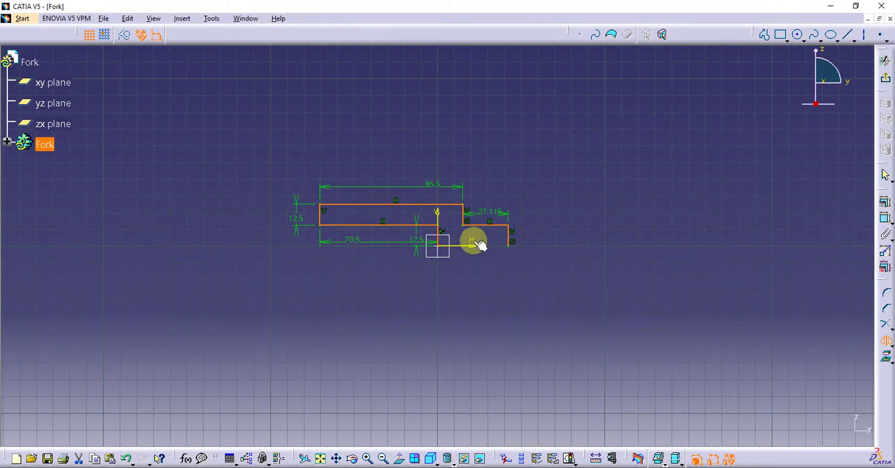
{"action": "left_click", "coordinate": [468, 245]}
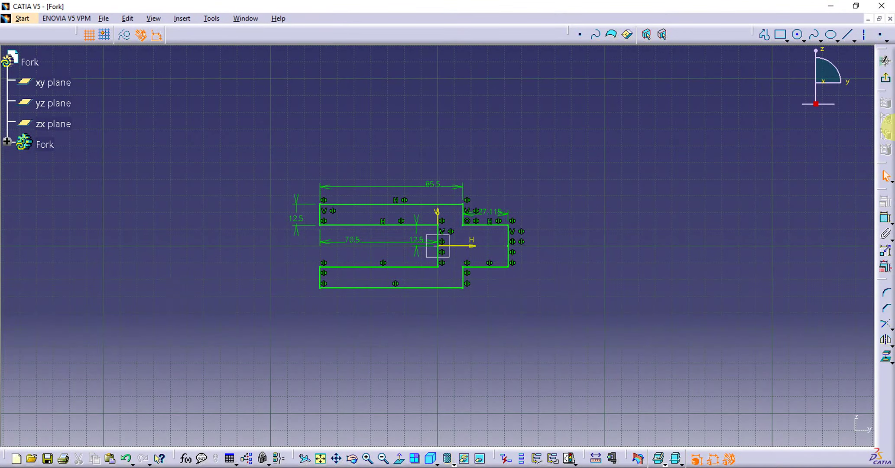
{"action": "left_click", "coordinate": [885, 78]}
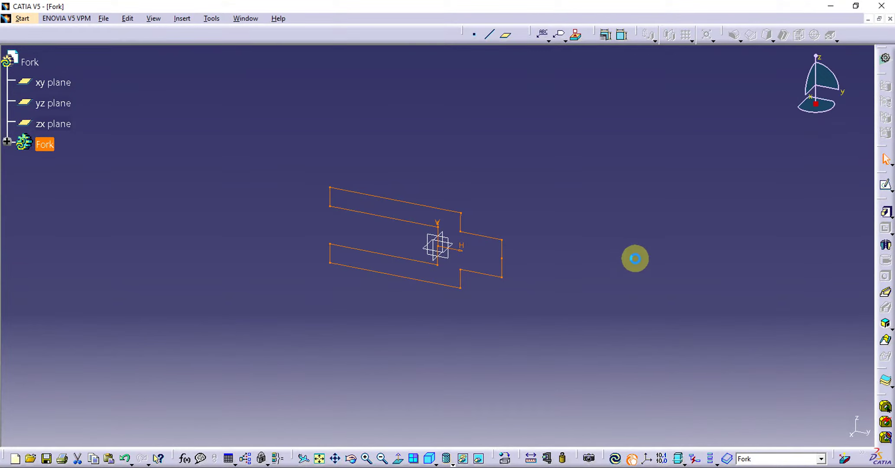
- Pad the fork outline 12.5 mm with mirrored extent, then bring up the Strap Joint PDF
{"action": "type", "text": "12.5"}
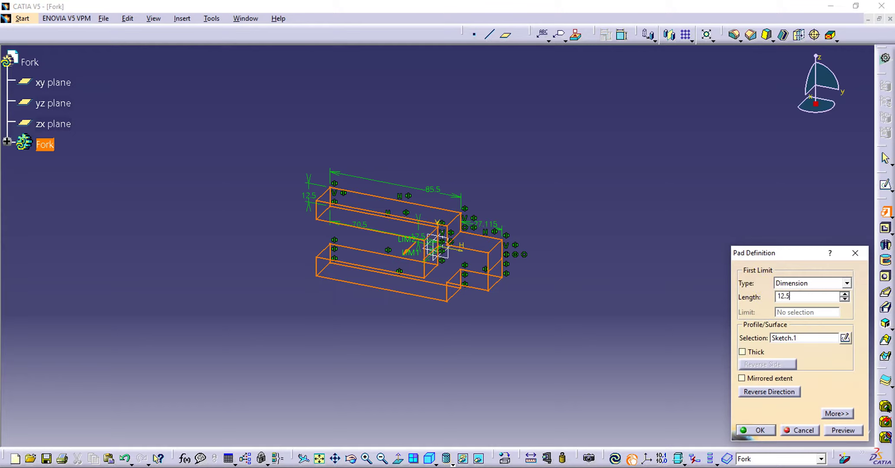
{"action": "left_click", "coordinate": [759, 378]}
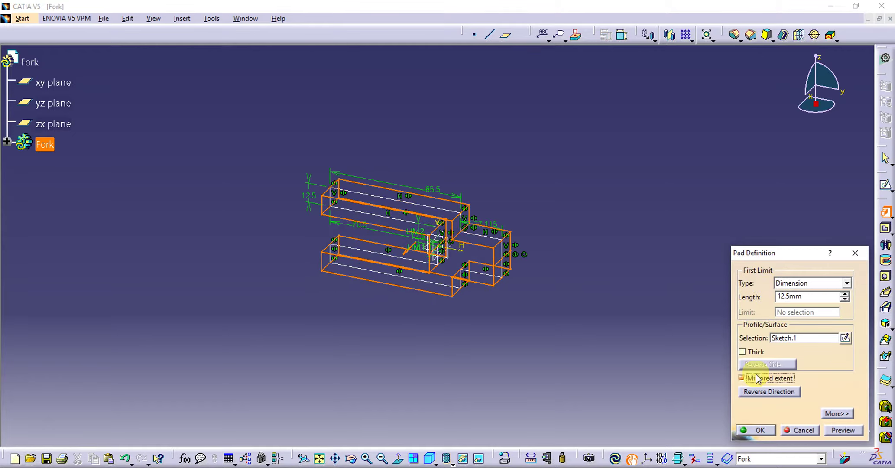
{"action": "left_click", "coordinate": [760, 424]}
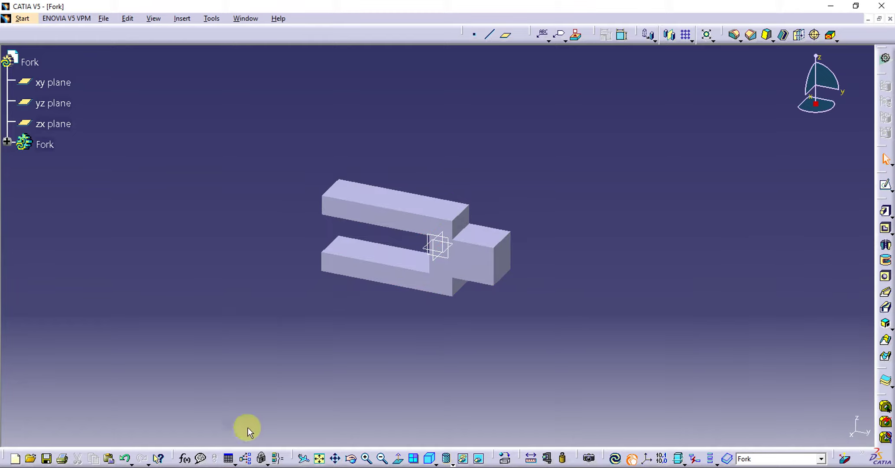
{"action": "key", "text": "alt+Tab"}
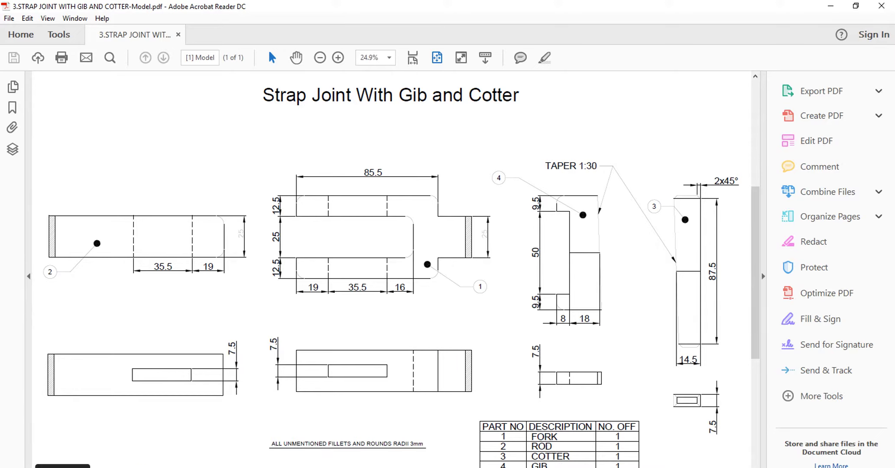
- Review the drawing's lower fork view and 7.5 dimensions, then return to CATIA
{"action": "key", "text": "alt+Tab"}
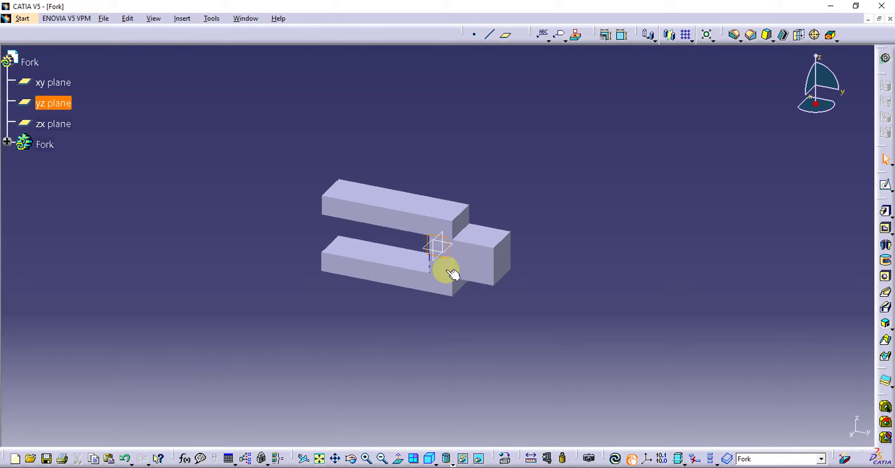
- On the xy plane, sketch a rectangle across the fork body below the origin
{"action": "left_click", "coordinate": [448, 245]}
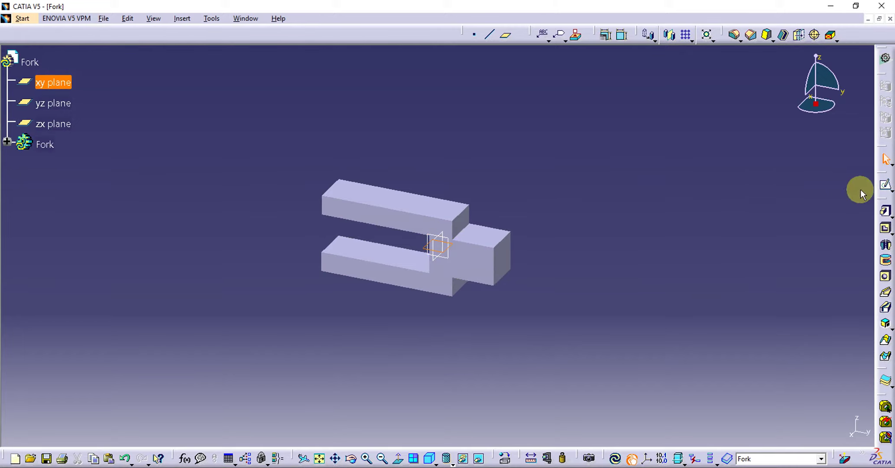
{"action": "left_click", "coordinate": [886, 185]}
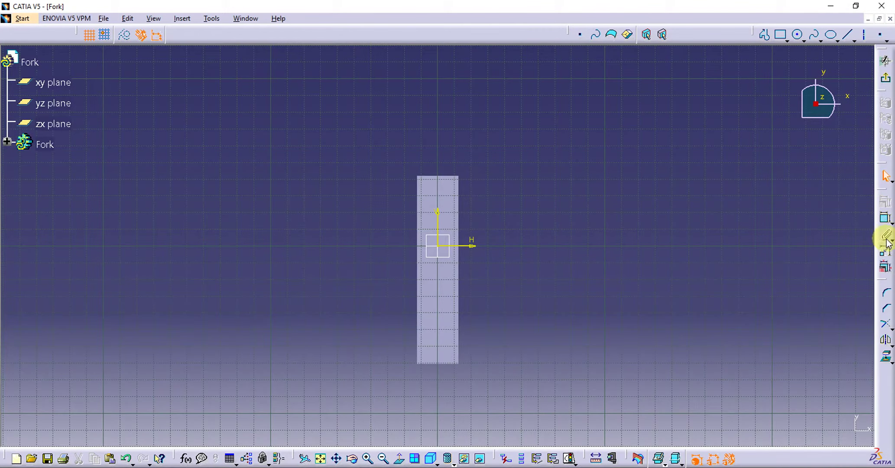
{"action": "left_click", "coordinate": [780, 34]}
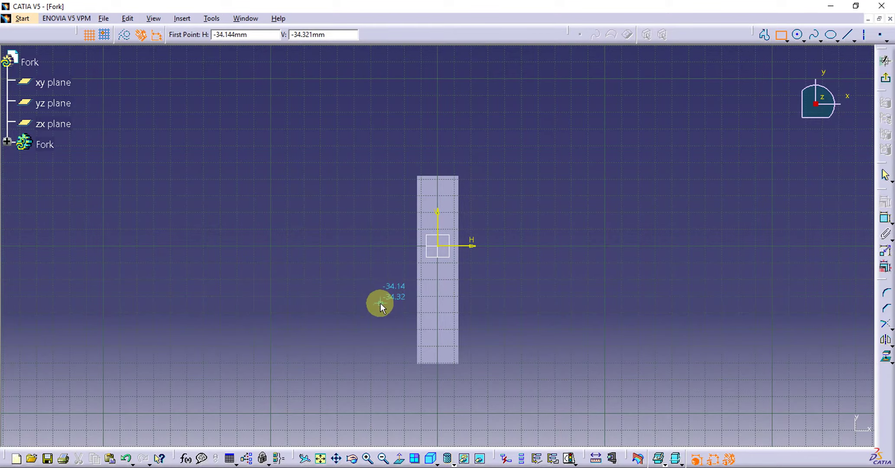
{"action": "left_click", "coordinate": [402, 270]}
{"action": "left_click", "coordinate": [472, 328]}
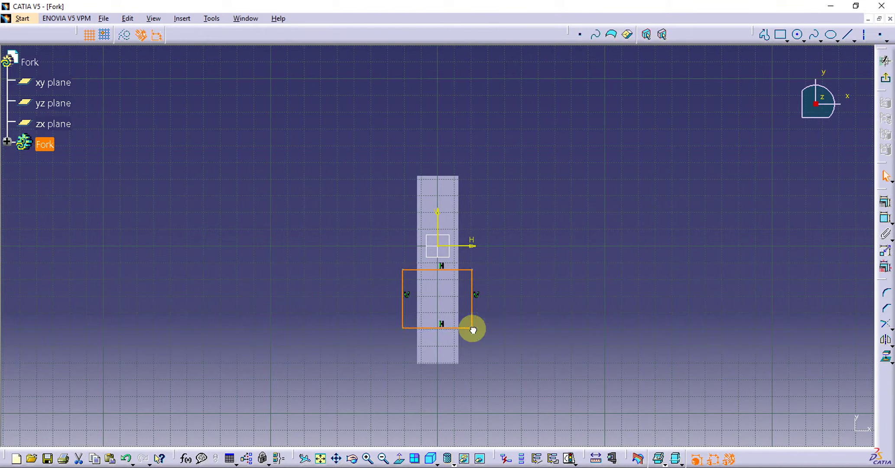
- Constrain the rectangle's left and right sides symmetric about the vertical axis
{"action": "left_click", "coordinate": [402, 291]}
{"action": "left_click", "coordinate": [474, 297], "text": "ctrl"}
{"action": "left_click", "coordinate": [439, 225], "text": "ctrl"}
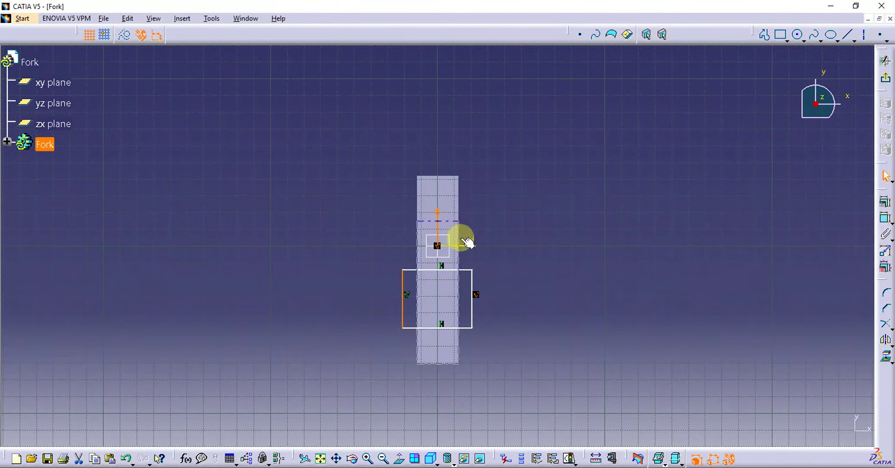
{"action": "left_click", "coordinate": [500, 290]}
{"action": "left_click", "coordinate": [401, 294]}
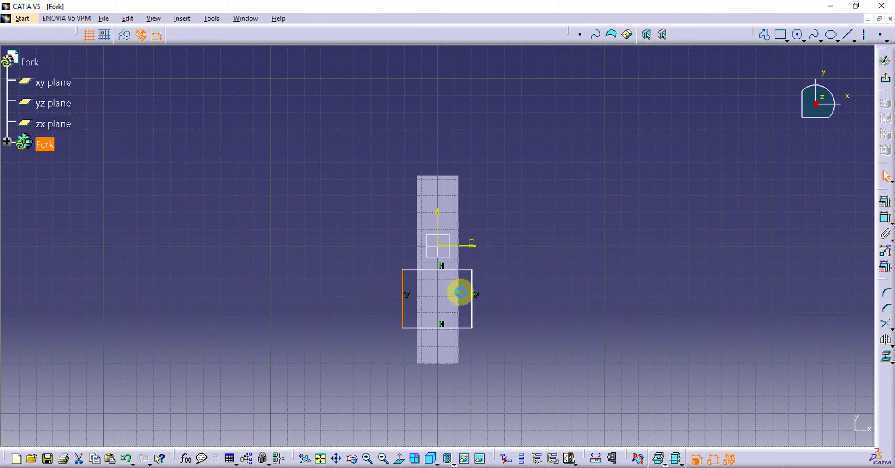
{"action": "left_click", "coordinate": [473, 294], "text": "ctrl"}
{"action": "left_click", "coordinate": [439, 225], "text": "ctrl"}
{"action": "left_click", "coordinate": [886, 207]}
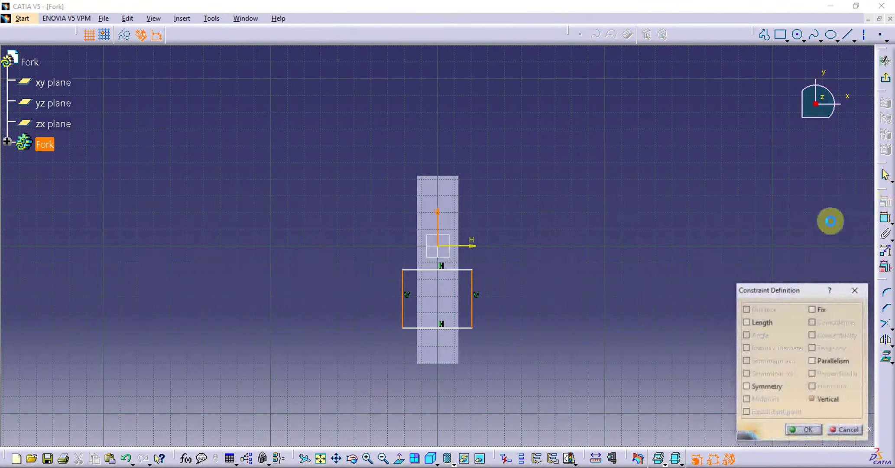
{"action": "left_click", "coordinate": [765, 386]}
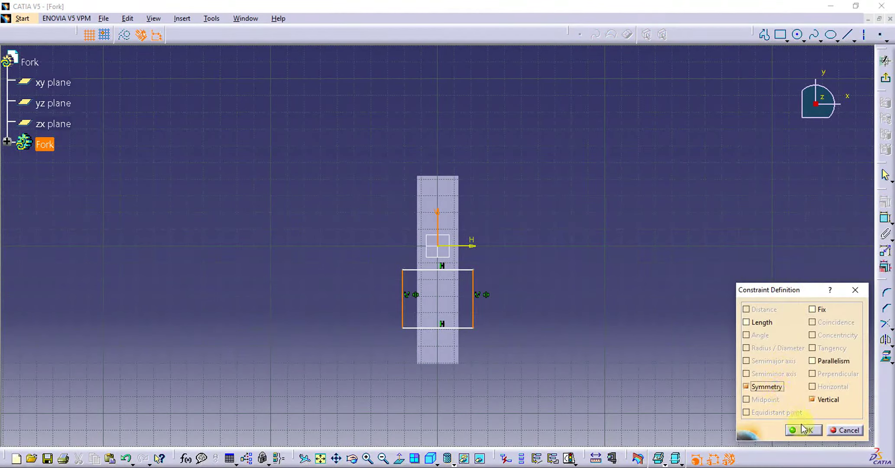
{"action": "left_click", "coordinate": [802, 430]}
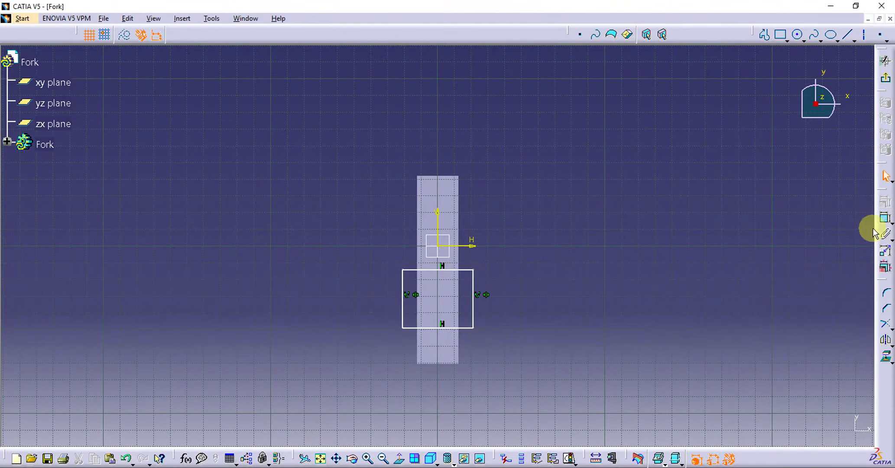
- Dimension the rectangle's height, its bottom width and its 14.231 offset from the horizontal axis
{"action": "left_click", "coordinate": [473, 280]}
{"action": "left_click", "coordinate": [548, 279]}
{"action": "left_click", "coordinate": [460, 328]}
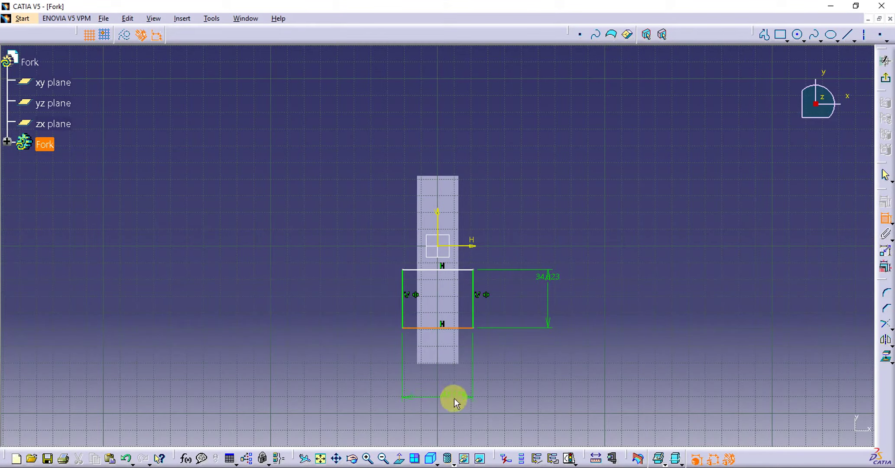
{"action": "left_click", "coordinate": [472, 246]}
{"action": "left_click", "coordinate": [555, 250]}
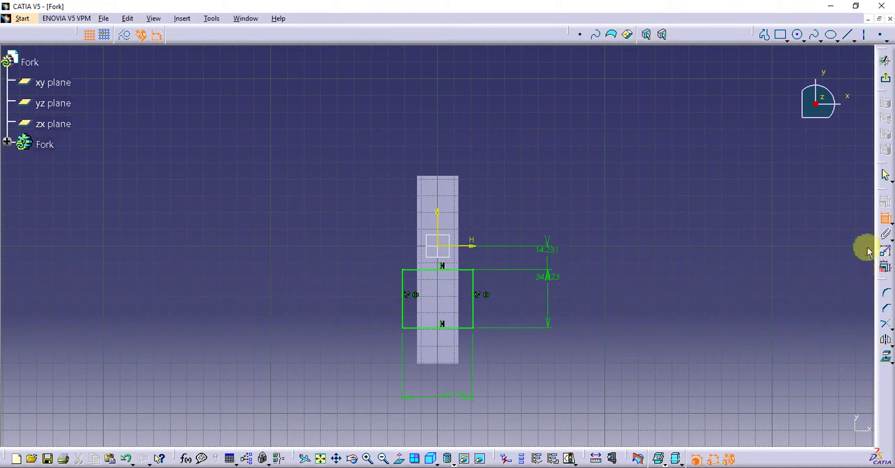
{"action": "left_click", "coordinate": [885, 219]}
- Change the 14.231 offset to 16 mm, then check the reference PDF drawing
{"action": "left_click", "coordinate": [550, 246]}
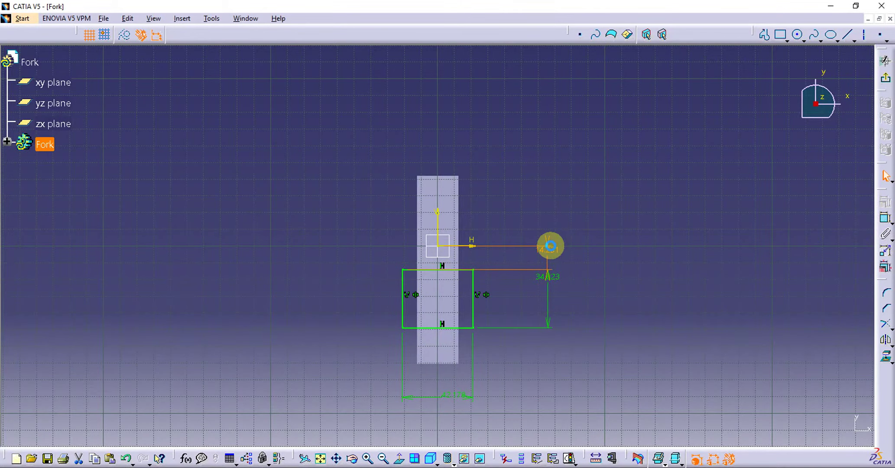
{"action": "double_click", "coordinate": [550, 246]}
{"action": "type", "text": "1"}
{"action": "key", "text": "Return"}
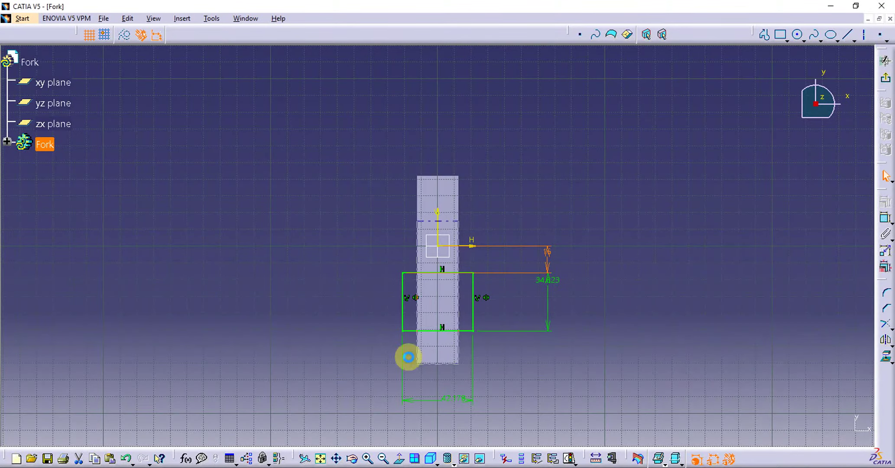
{"action": "key", "text": "alt+Tab"}
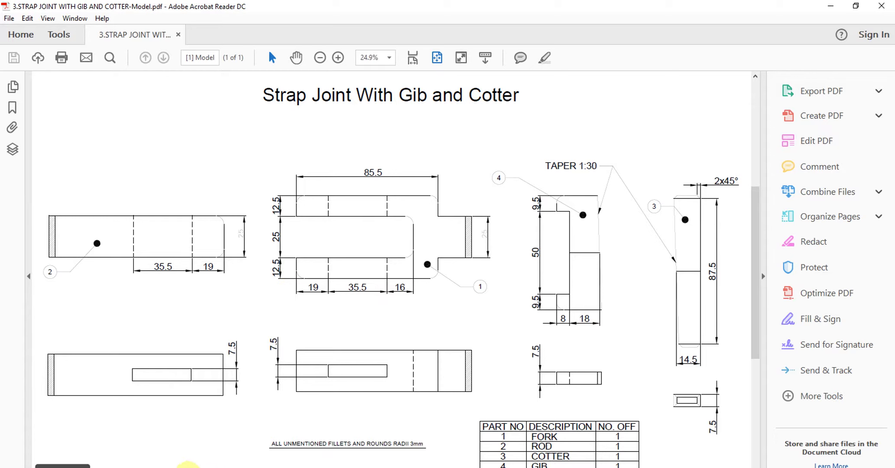
{"action": "key", "text": "alt+Tab"}
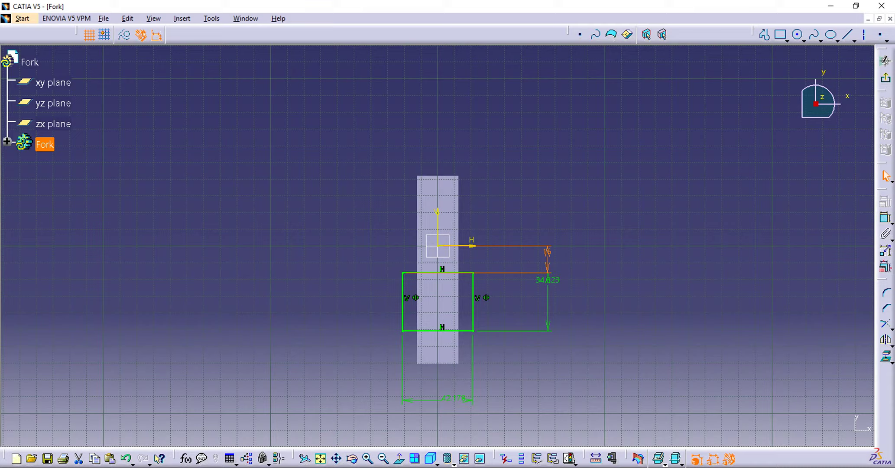
- Set the rectangle height to 35.5 mm, correcting a mistaken 3.5 entry
{"action": "double_click", "coordinate": [539, 286]}
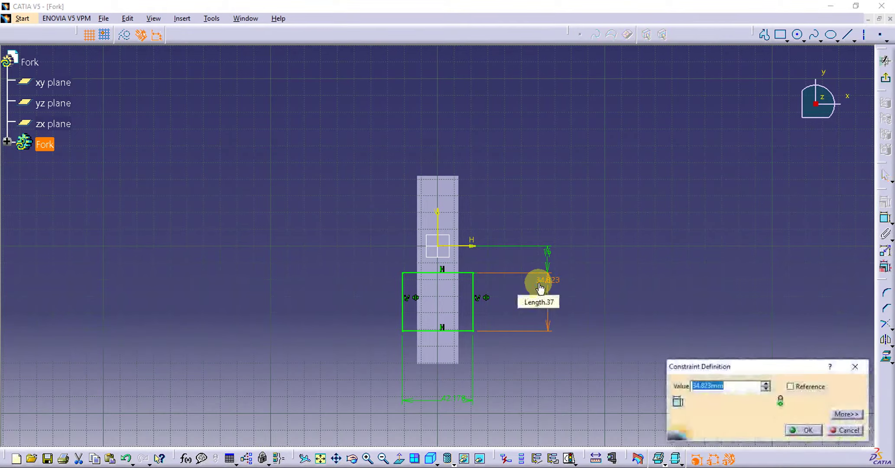
{"action": "type", "text": "3.5"}
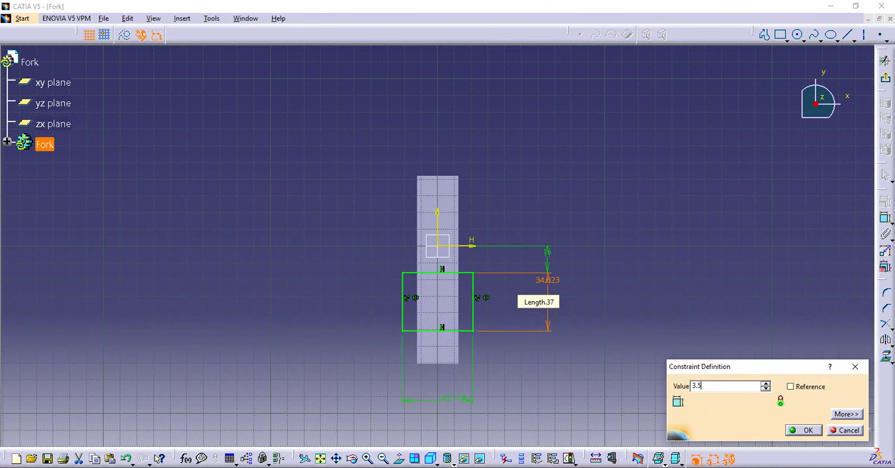
{"action": "key", "text": "Return"}
{"action": "double_click", "coordinate": [552, 283]}
{"action": "type", "text": "2"}
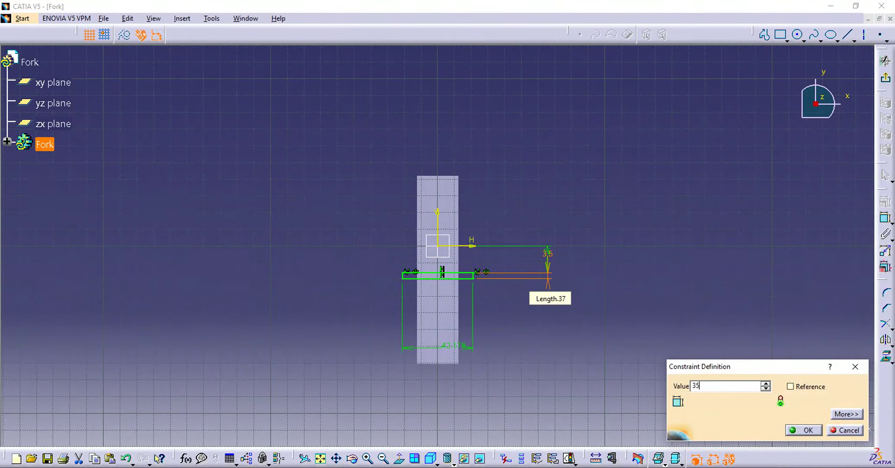
{"action": "key", "text": "Return"}
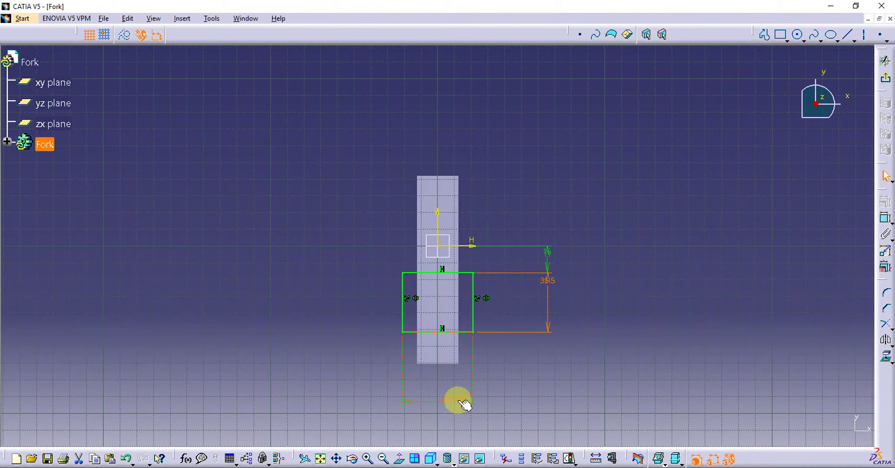
- Set the bottom width to 7.5 mm and exit the sketch
{"action": "double_click", "coordinate": [458, 398]}
{"action": "type", "text": "7.5"}
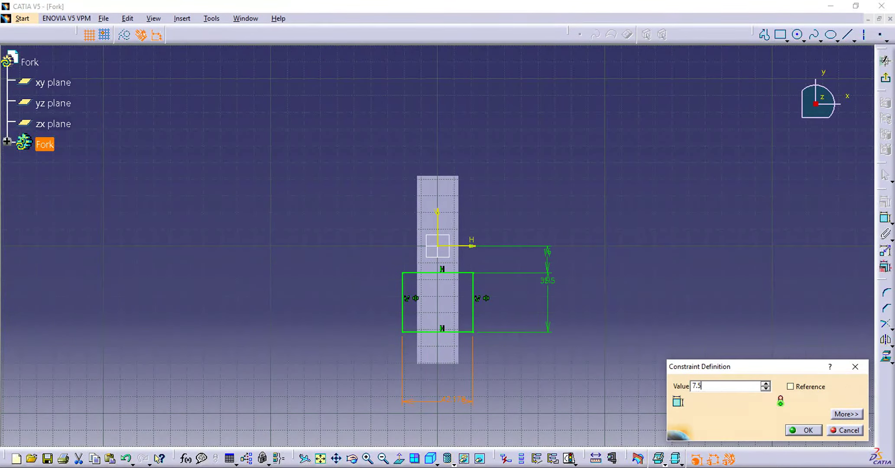
{"action": "key", "text": "Return"}
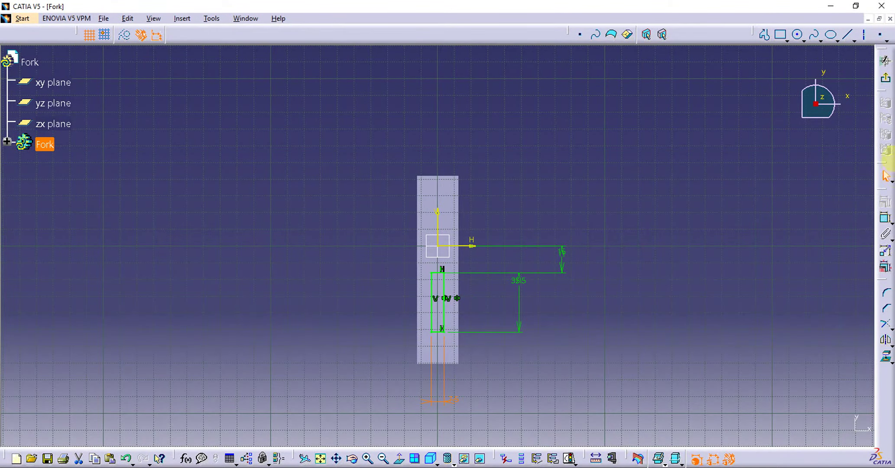
{"action": "left_click", "coordinate": [885, 78]}
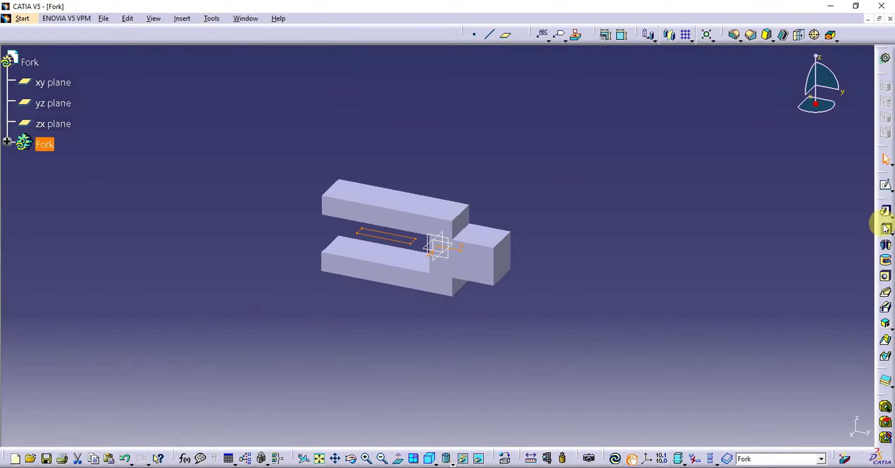
- Pocket the slot sketch with mirrored extent and 18.5 mm depth, then check the PDF drawing
{"action": "left_click", "coordinate": [879, 224]}
{"action": "left_click", "coordinate": [765, 377]}
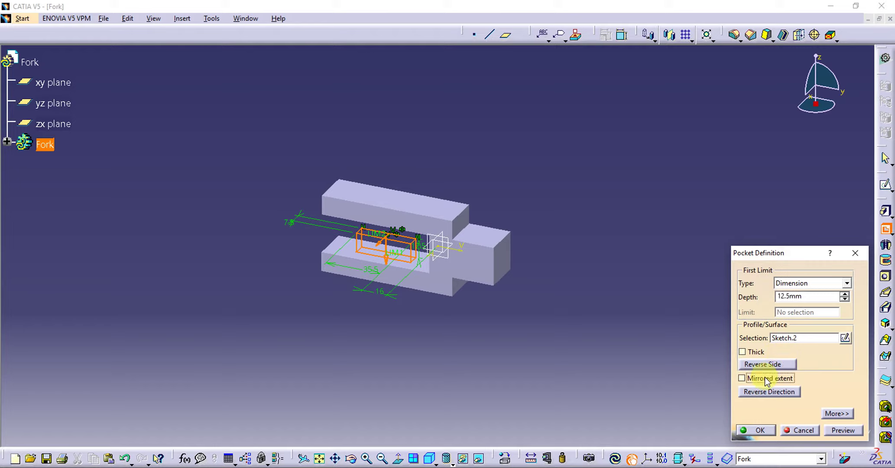
{"action": "left_click", "coordinate": [846, 294]}
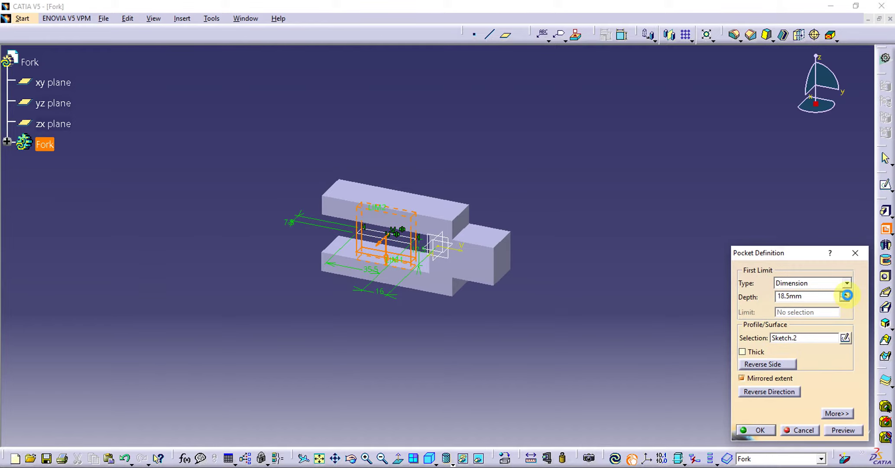
{"action": "left_click", "coordinate": [757, 430]}
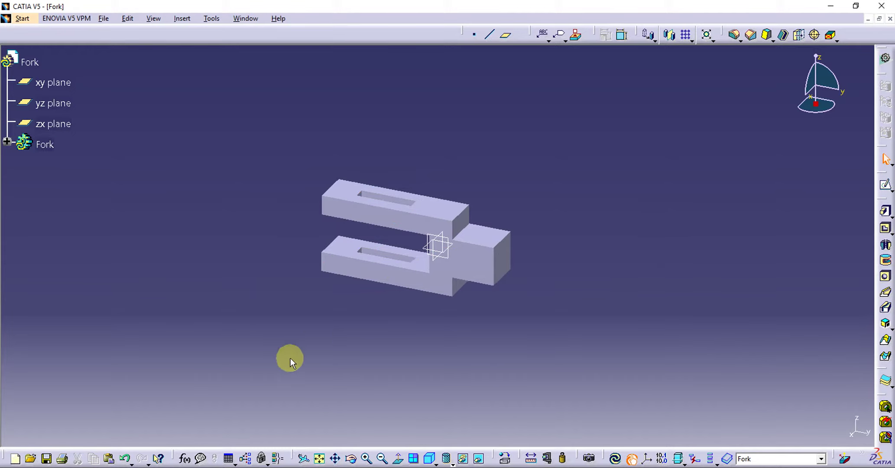
{"action": "key", "text": "alt+Tab"}
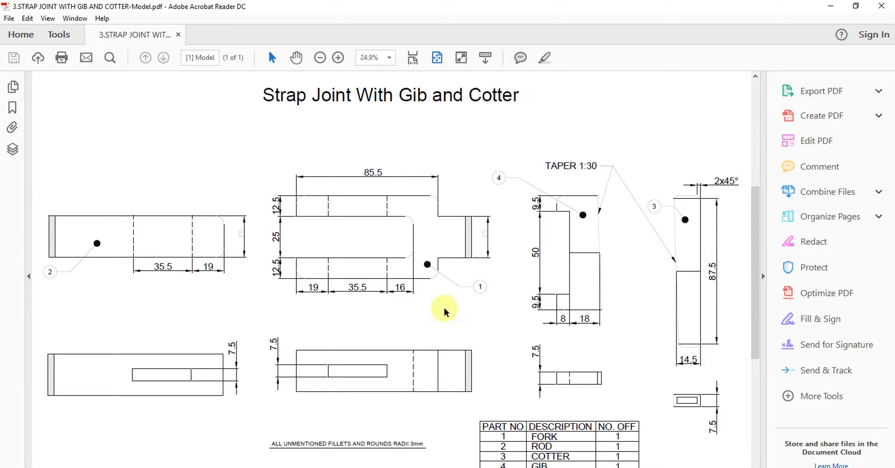
{"action": "left_click", "coordinate": [158, 466]}
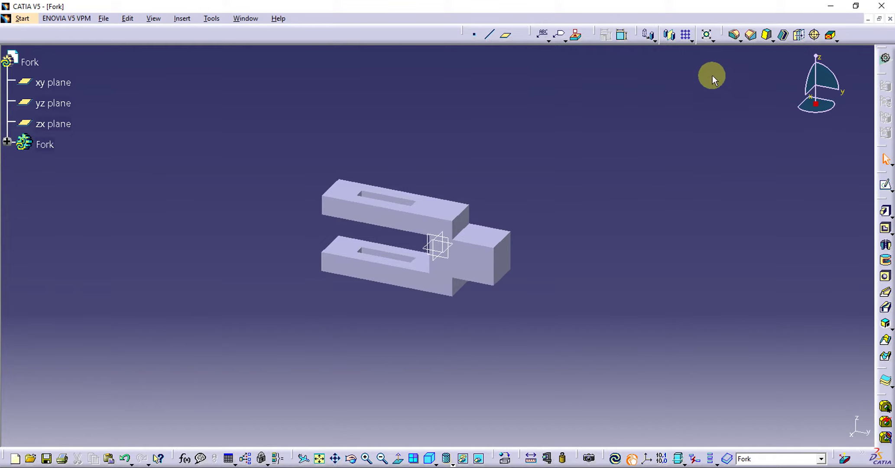
- Start a 3 mm edge fillet and select the upper arm, left-side and step edges
{"action": "left_click", "coordinate": [735, 37]}
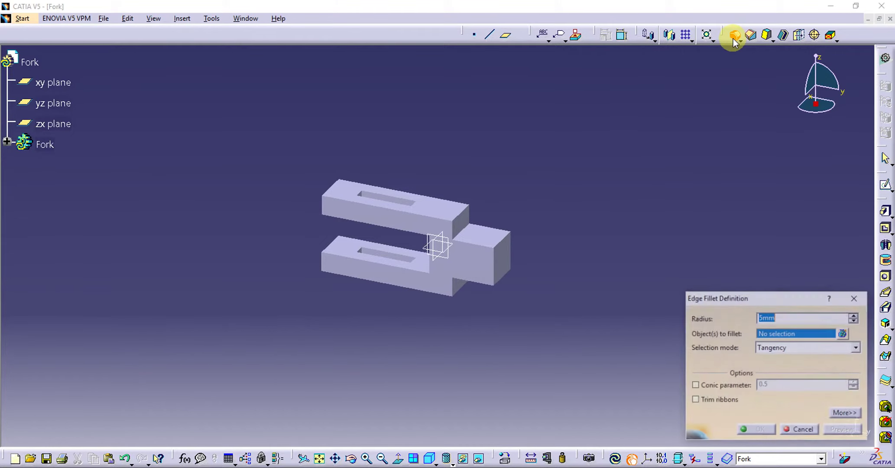
{"action": "type", "text": "3"}
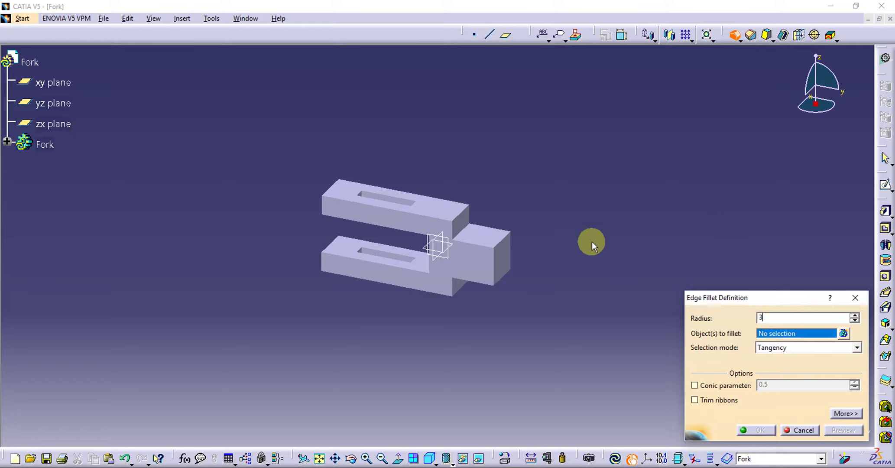
{"action": "left_click", "coordinate": [462, 219]}
{"action": "left_click", "coordinate": [460, 230]}
{"action": "left_click", "coordinate": [331, 188]}
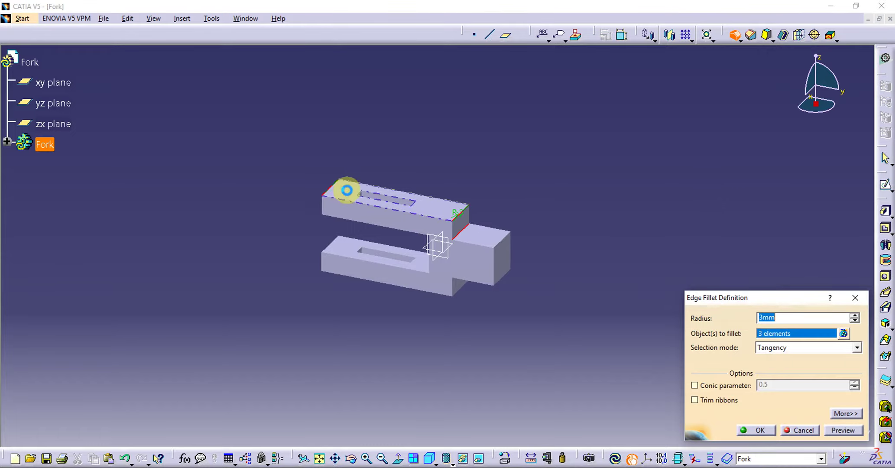
{"action": "left_click", "coordinate": [351, 458]}
{"action": "mouse_move", "coordinate": [338, 325]}
{"action": "left_mouse_down"}
{"action": "mouse_move", "coordinate": [432, 115]}
{"action": "mouse_move", "coordinate": [421, 70]}
{"action": "left_mouse_up"}
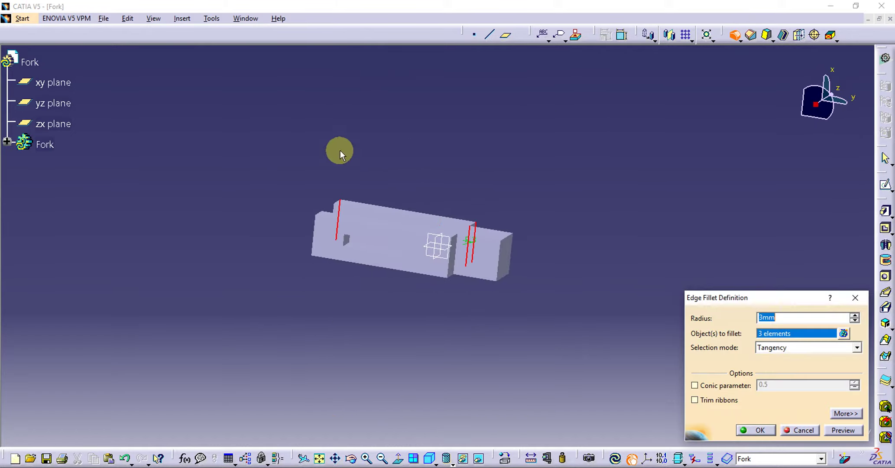
{"action": "left_click", "coordinate": [312, 245]}
{"action": "left_click", "coordinate": [450, 273]}
{"action": "left_click", "coordinate": [448, 272]}
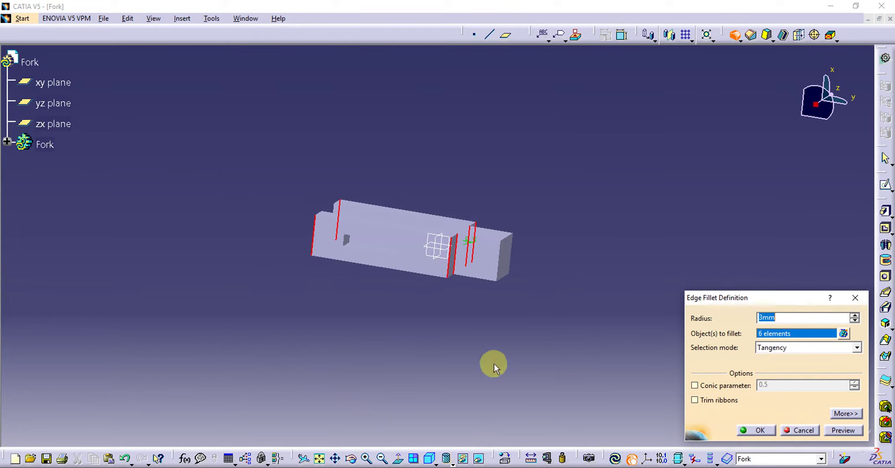
- Add two more outer edges, apply the 3 mm fillet and return to isometric view
{"action": "left_click", "coordinate": [351, 458]}
{"action": "mouse_move", "coordinate": [390, 146]}
{"action": "left_mouse_down"}
{"action": "mouse_move", "coordinate": [402, 338]}
{"action": "mouse_move", "coordinate": [508, 286]}
{"action": "left_mouse_up"}
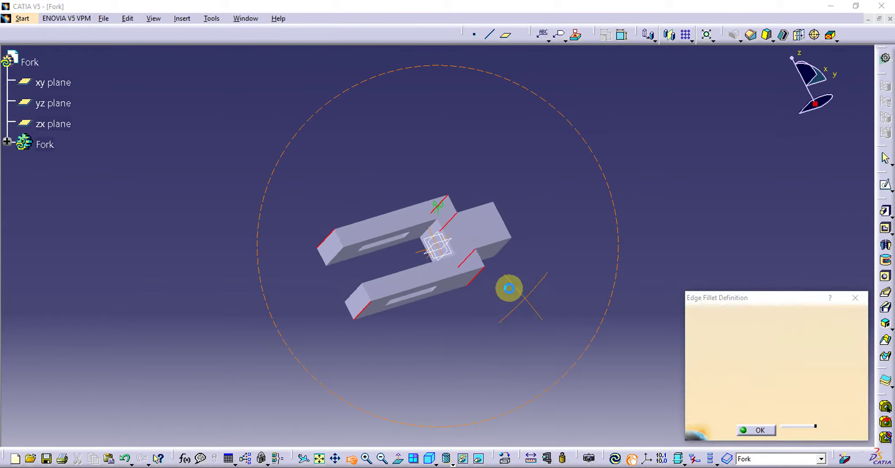
{"action": "left_click", "coordinate": [435, 224]}
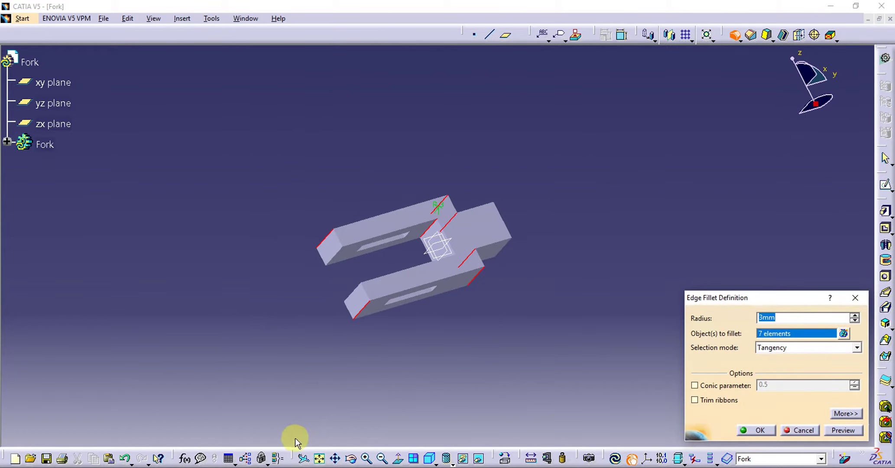
{"action": "left_click", "coordinate": [352, 458]}
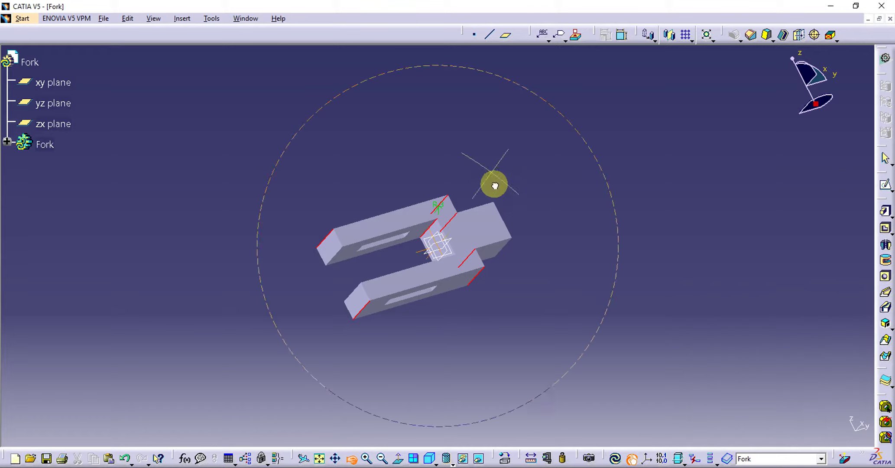
{"action": "left_click_drag", "start_coordinate": [491, 173], "coordinate": [525, 318]}
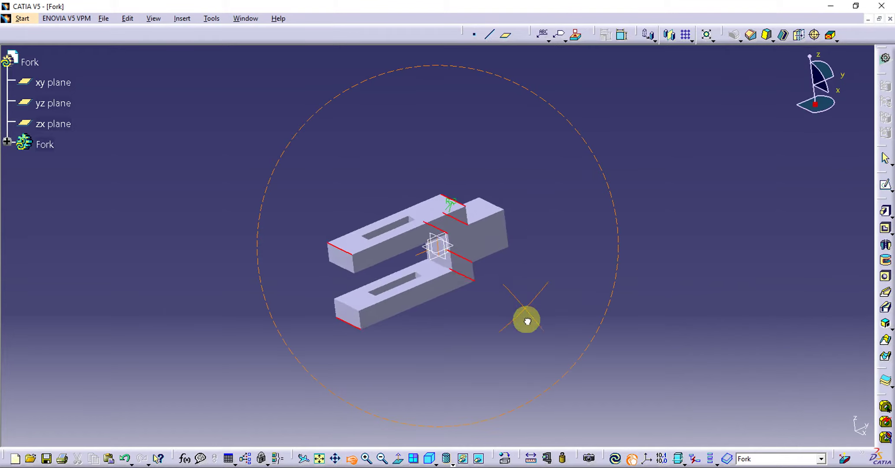
{"action": "left_click", "coordinate": [445, 269]}
{"action": "left_click", "coordinate": [760, 430]}
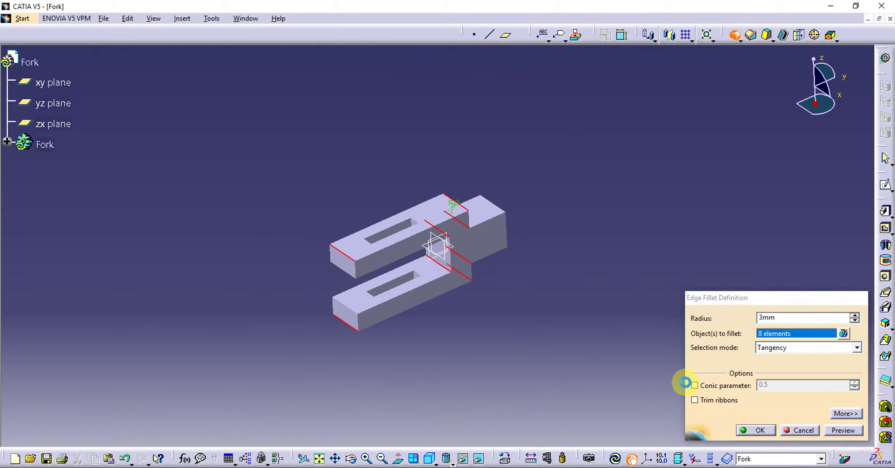
{"action": "left_click", "coordinate": [432, 459]}
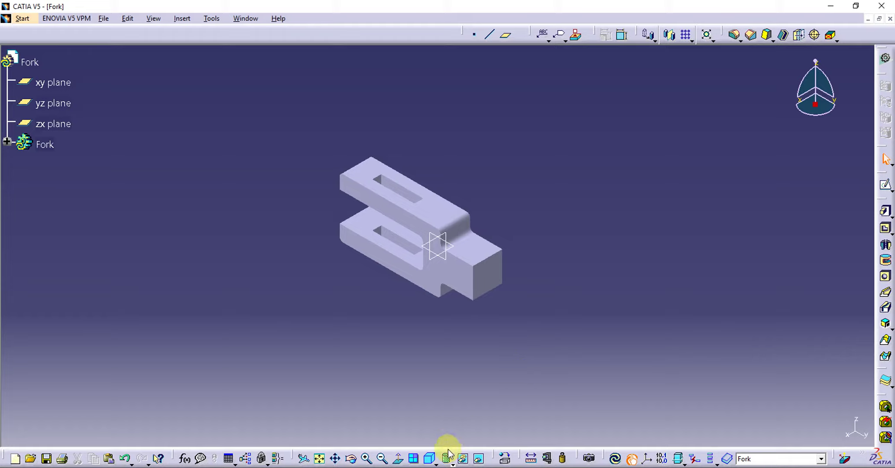
- Apply Alpine Fir from the Wood materials to the fork
{"action": "left_click", "coordinate": [507, 459]}
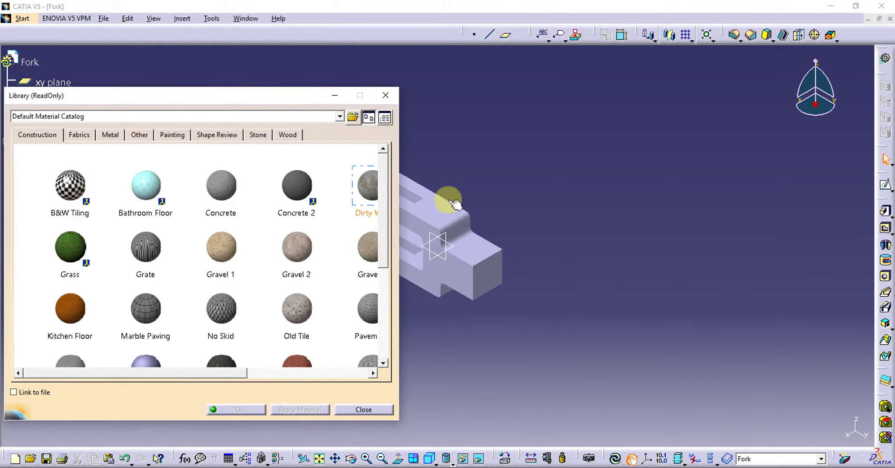
{"action": "left_click_drag", "start_coordinate": [386, 222], "coordinate": [395, 303]}
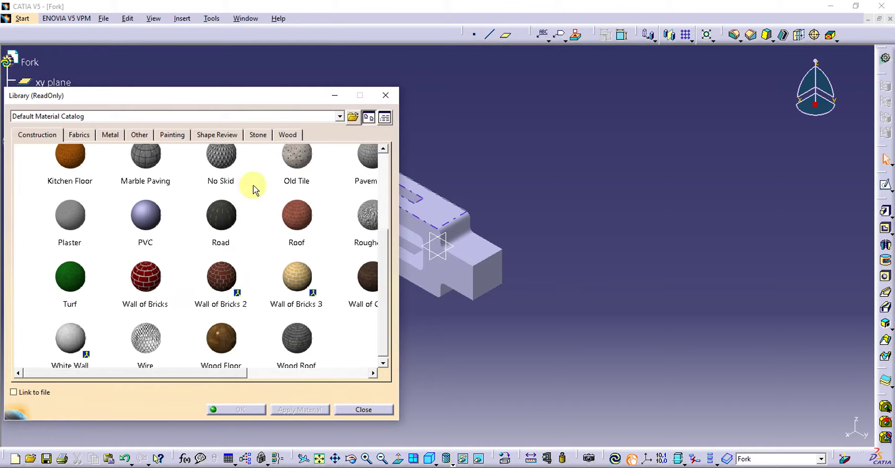
{"action": "left_click", "coordinate": [283, 135]}
{"action": "left_click", "coordinate": [47, 194]}
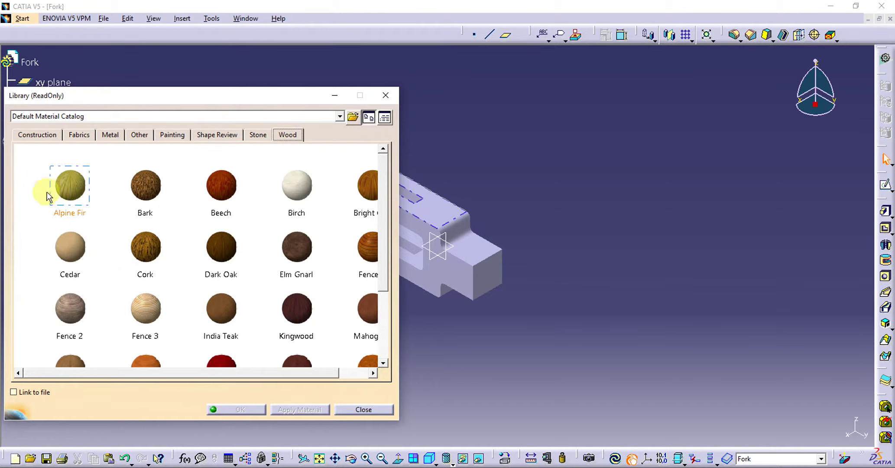
{"action": "left_click_drag", "start_coordinate": [68, 191], "coordinate": [495, 261]}
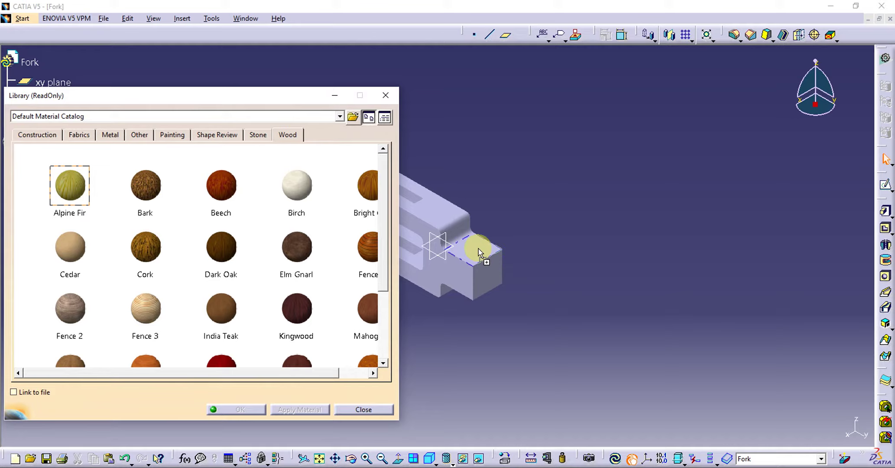
{"action": "left_click_drag", "start_coordinate": [478, 249], "coordinate": [478, 249]}
{"action": "left_click", "coordinate": [588, 271]}
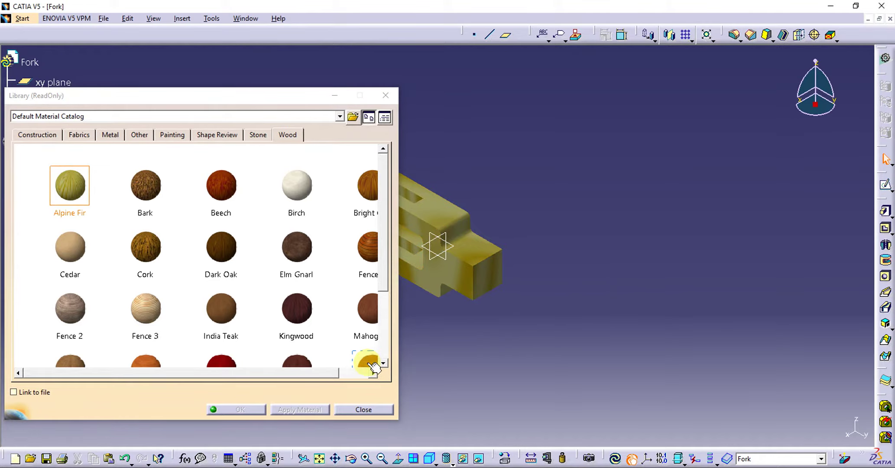
- Replace it with Cedar, close the library and fit the part in view
{"action": "left_click_drag", "start_coordinate": [70, 248], "coordinate": [475, 262]}
{"action": "mouse_move", "coordinate": [65, 245]}
{"action": "left_mouse_down"}
{"action": "mouse_move", "coordinate": [469, 268]}
{"action": "mouse_move", "coordinate": [464, 274]}
{"action": "left_mouse_up"}
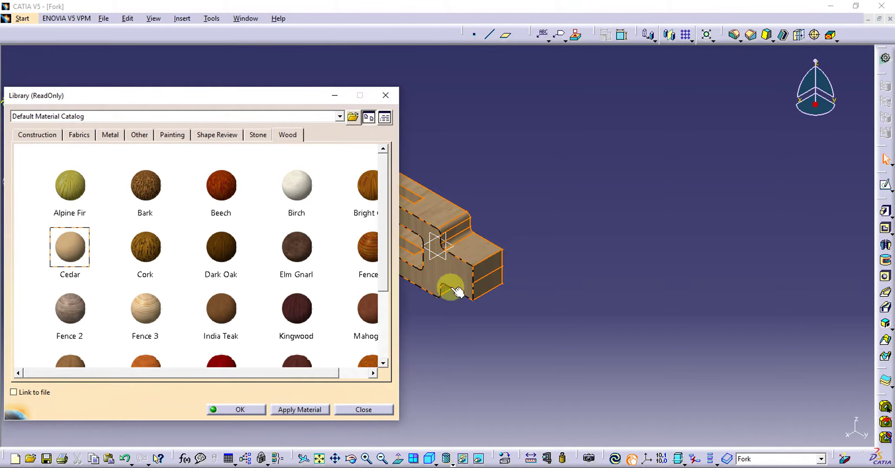
{"action": "left_click", "coordinate": [257, 408]}
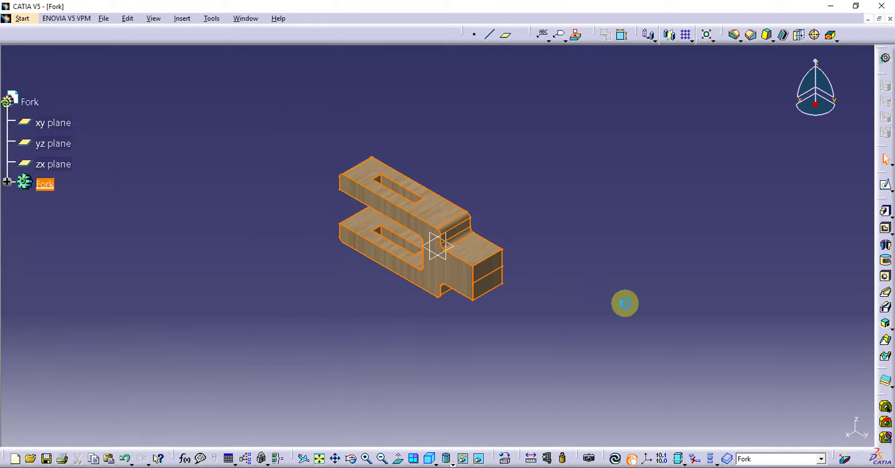
{"action": "left_click", "coordinate": [321, 459]}
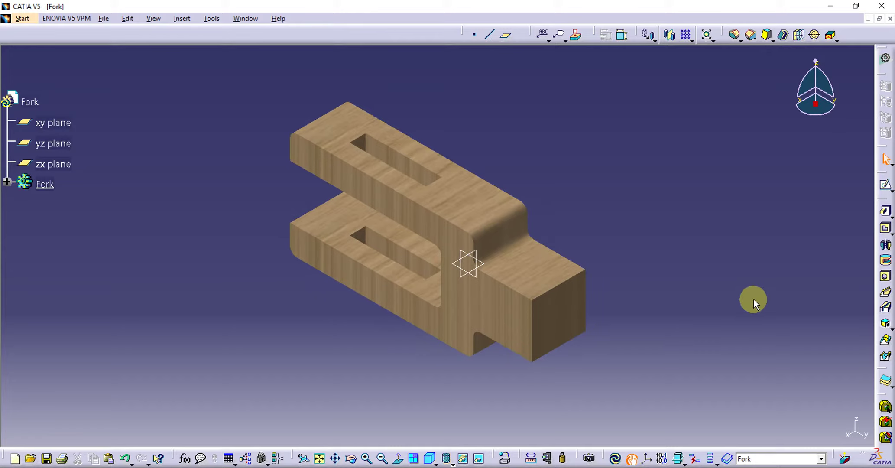
- Start Save As and browse to the Downloads\Catia folder
{"action": "left_click", "coordinate": [104, 21]}
{"action": "left_click", "coordinate": [142, 104]}
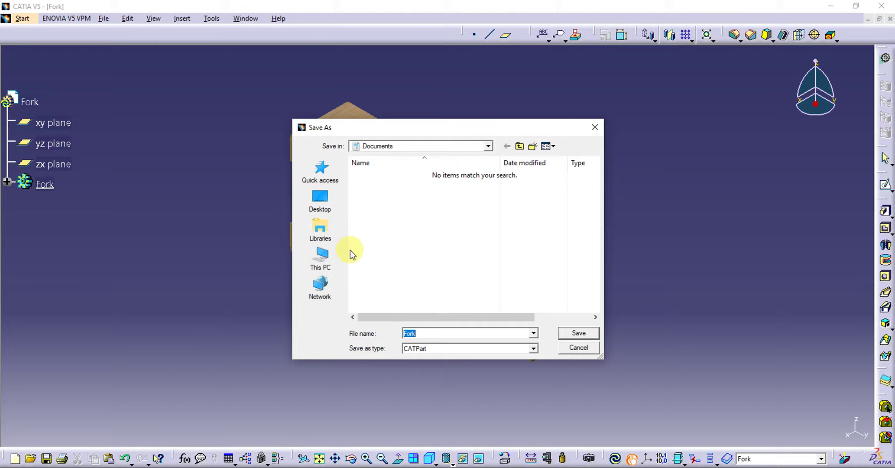
{"action": "left_click", "coordinate": [490, 146]}
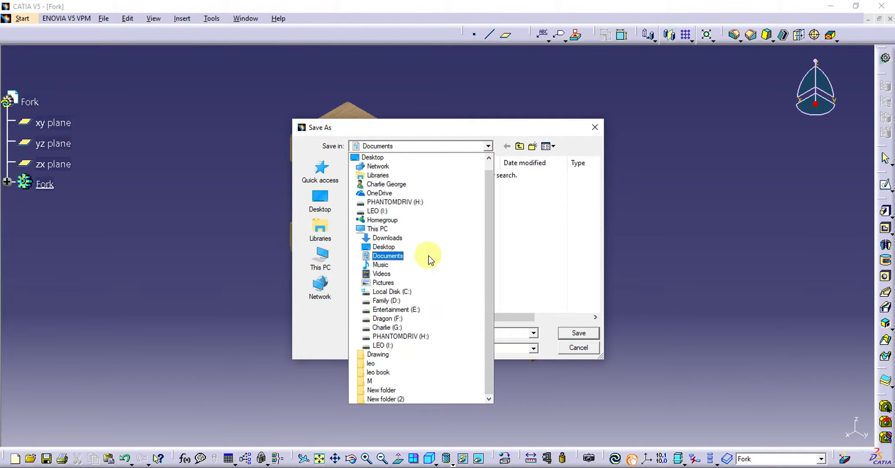
{"action": "left_click", "coordinate": [425, 237]}
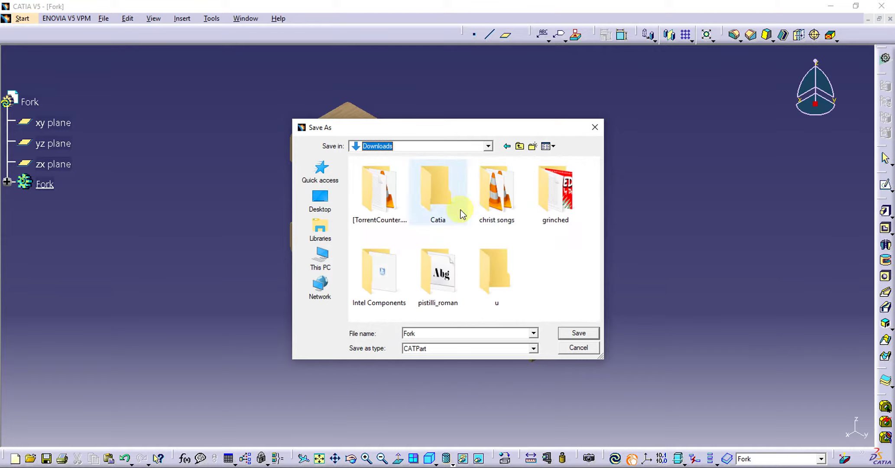
{"action": "double_click", "coordinate": [460, 219]}
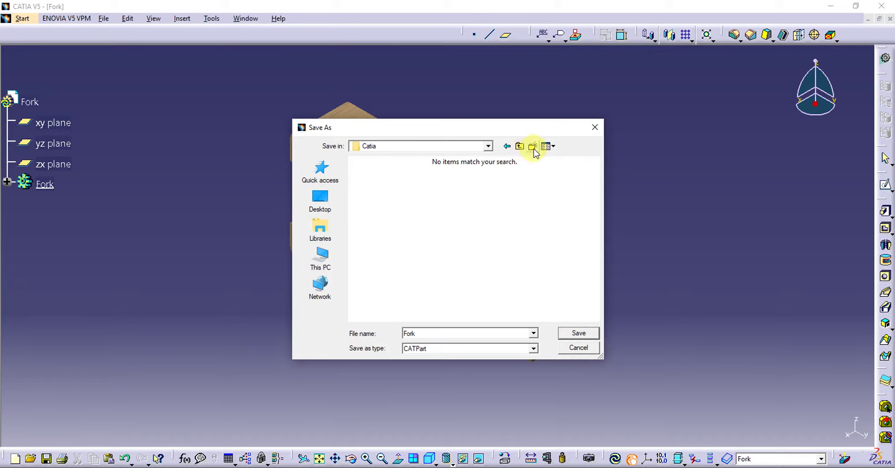
- Create a 'Gib And Cotter Joint' folder, save Fork.CATPart in it and close the document
{"action": "left_click", "coordinate": [533, 147]}
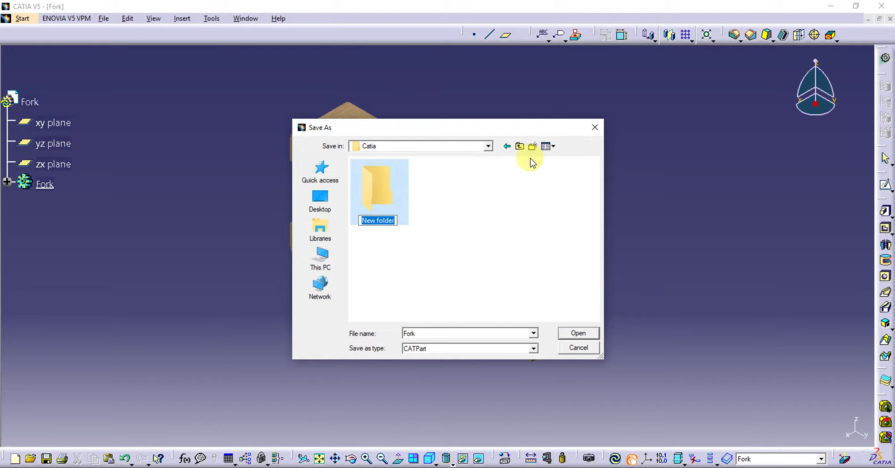
{"action": "type", "text": "G"}
{"action": "type", "text": "Cotter "}
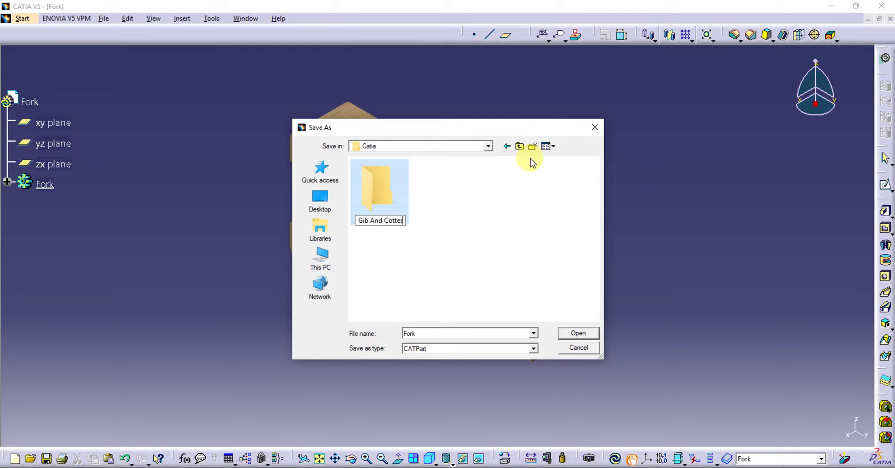
{"action": "type", "text": "Joint"}
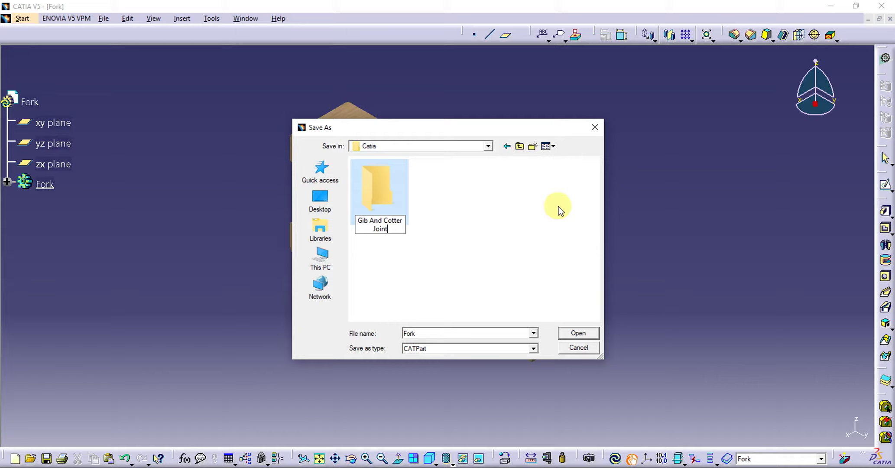
{"action": "key", "text": "Return"}
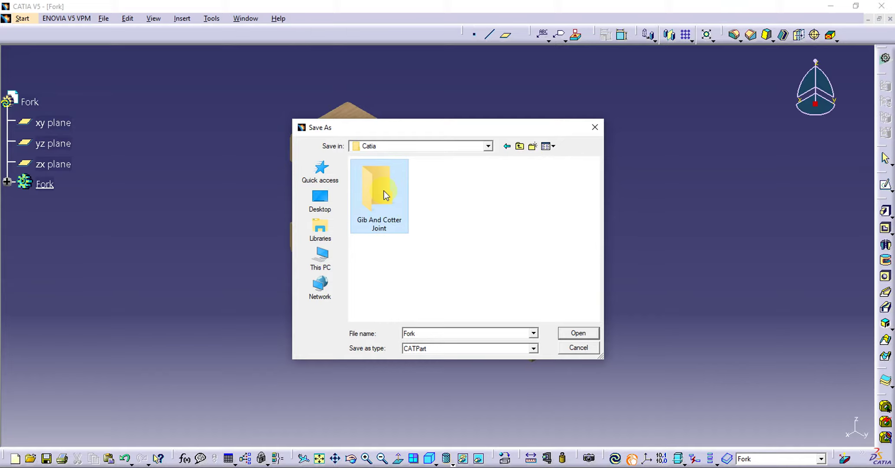
{"action": "double_click", "coordinate": [384, 194]}
{"action": "left_click", "coordinate": [573, 334]}
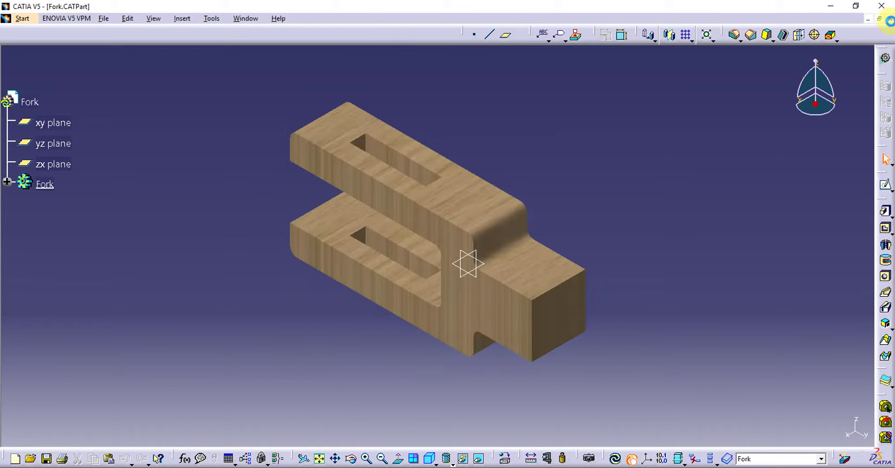
{"action": "left_click", "coordinate": [889, 19]}
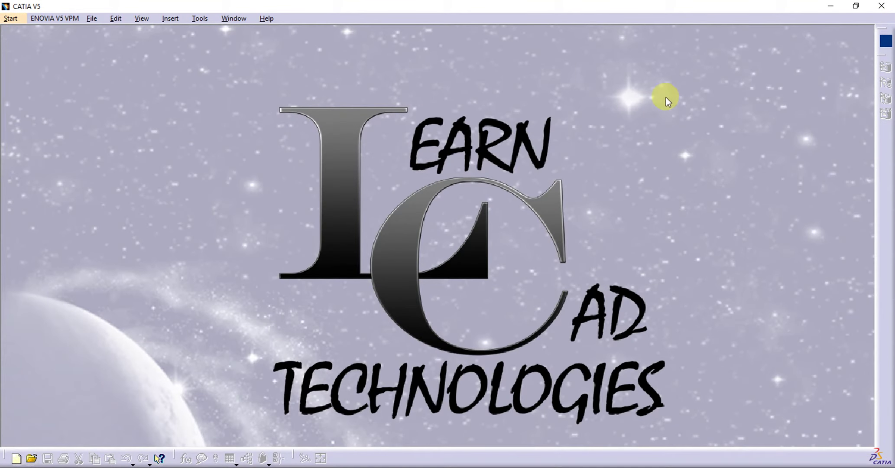
- Scroll the Strap Joint PDF drawing down to its parts list, then return to CATIA
{"action": "key", "text": "alt+Tab"}
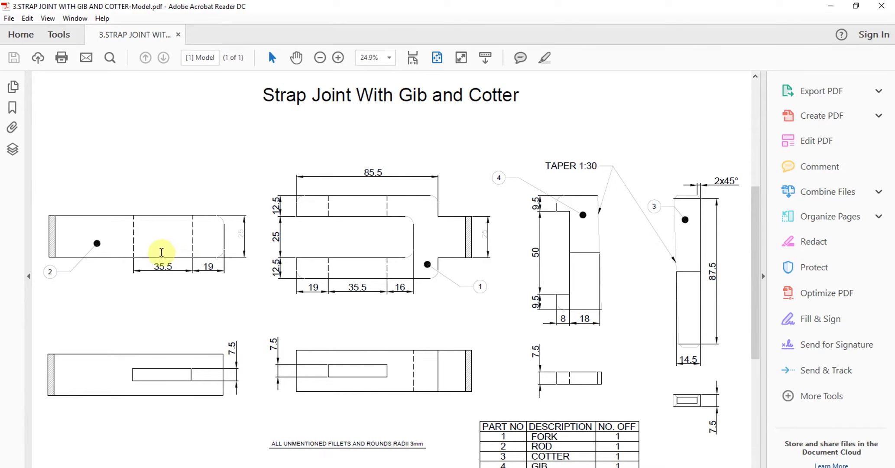
{"action": "scroll", "coordinate": [562, 443], "scroll_direction": "down", "scroll_amount": 1}
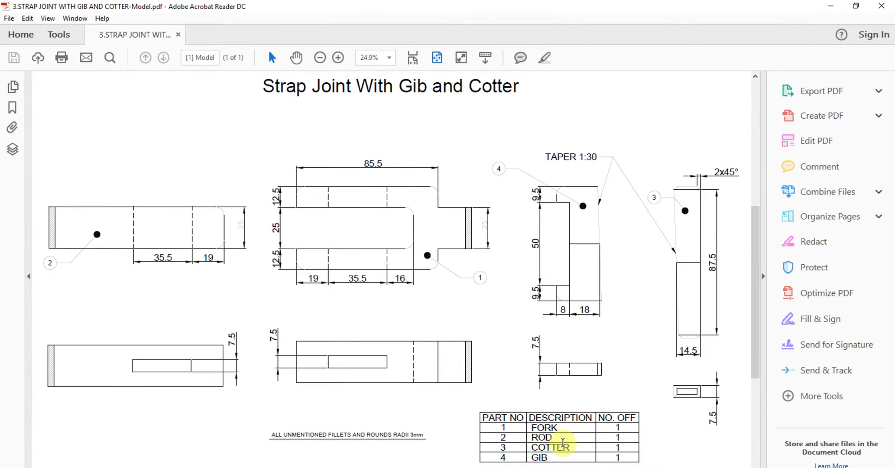
{"action": "left_click_drag", "start_coordinate": [756, 262], "coordinate": [756, 267]}
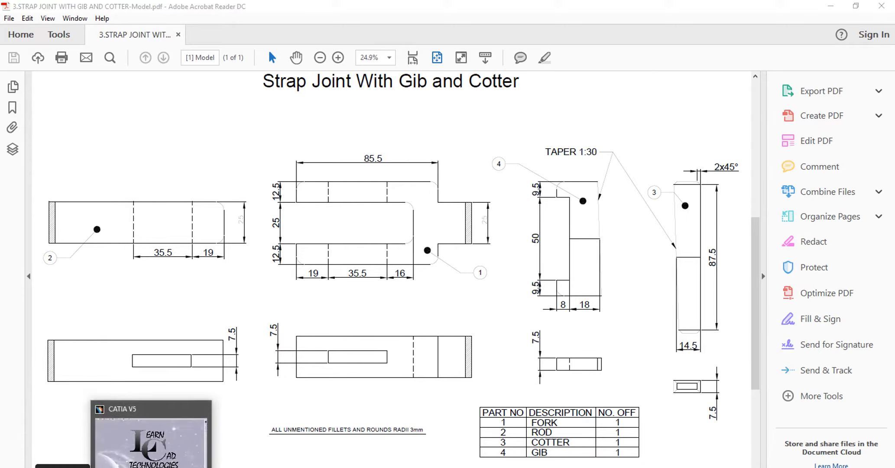
{"action": "left_click", "coordinate": [152, 433]}
- Create a new Part Design part named Rod
{"action": "left_click", "coordinate": [11, 20]}
{"action": "mouse_move", "coordinate": [43, 44]}
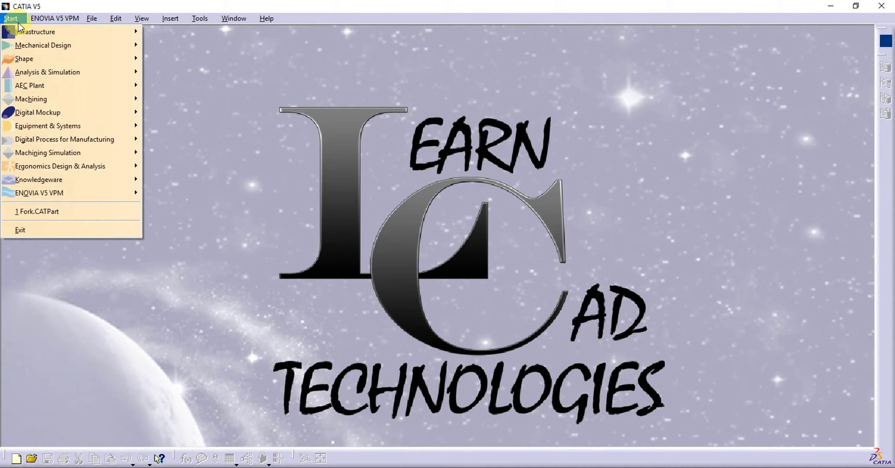
{"action": "left_click", "coordinate": [181, 45]}
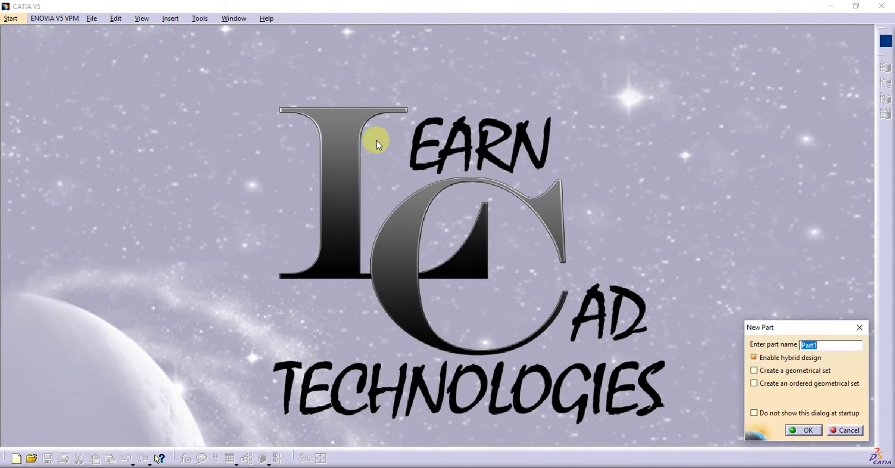
{"action": "type", "text": "Rod"}
{"action": "left_click", "coordinate": [808, 430]}
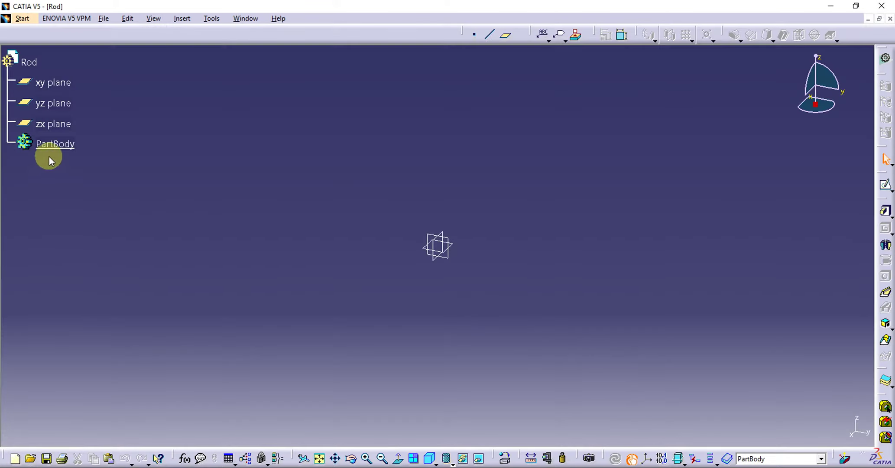
- Rename the PartBody to Rod through its properties
{"action": "left_click", "coordinate": [66, 146]}
{"action": "right_click", "coordinate": [66, 146]}
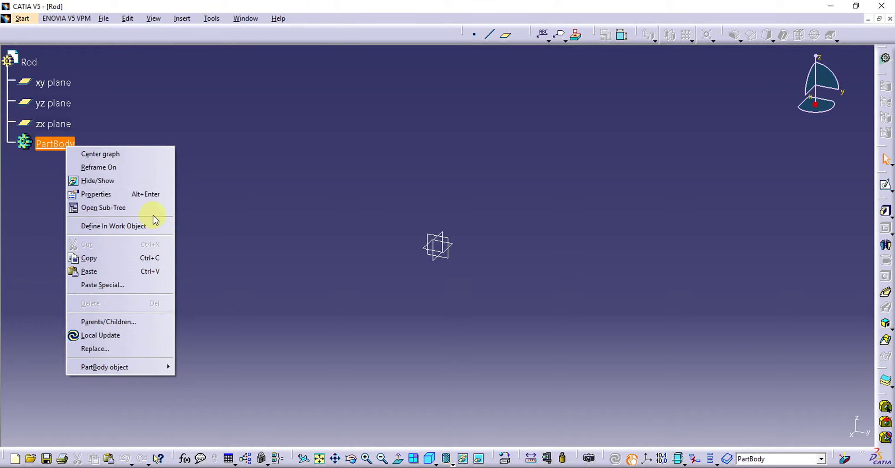
{"action": "left_click", "coordinate": [148, 195]}
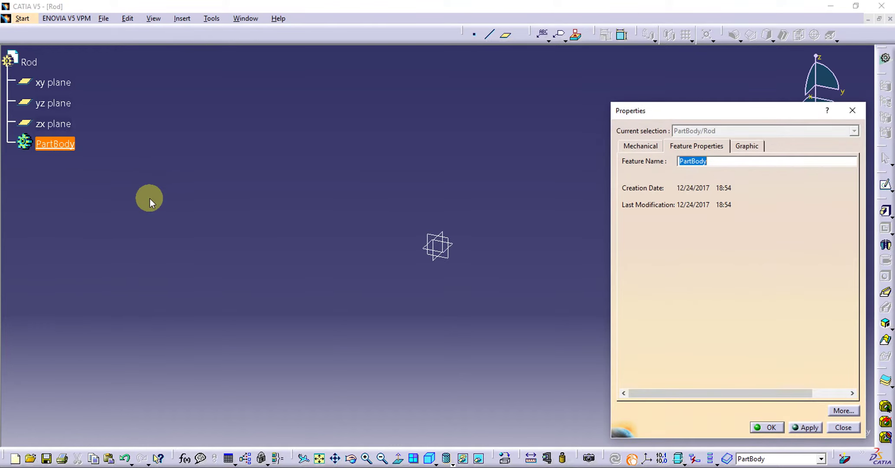
{"action": "type", "text": "Rod"}
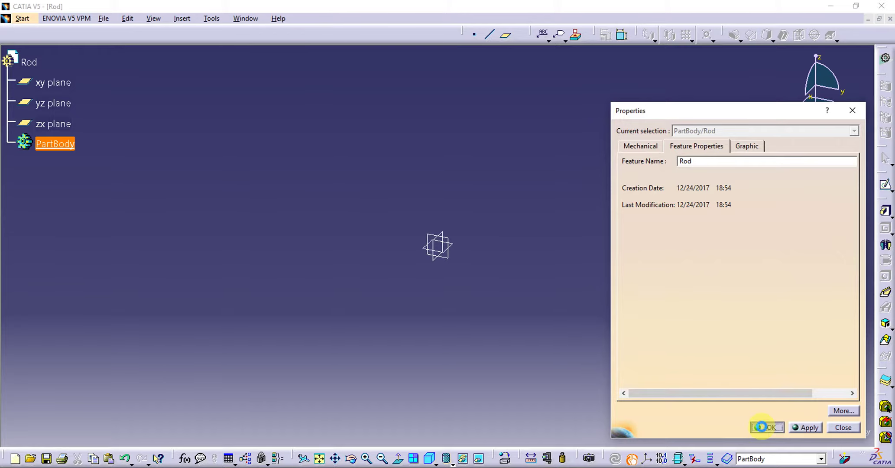
{"action": "left_click", "coordinate": [763, 428]}
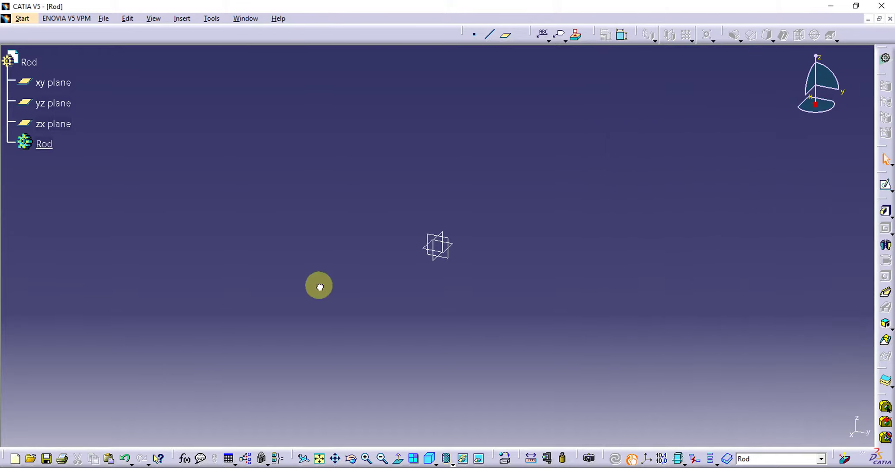
- Sketch on the xy plane and draw a tall rectangle below the origin
{"action": "left_click", "coordinate": [432, 253]}
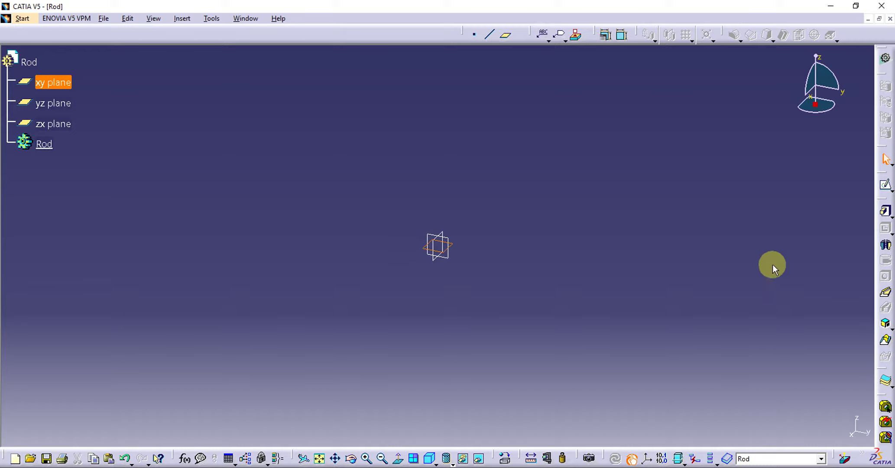
{"action": "left_click", "coordinate": [886, 186]}
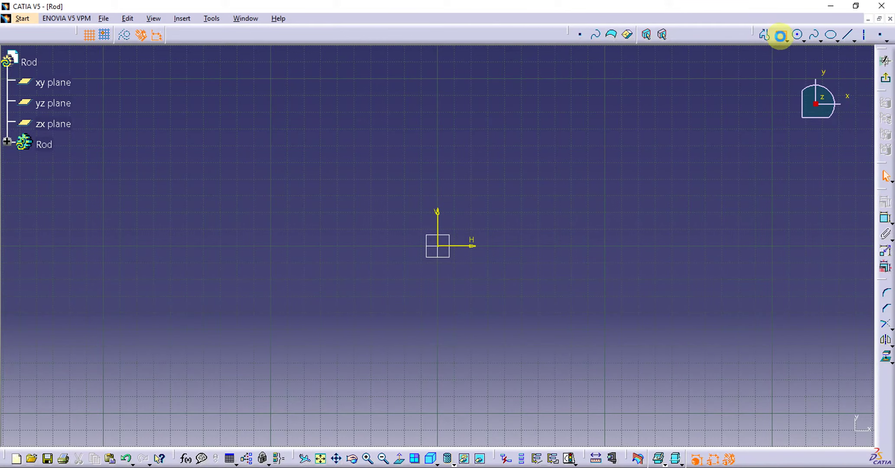
{"action": "left_click", "coordinate": [780, 36]}
{"action": "left_click", "coordinate": [395, 245]}
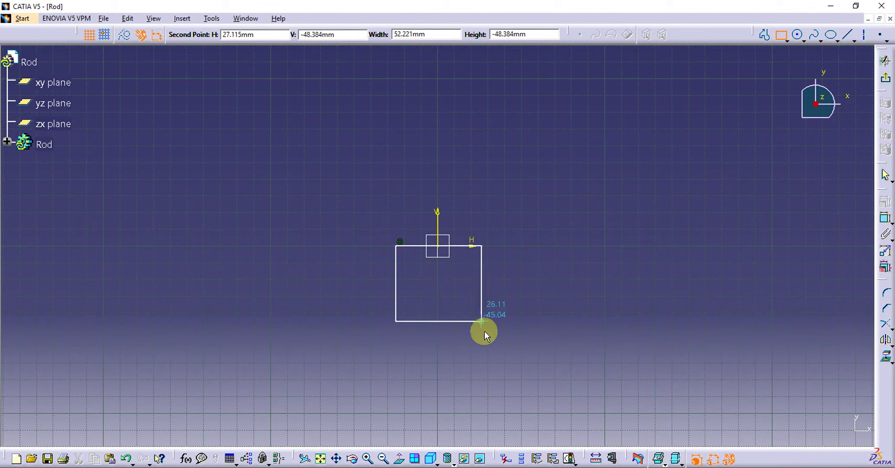
{"action": "left_click", "coordinate": [475, 397]}
{"action": "left_click", "coordinate": [521, 386]}
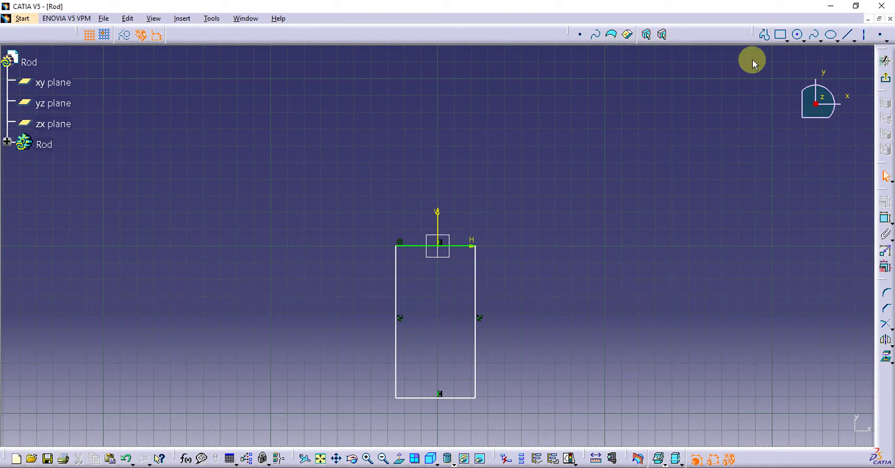
- Draw a narrow inner rectangle inside the outer one
{"action": "left_click", "coordinate": [780, 34]}
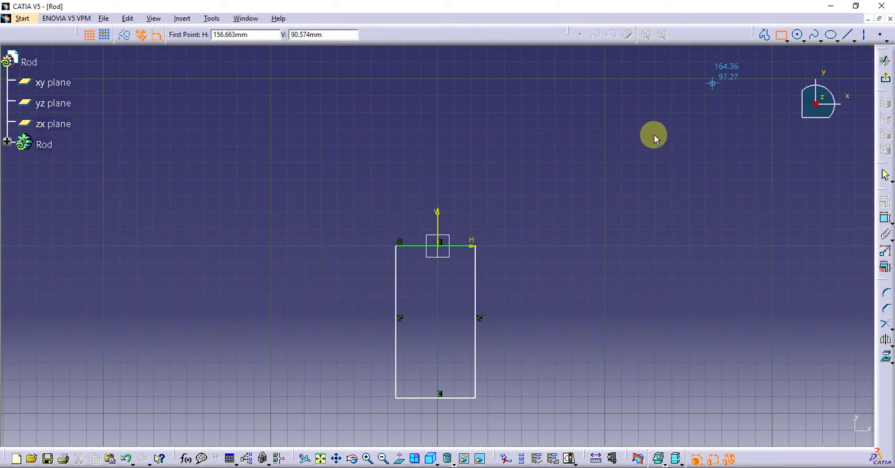
{"action": "left_click", "coordinate": [426, 281]}
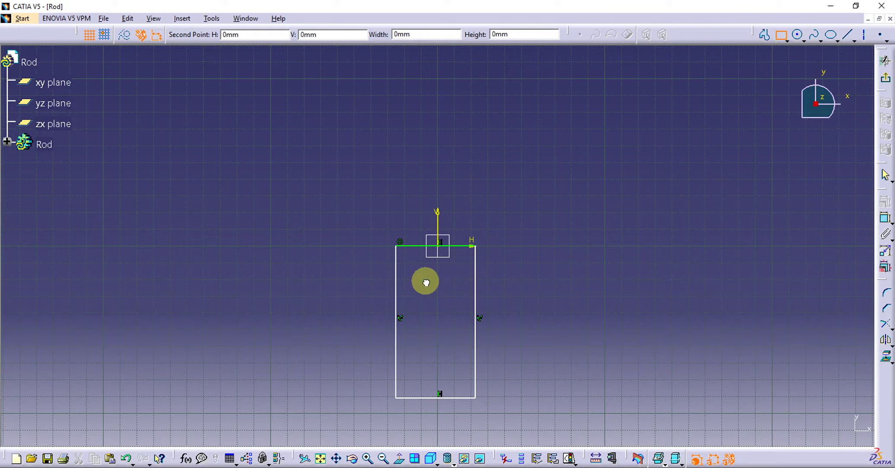
{"action": "left_click", "coordinate": [453, 360]}
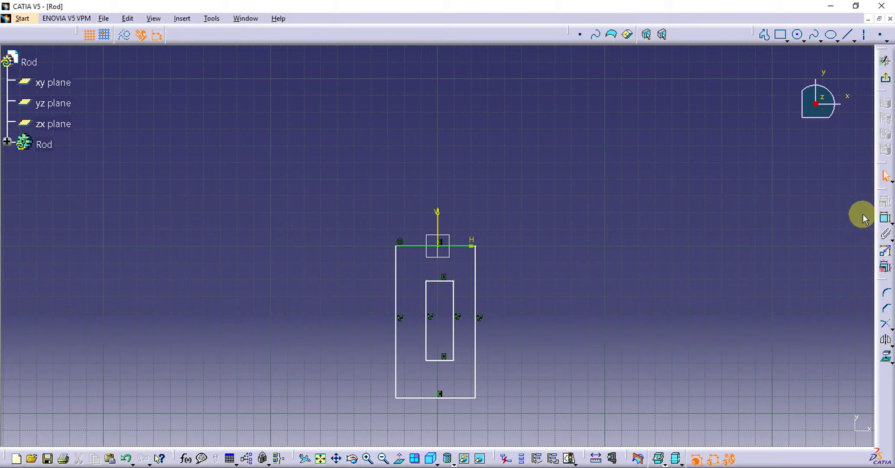
- Make the outer rectangle's side edges symmetric about the vertical axis
{"action": "left_click", "coordinate": [394, 285]}
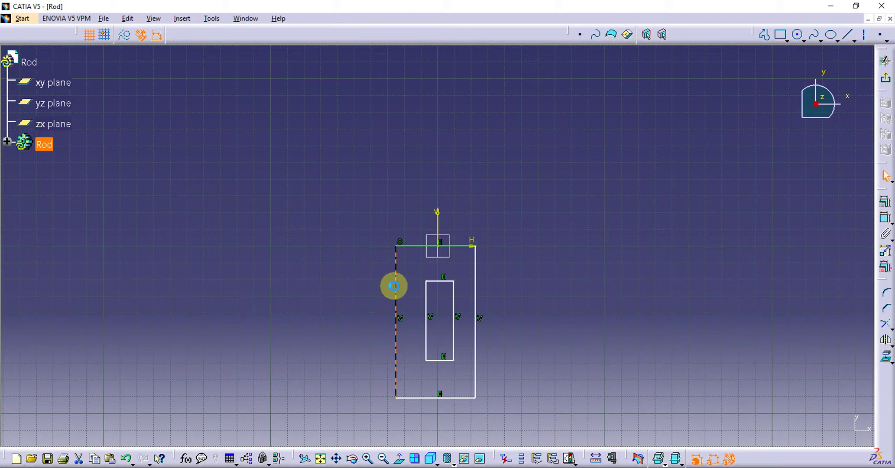
{"action": "left_click", "coordinate": [475, 283], "text": "ctrl"}
{"action": "left_click", "coordinate": [438, 218], "text": "ctrl"}
{"action": "left_click", "coordinate": [885, 201]}
{"action": "left_click", "coordinate": [780, 386]}
{"action": "left_click", "coordinate": [803, 430]}
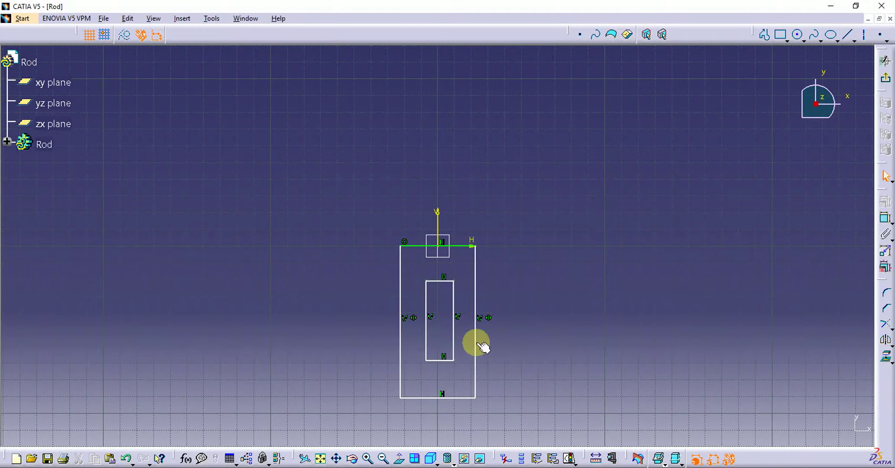
- Make the inner slot's side edges symmetric about the vertical axis
{"action": "left_click", "coordinate": [426, 342]}
{"action": "left_click", "coordinate": [454, 340], "text": "ctrl"}
{"action": "left_click", "coordinate": [435, 216], "text": "ctrl"}
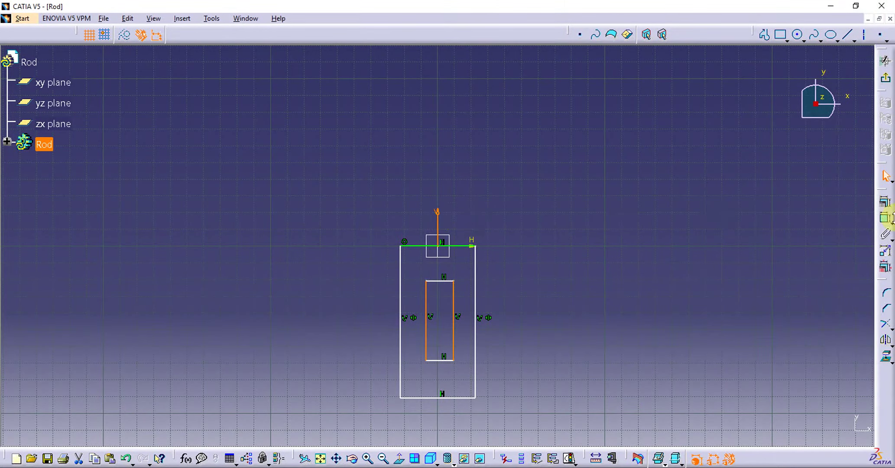
{"action": "left_click", "coordinate": [886, 202]}
{"action": "left_click", "coordinate": [773, 384]}
{"action": "left_click", "coordinate": [799, 430]}
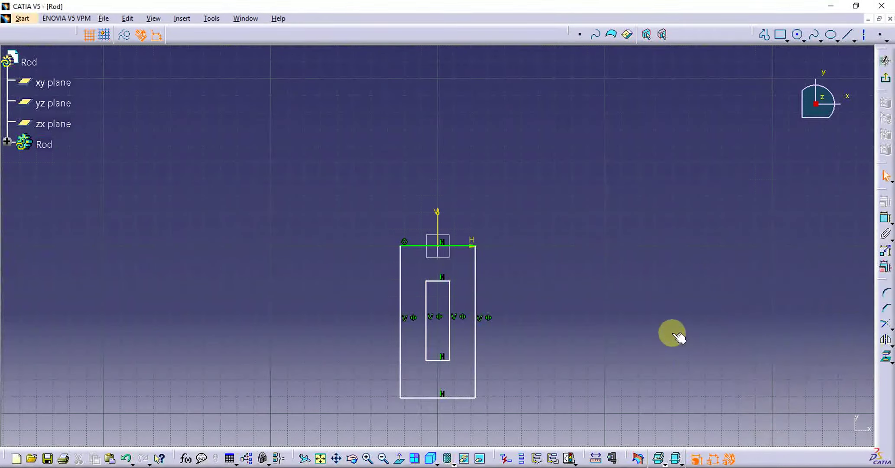
- Dimension the outer rectangle's height and width and the slot's height and width
{"action": "left_click", "coordinate": [881, 218]}
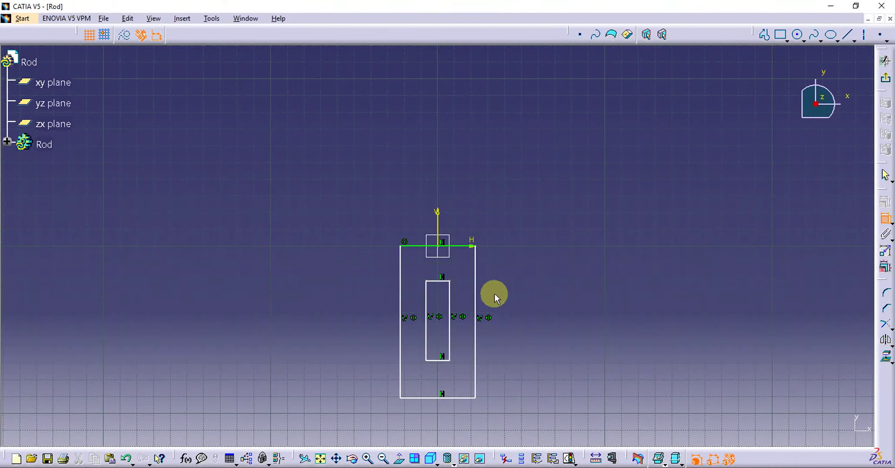
{"action": "left_click", "coordinate": [474, 290]}
{"action": "left_click", "coordinate": [439, 399]}
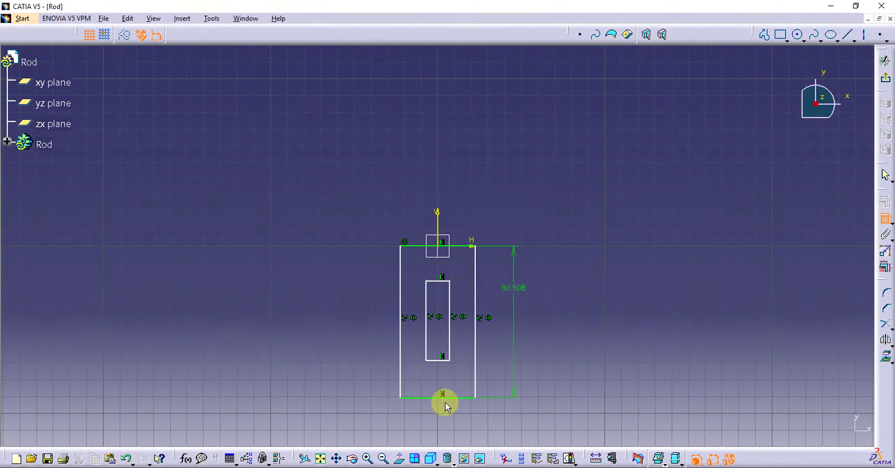
{"action": "left_click", "coordinate": [454, 426]}
{"action": "left_click", "coordinate": [449, 311]}
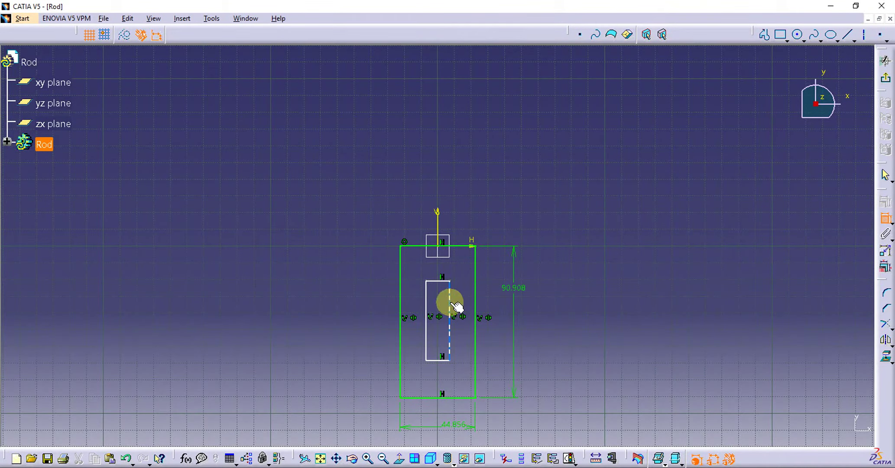
{"action": "left_click", "coordinate": [499, 309]}
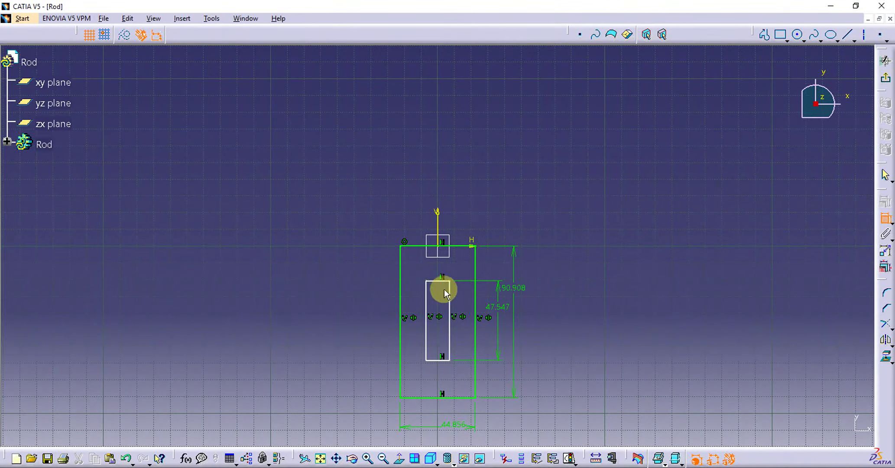
{"action": "left_click", "coordinate": [442, 281]}
{"action": "left_click", "coordinate": [434, 272]}
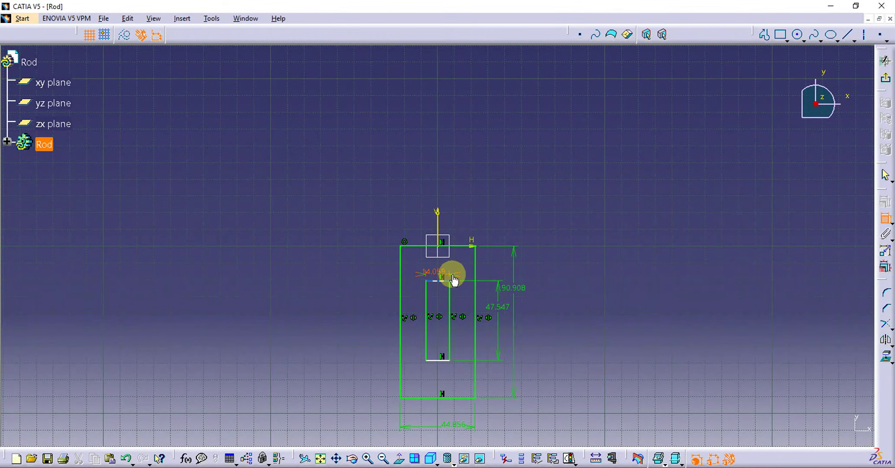
- Add the 20.927 offset from the outer top edge to the slot, then check the PDF
{"action": "left_click", "coordinate": [448, 281]}
{"action": "left_click", "coordinate": [459, 246]}
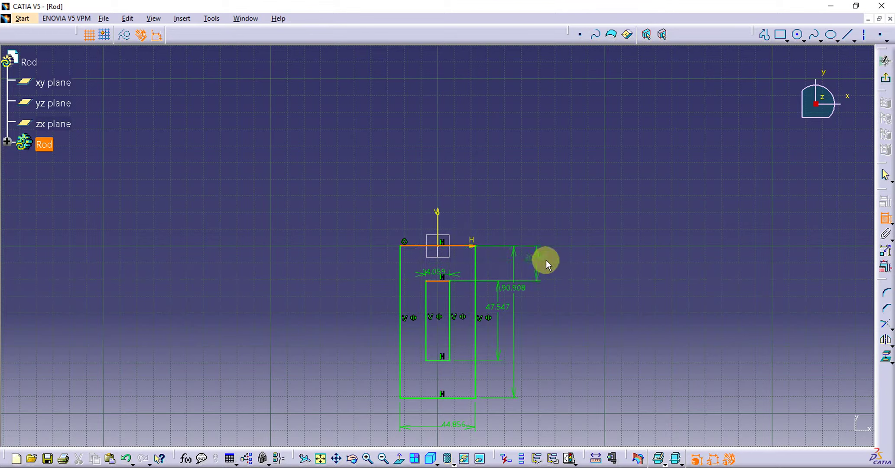
{"action": "left_click", "coordinate": [546, 260]}
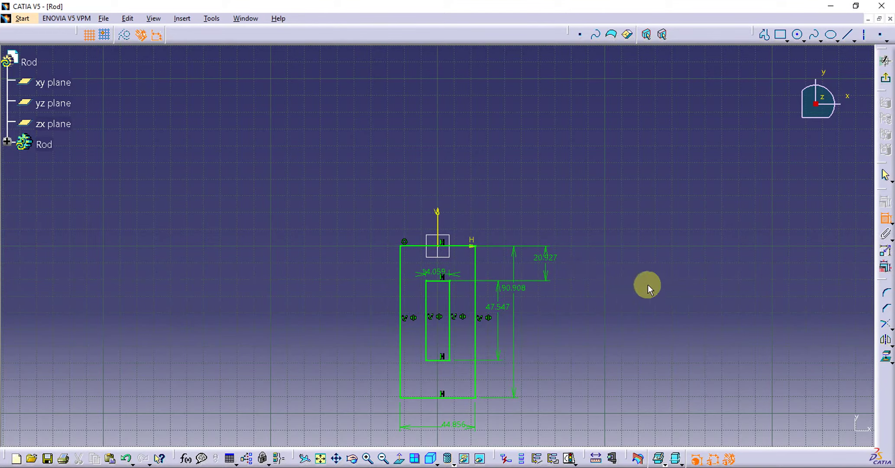
{"action": "left_click", "coordinate": [885, 218]}
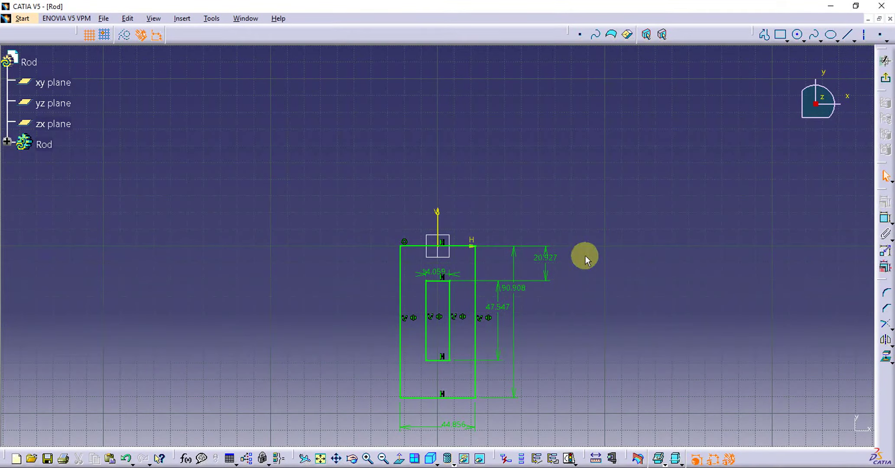
{"action": "key", "text": "alt+Tab"}
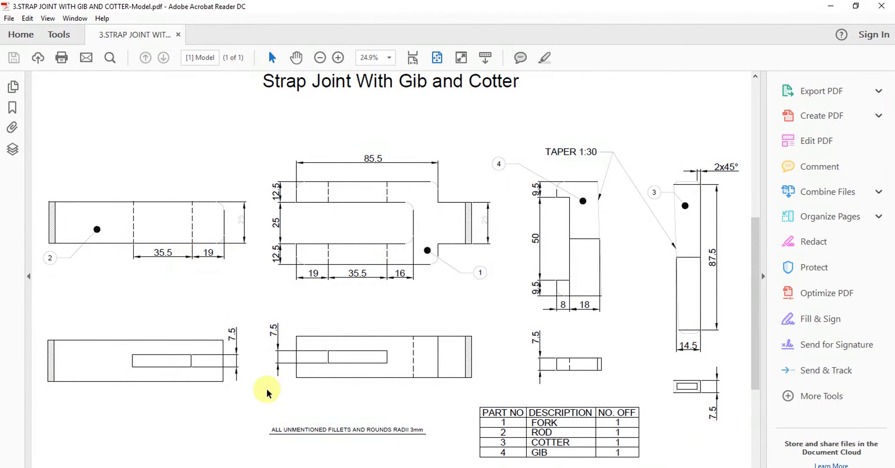
{"action": "key", "text": "alt+Tab"}
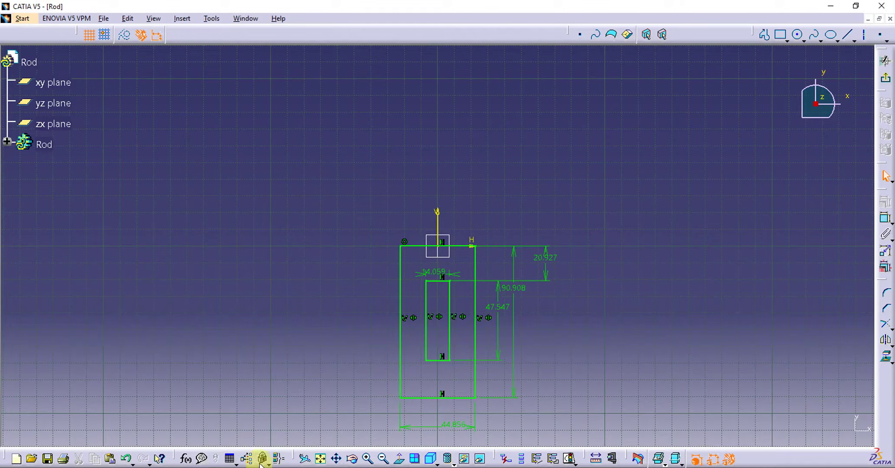
- Set the slot offset to 19 below the top edge and the slot length to 35.5
{"action": "double_click", "coordinate": [548, 258]}
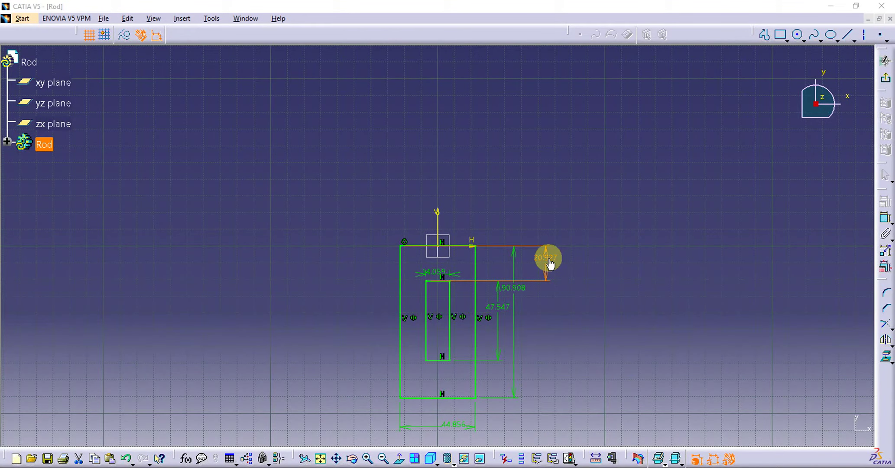
{"action": "type", "text": "19"}
{"action": "key", "text": "Return"}
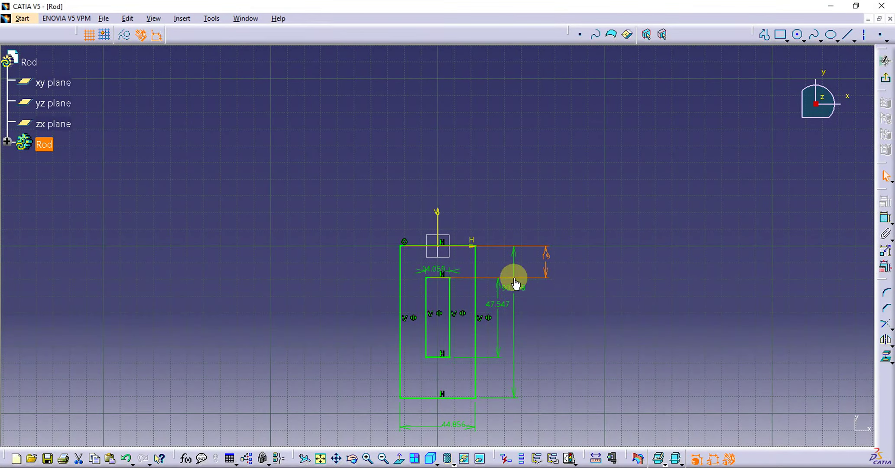
{"action": "double_click", "coordinate": [497, 306]}
{"action": "type", "text": "35"}
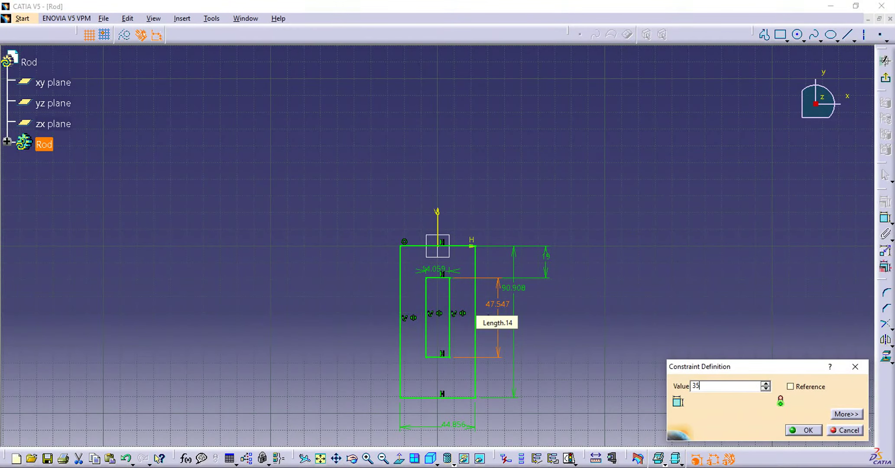
{"action": "type", "text": ".5mm"}
{"action": "key", "text": "Return"}
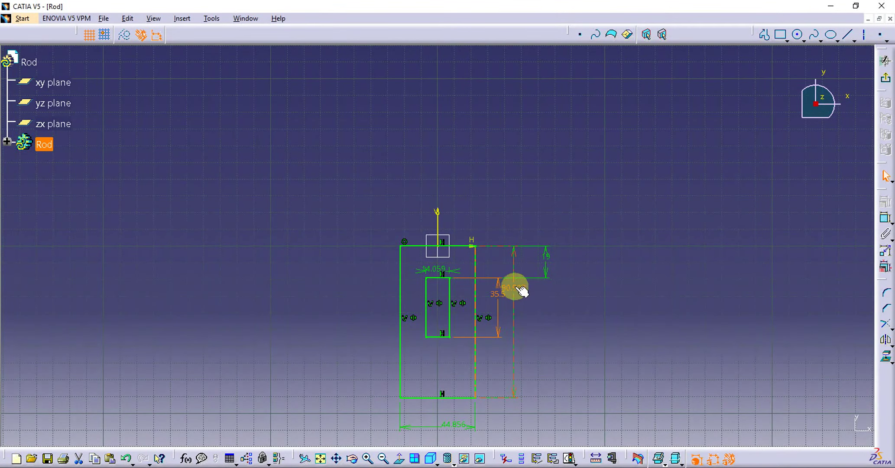
- Set the overall height to 100, slot width to 7.5 and overall width to 25
{"action": "double_click", "coordinate": [522, 297]}
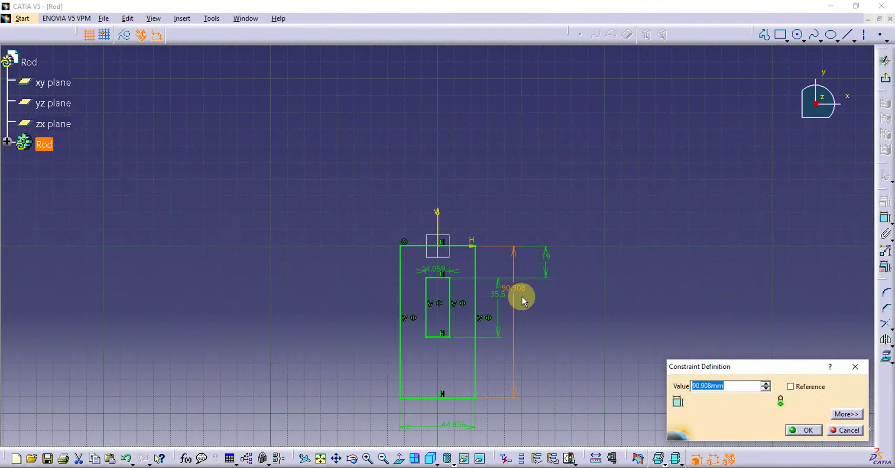
{"action": "type", "text": "100"}
{"action": "key", "text": "Return"}
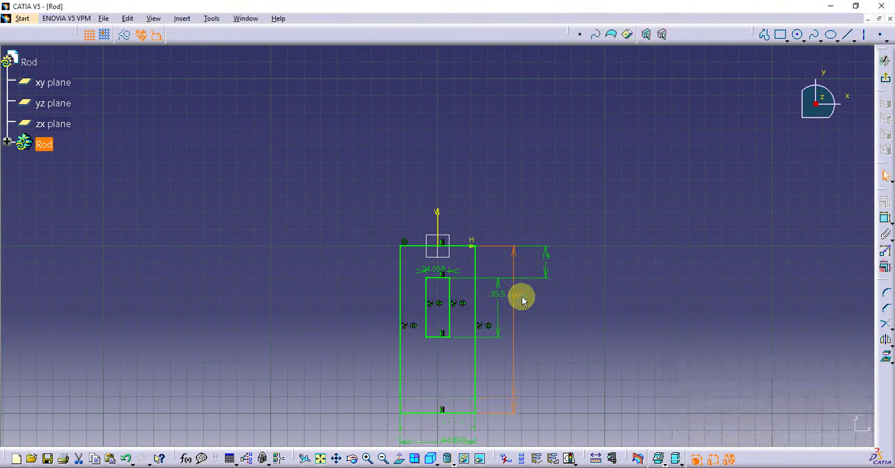
{"action": "double_click", "coordinate": [438, 272]}
{"action": "type", "text": "7.5"}
{"action": "key", "text": "Return"}
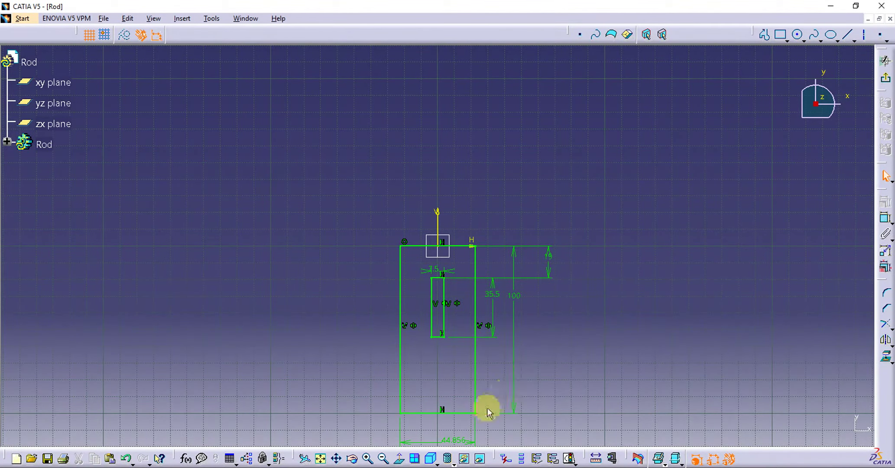
{"action": "left_click", "coordinate": [453, 440]}
{"action": "double_click", "coordinate": [453, 440]}
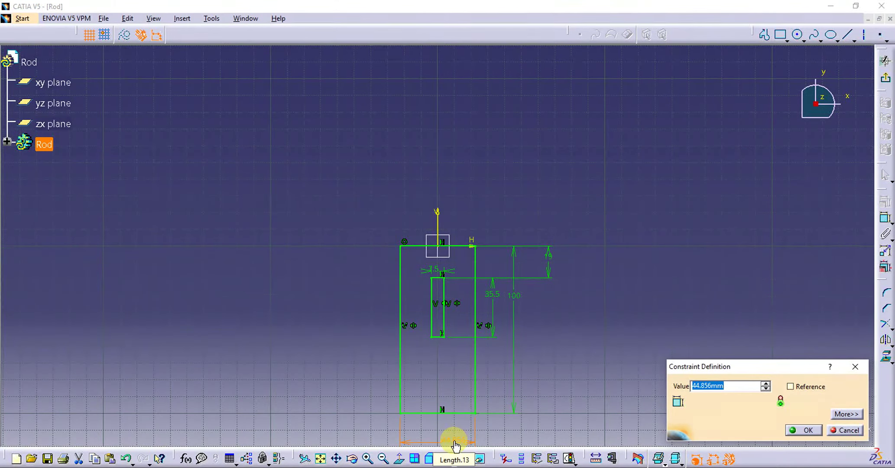
{"action": "type", "text": "25"}
{"action": "key", "text": "Return"}
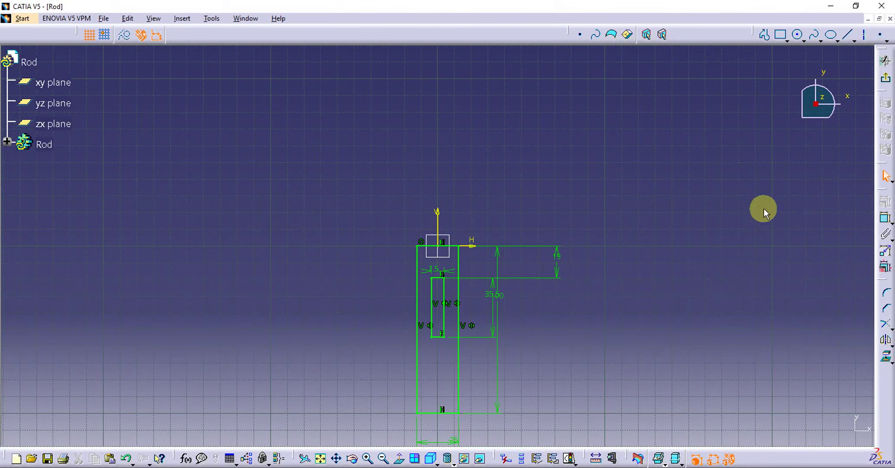
- Pad the Rod sketch 12 mm with mirrored extent into a solid slotted bar
{"action": "left_click_drag", "start_coordinate": [498, 382], "coordinate": [600, 377]}
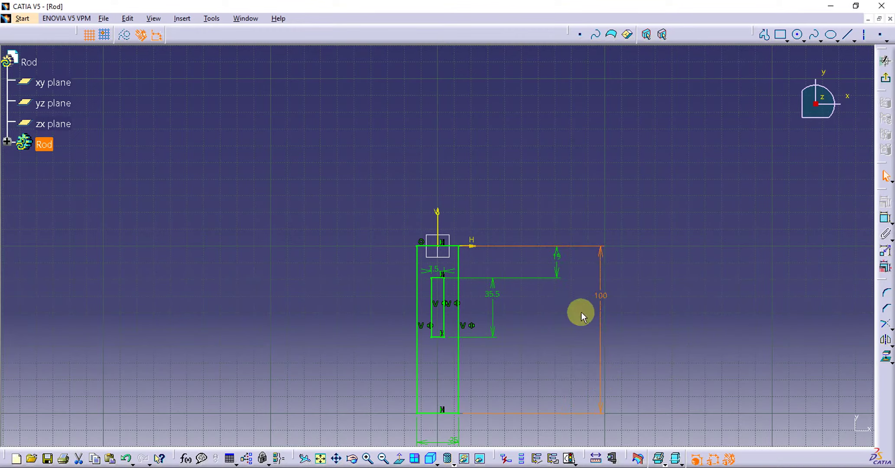
{"action": "left_click", "coordinate": [886, 76]}
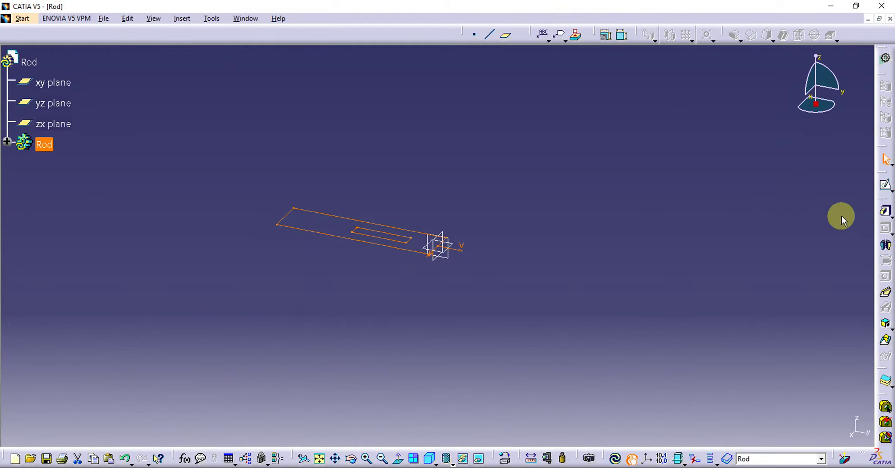
{"action": "left_click", "coordinate": [886, 211]}
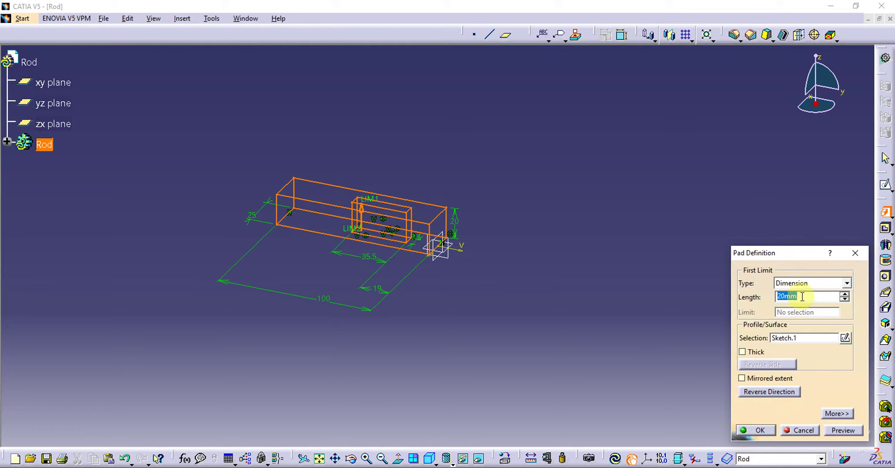
{"action": "left_click", "coordinate": [779, 377]}
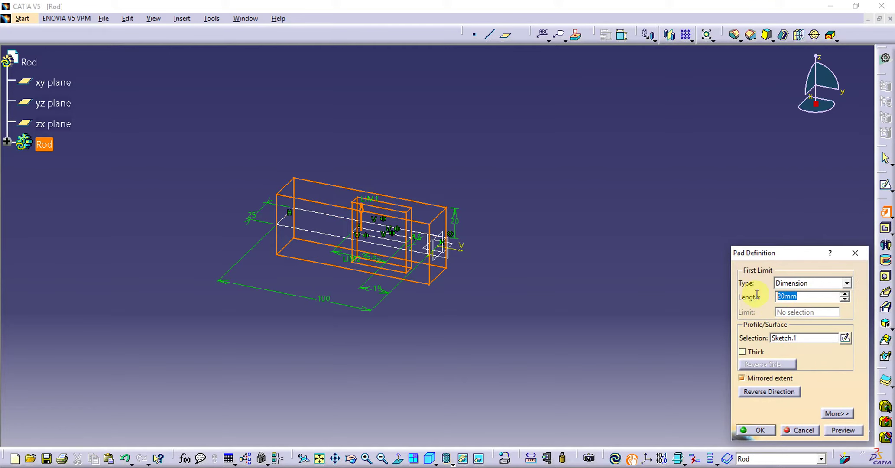
{"action": "type", "text": "12.5"}
{"action": "left_click", "coordinate": [756, 430]}
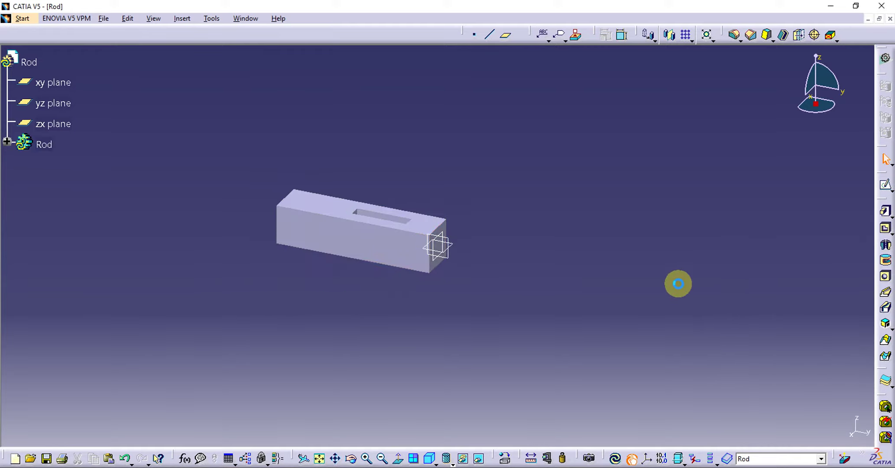
- Round the two end-face edges of the rod with a 3 mm edge fillet
{"action": "left_click", "coordinate": [734, 35]}
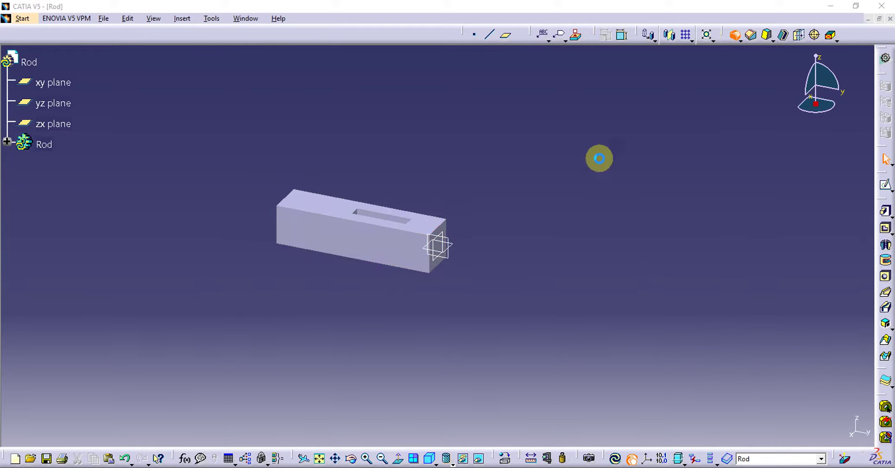
{"action": "left_click", "coordinate": [437, 232]}
{"action": "left_click", "coordinate": [440, 269]}
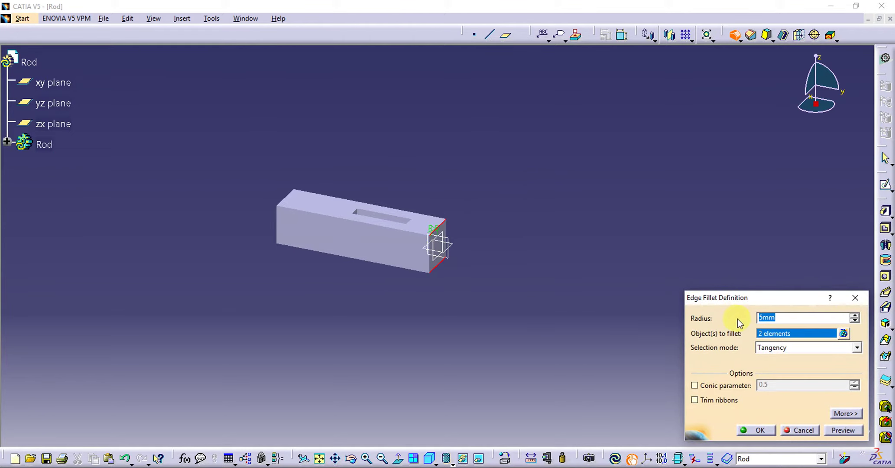
{"action": "type", "text": "3"}
{"action": "left_click", "coordinate": [762, 430]}
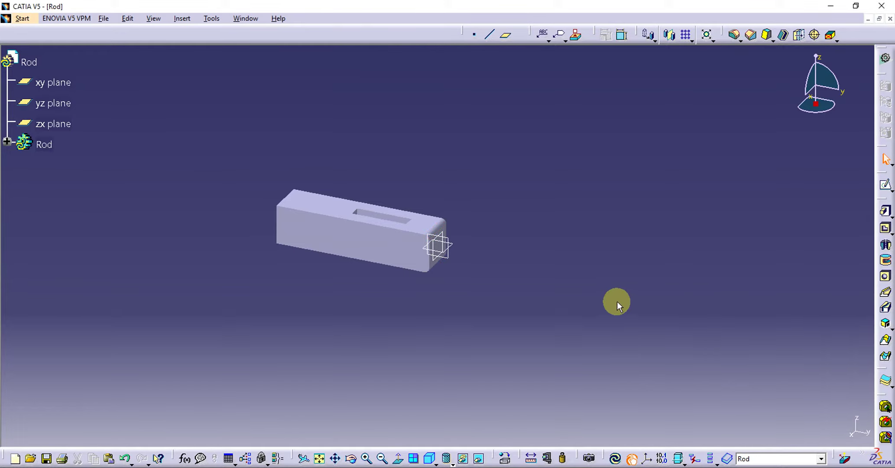
{"action": "left_click", "coordinate": [505, 458]}
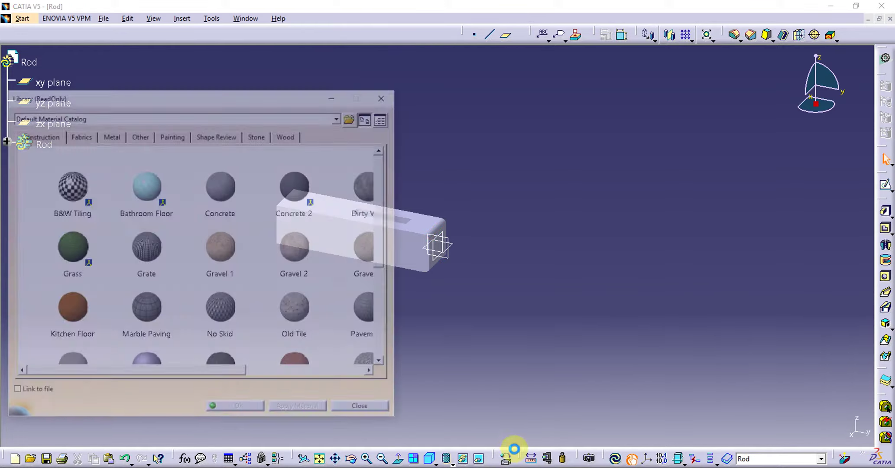
- Apply Birch wood from the material catalogue to the rod and show it isometrically
{"action": "left_click", "coordinate": [284, 135]}
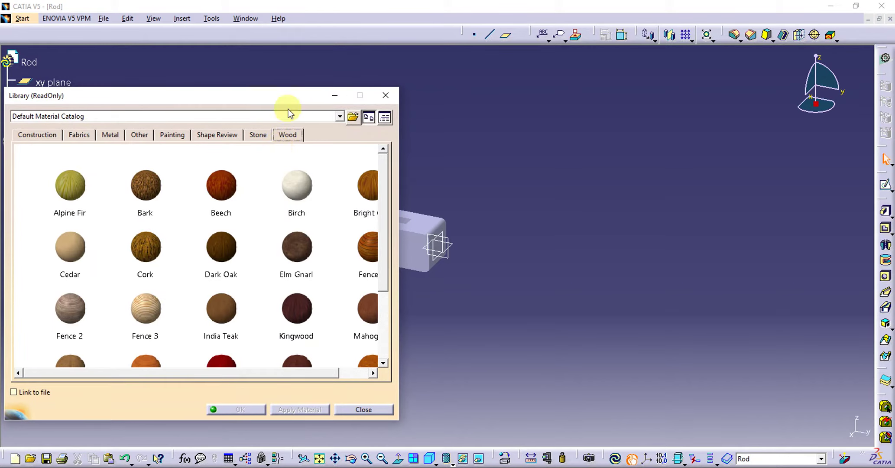
{"action": "left_click_drag", "start_coordinate": [296, 187], "coordinate": [421, 230]}
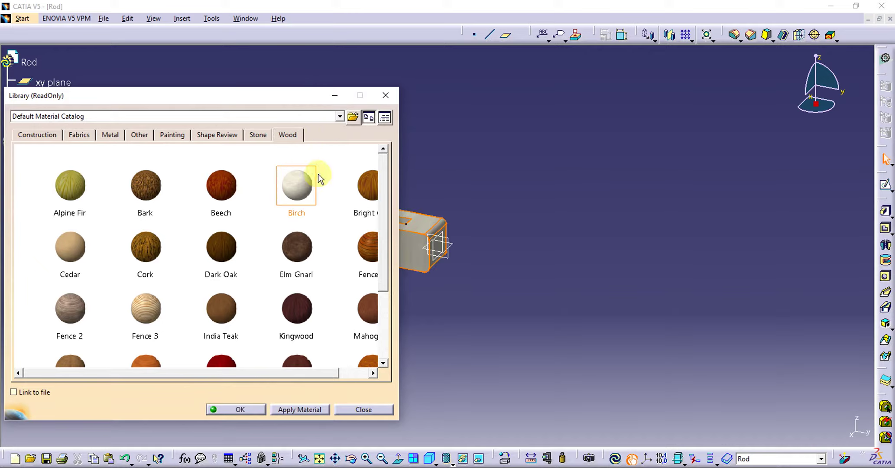
{"action": "left_click", "coordinate": [386, 95]}
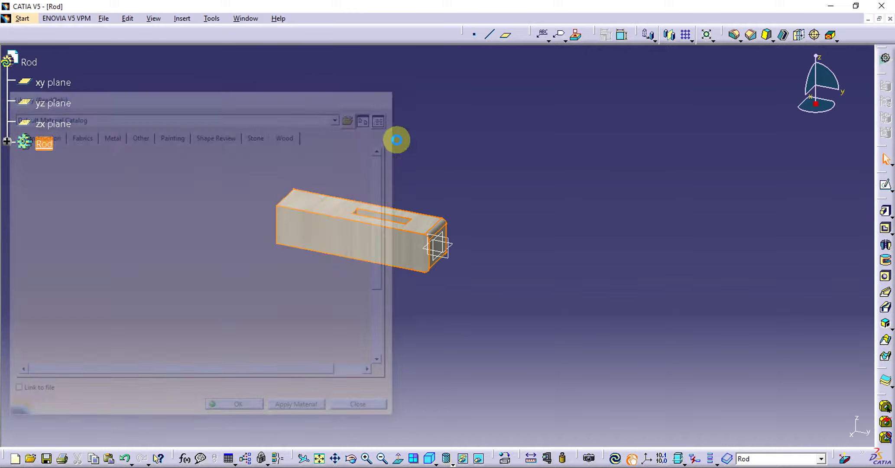
{"action": "left_click", "coordinate": [432, 460]}
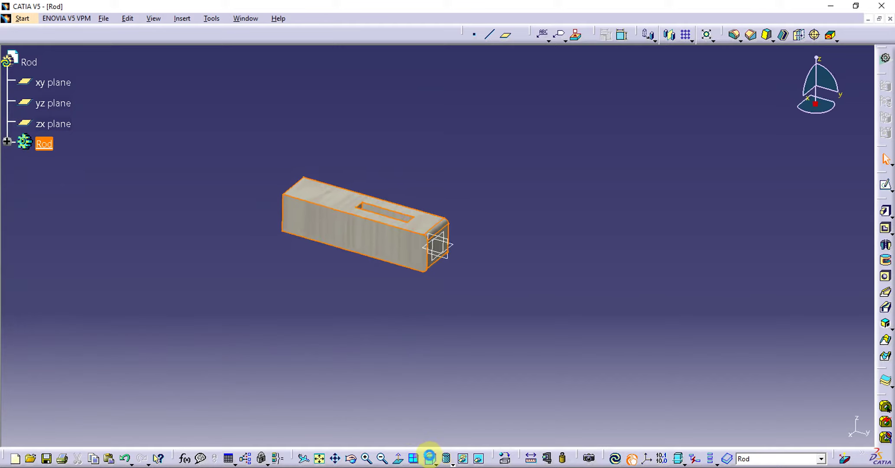
- Save the part as Rod.CATPart and close its document
{"action": "left_click", "coordinate": [318, 458]}
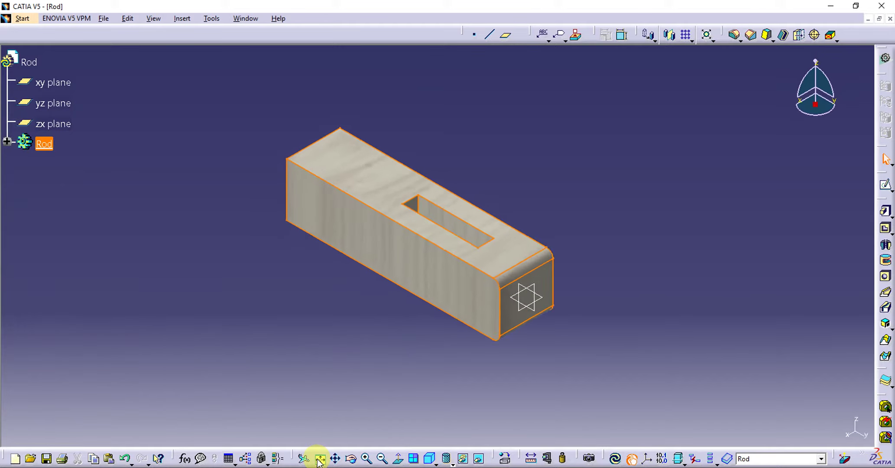
{"action": "left_click", "coordinate": [729, 309]}
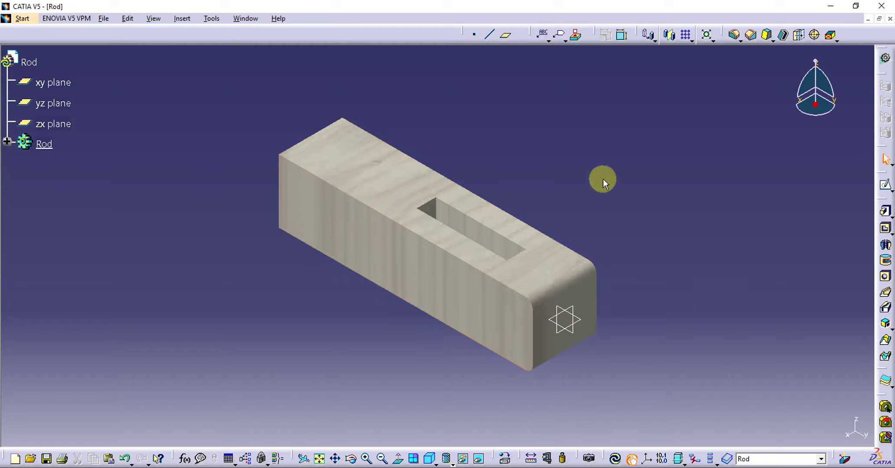
{"action": "left_click", "coordinate": [104, 18]}
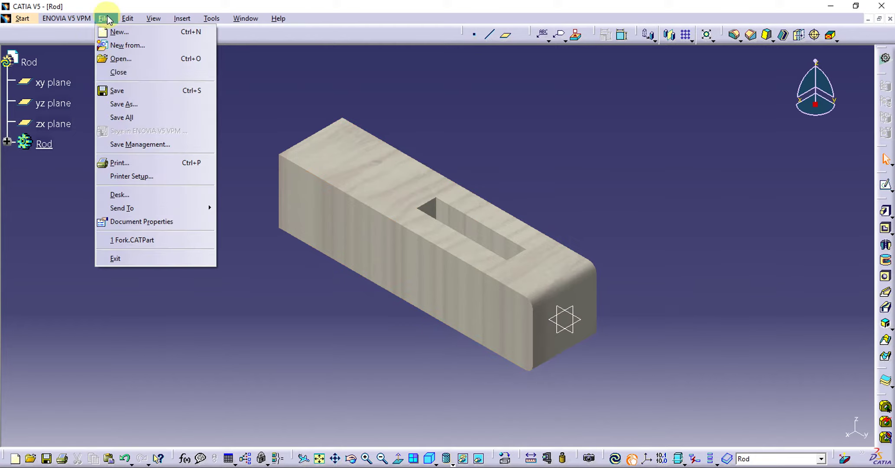
{"action": "left_click", "coordinate": [132, 104]}
{"action": "left_click", "coordinate": [578, 333]}
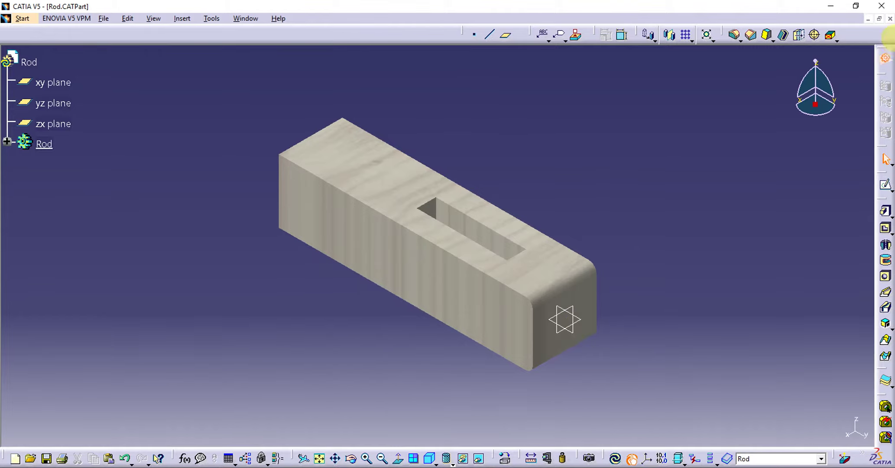
{"action": "left_click", "coordinate": [890, 19]}
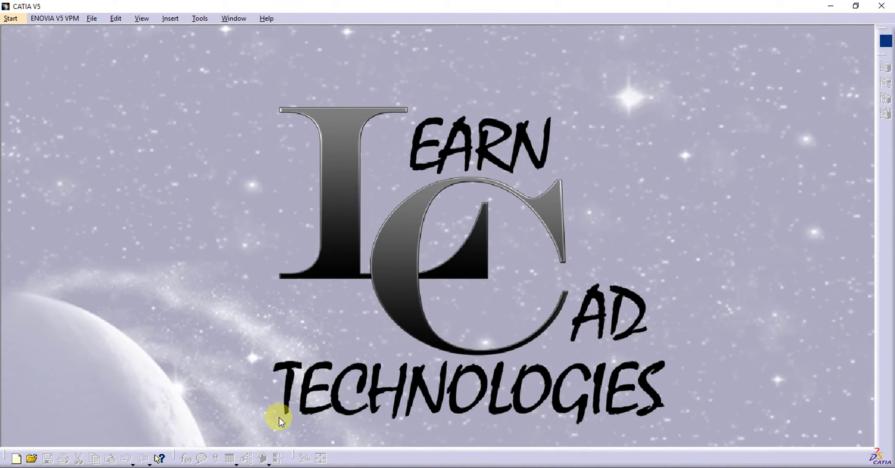
- Check the Strap Joint PDF, then create a new Part Design part named Gib
{"action": "key", "text": "alt+Tab"}
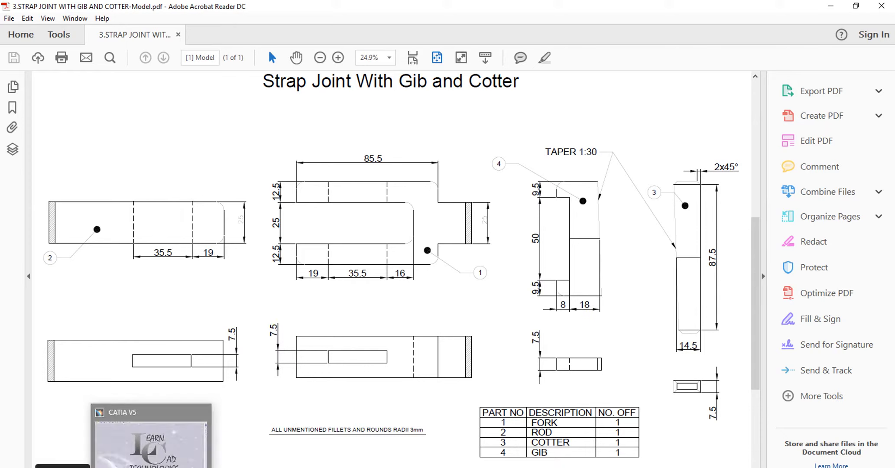
{"action": "mouse_move", "coordinate": [63, 465]}
{"action": "left_click", "coordinate": [156, 460]}
{"action": "left_click", "coordinate": [11, 17]}
{"action": "mouse_move", "coordinate": [44, 44]}
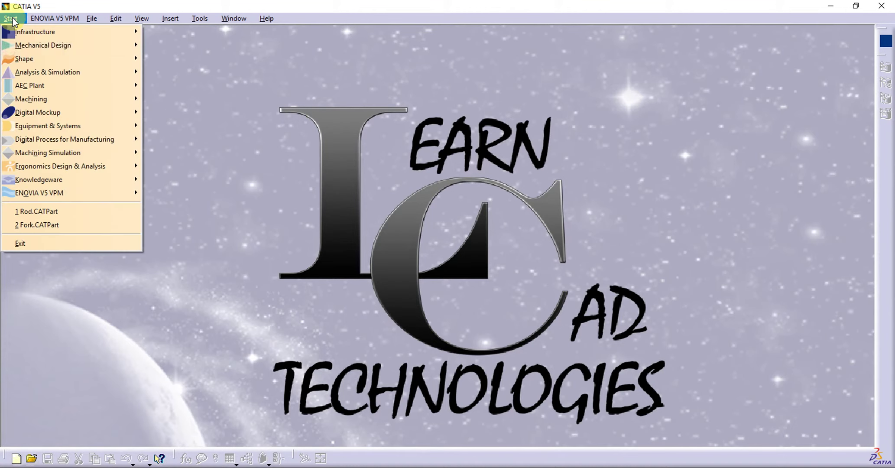
{"action": "left_click", "coordinate": [157, 47]}
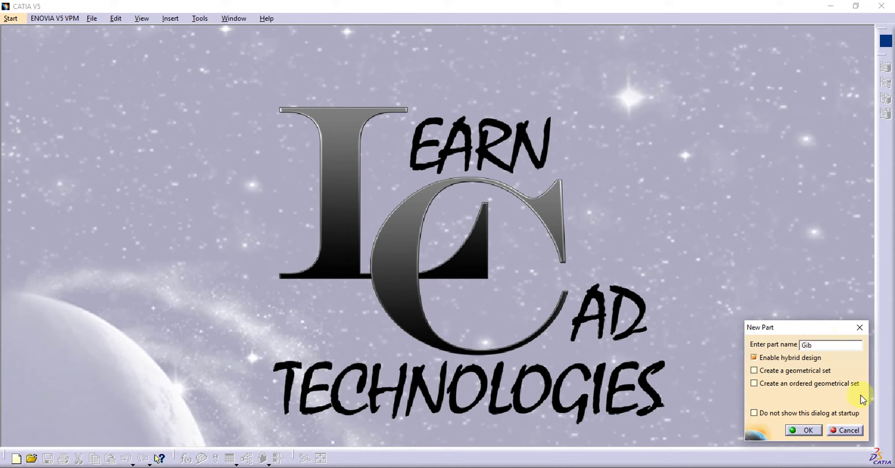
{"action": "left_click", "coordinate": [809, 428]}
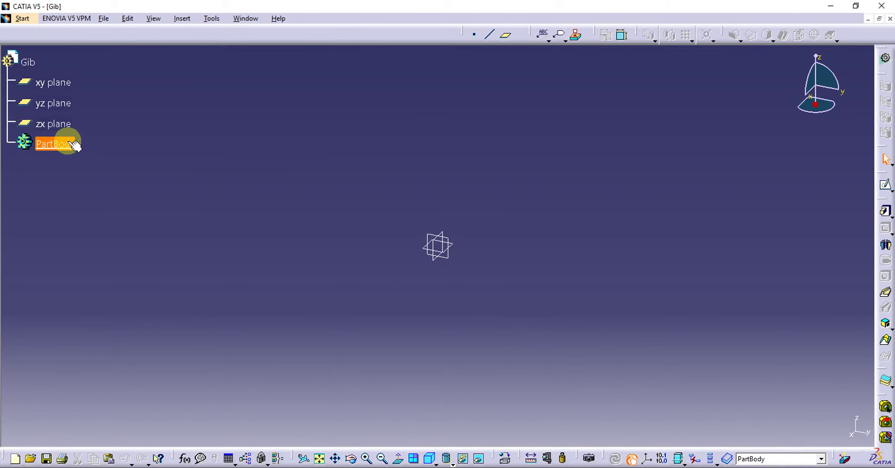
- Rename the PartBody to Gib and begin a sketch on the yz plane
{"action": "right_click", "coordinate": [69, 142]}
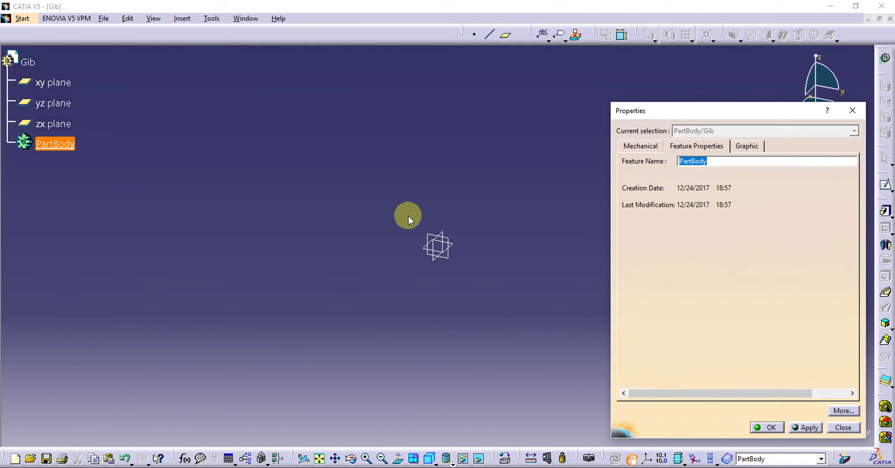
{"action": "type", "text": "Gi"}
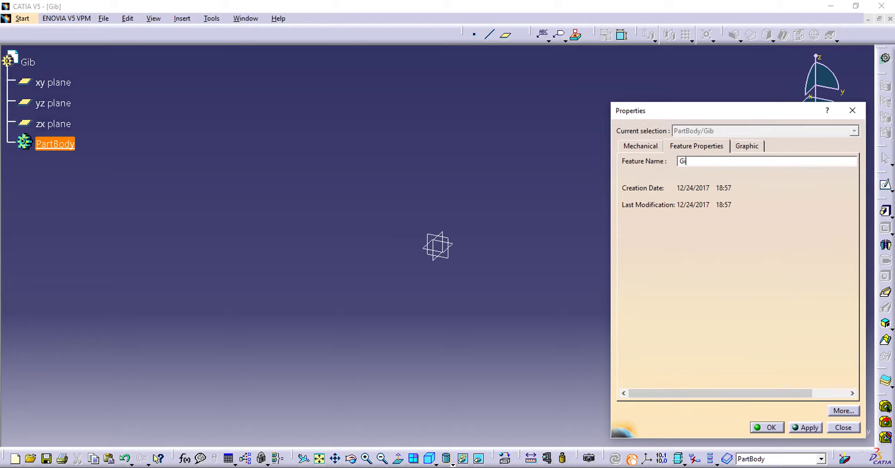
{"action": "left_click", "coordinate": [771, 427]}
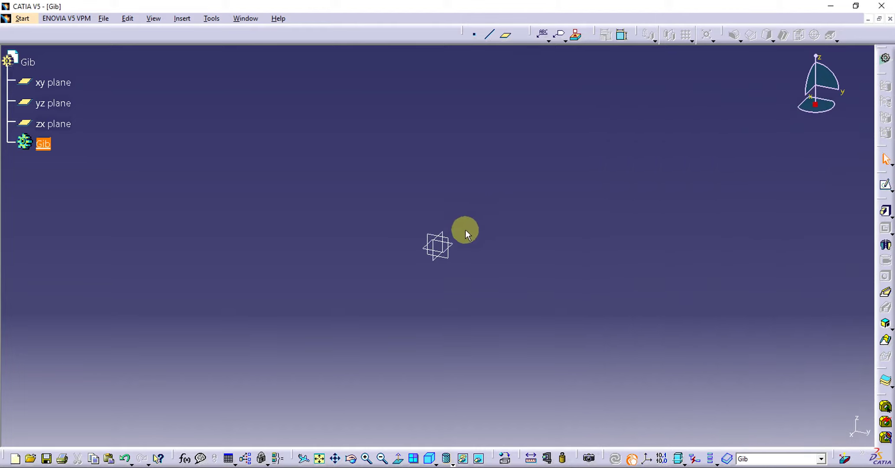
{"action": "left_click", "coordinate": [447, 241]}
{"action": "left_click", "coordinate": [886, 186]}
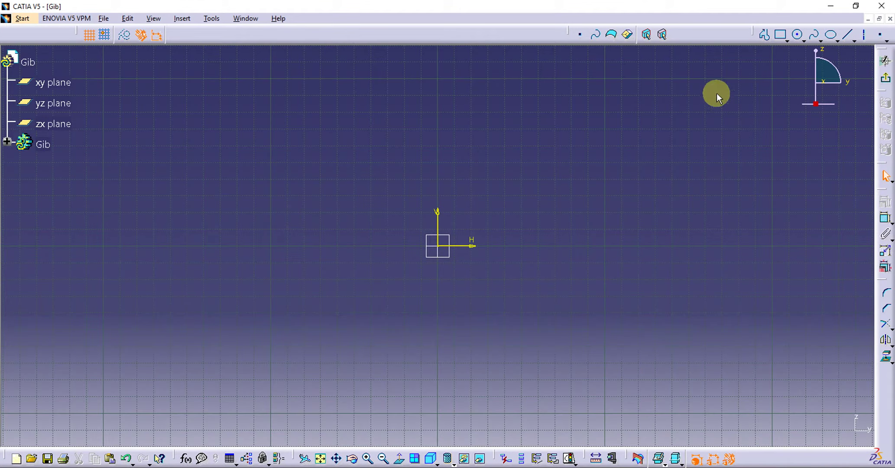
- Draw an open stepped profile rising from the origin with a long top edge
{"action": "left_click", "coordinate": [764, 36]}
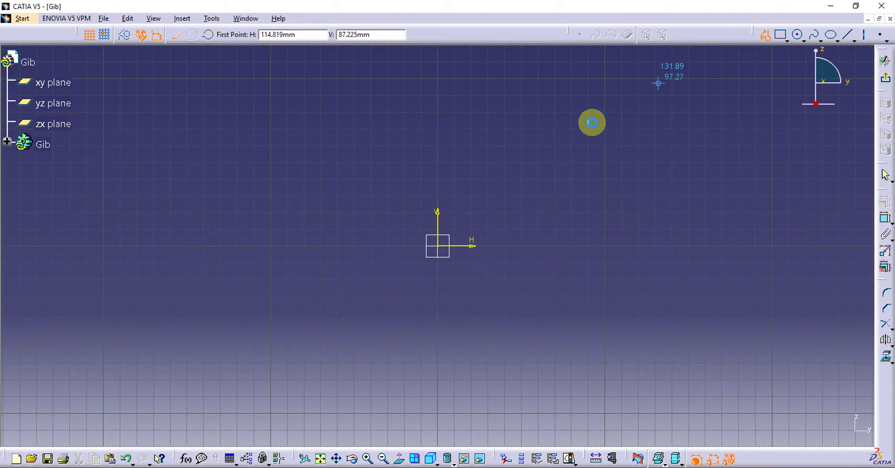
{"action": "left_click", "coordinate": [437, 246]}
{"action": "left_click", "coordinate": [437, 170]}
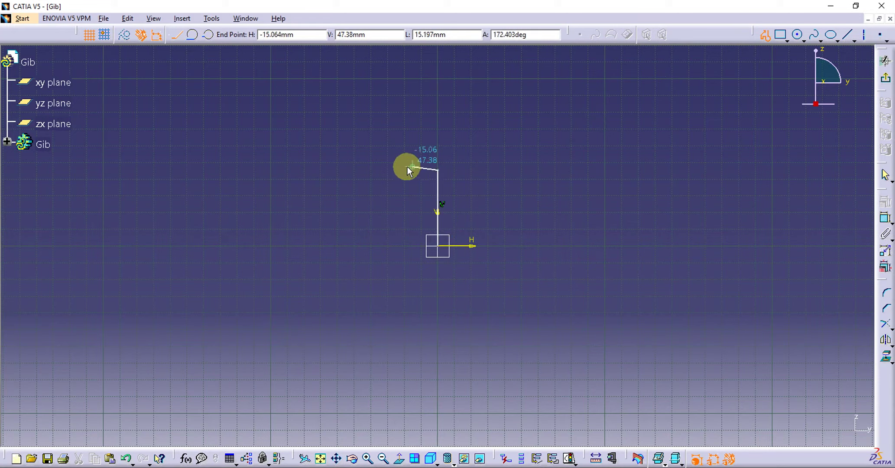
{"action": "left_click", "coordinate": [404, 170]}
{"action": "left_click", "coordinate": [403, 136]}
{"action": "left_click", "coordinate": [571, 136]}
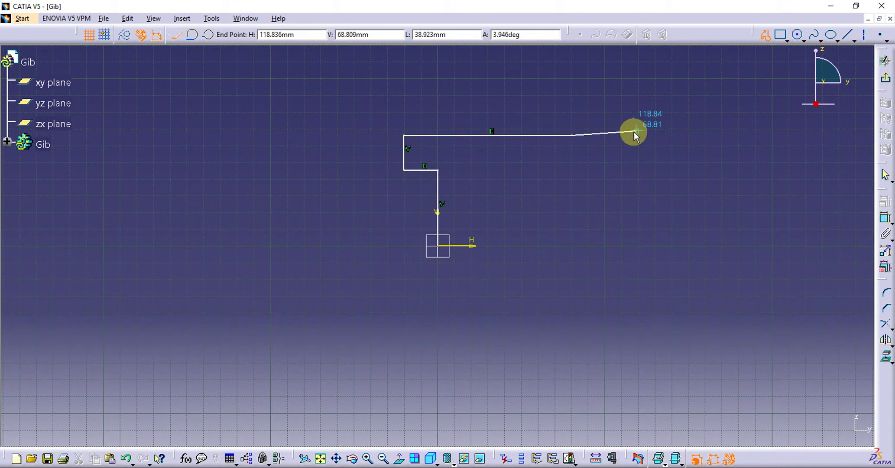
{"action": "key", "text": "Escape"}
- Draw a horizontal line from the origin to the right along the axis
{"action": "left_click", "coordinate": [848, 35]}
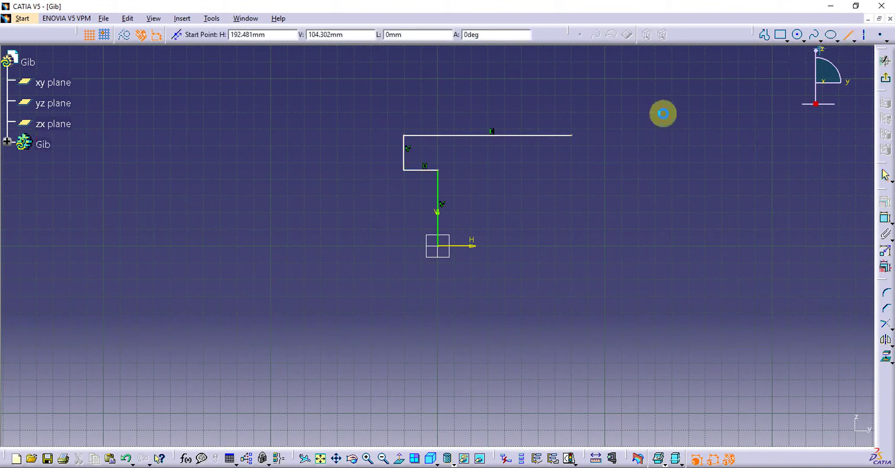
{"action": "left_click", "coordinate": [438, 246]}
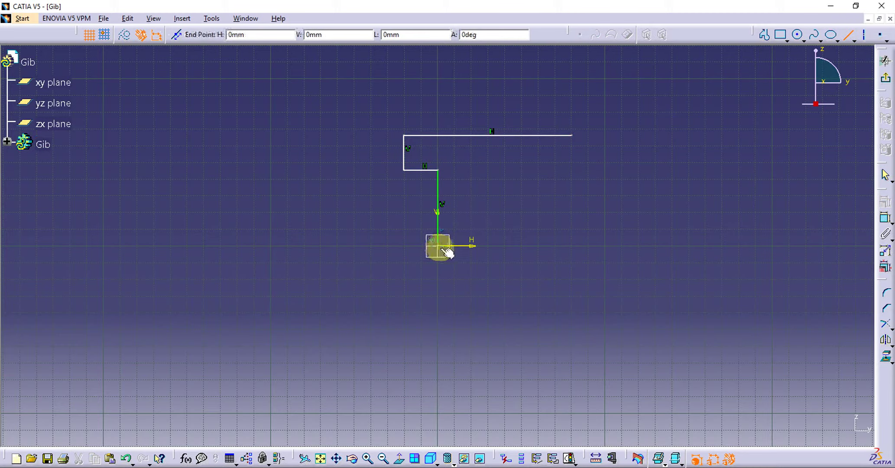
{"action": "left_click", "coordinate": [511, 246]}
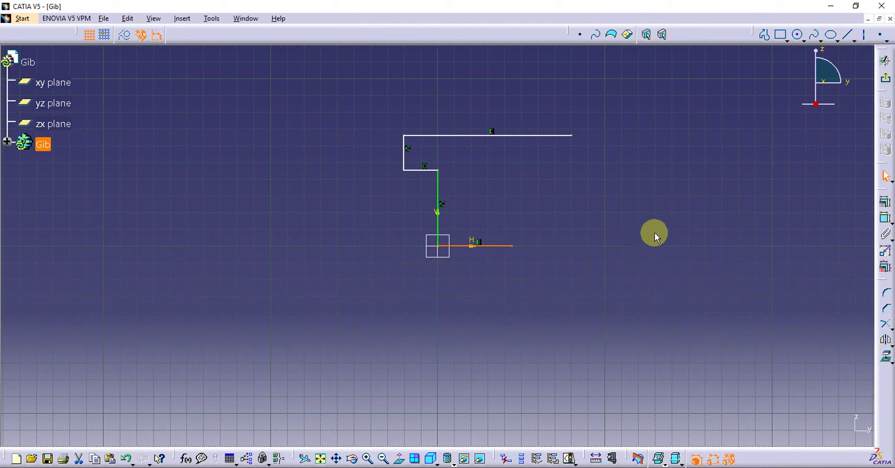
- Dimension the sketch lines (44.187, 45.37, 20.42, 20.76) and bring up the Strap Joint PDF
{"action": "left_click", "coordinate": [124, 34]}
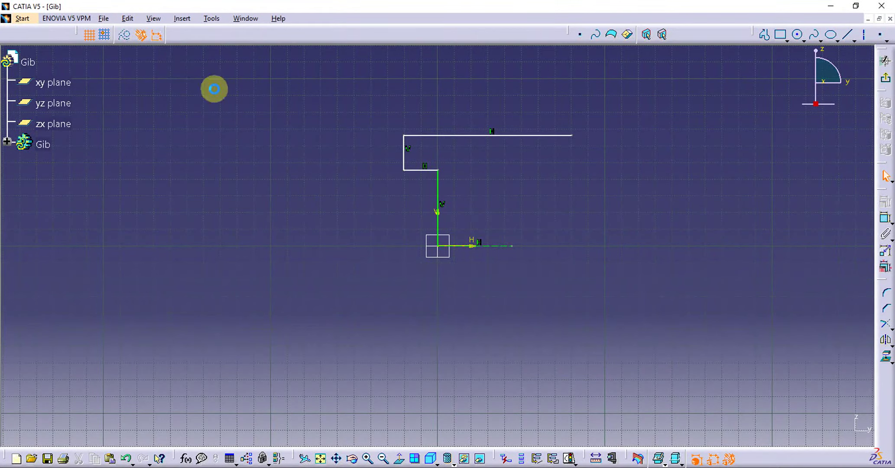
{"action": "left_click", "coordinate": [885, 221]}
{"action": "left_click", "coordinate": [502, 246]}
{"action": "left_click", "coordinate": [495, 277]}
{"action": "left_click", "coordinate": [438, 201]}
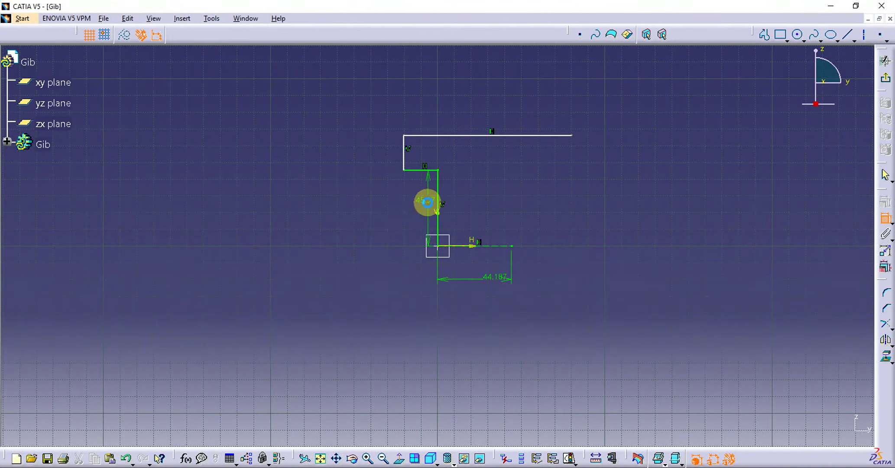
{"action": "left_click", "coordinate": [415, 170]}
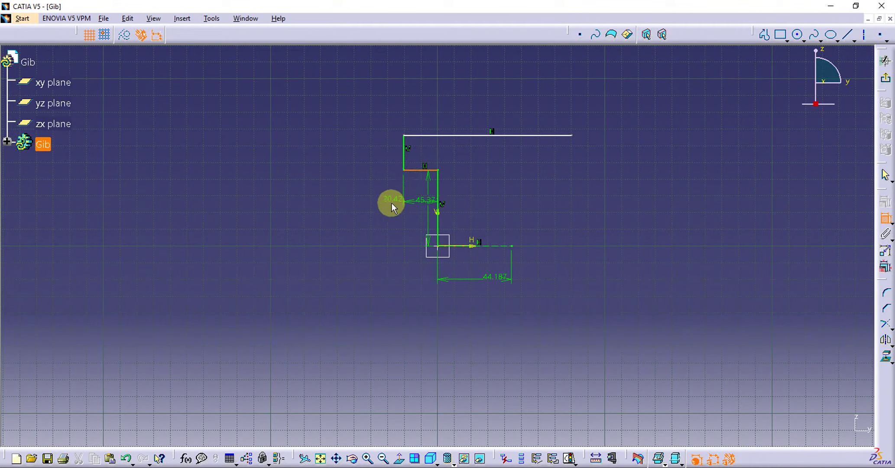
{"action": "left_click", "coordinate": [384, 210]}
{"action": "left_click", "coordinate": [403, 158]}
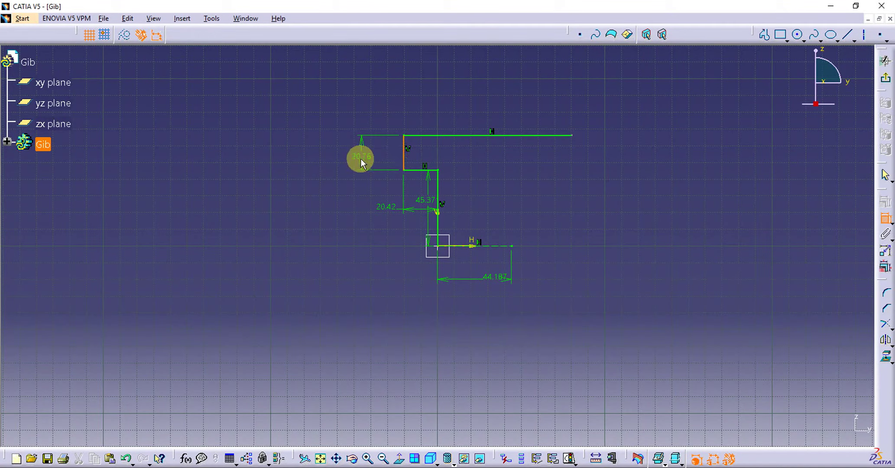
{"action": "left_click", "coordinate": [362, 164]}
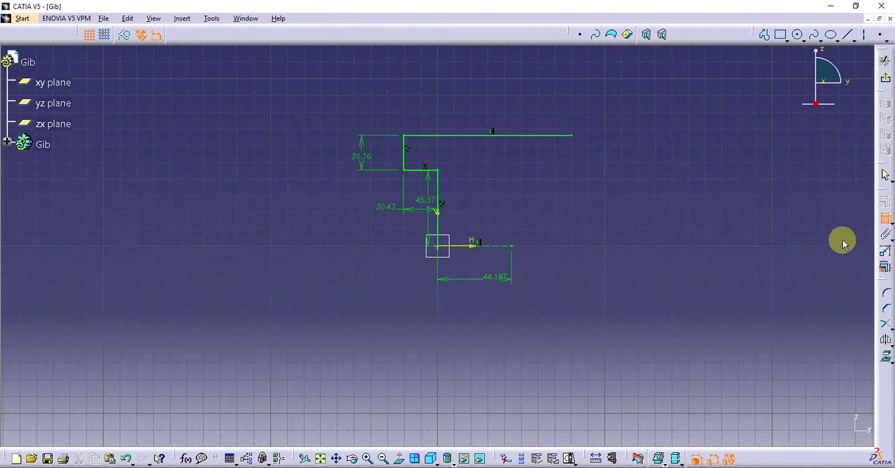
{"action": "left_click", "coordinate": [884, 219]}
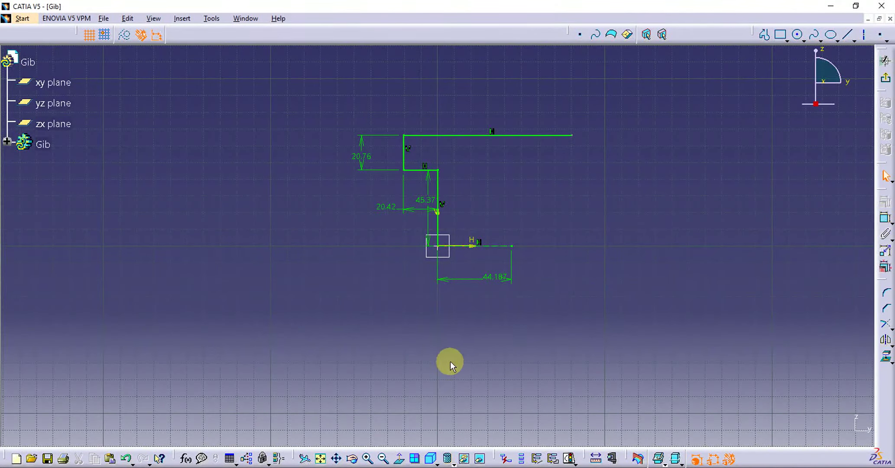
{"action": "left_click", "coordinate": [220, 467]}
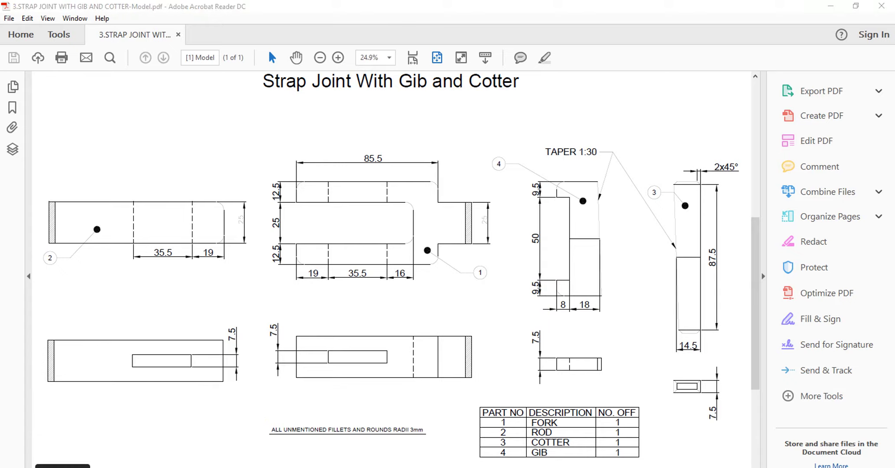
- Change the sketch dimensions from 45.37 to 25, 44.187 to 18 and 20.42 to 8
{"action": "left_click", "coordinate": [154, 466]}
{"action": "double_click", "coordinate": [434, 200]}
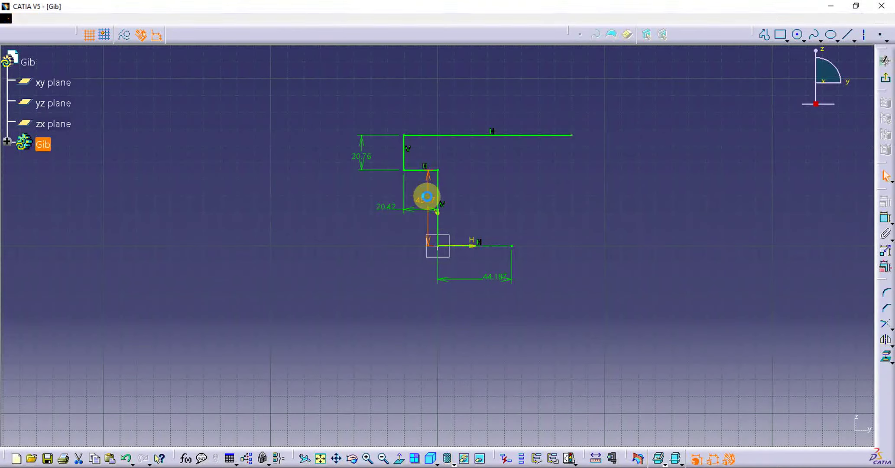
{"action": "type", "text": "25mm"}
{"action": "key", "text": "Return"}
{"action": "double_click", "coordinate": [491, 271]}
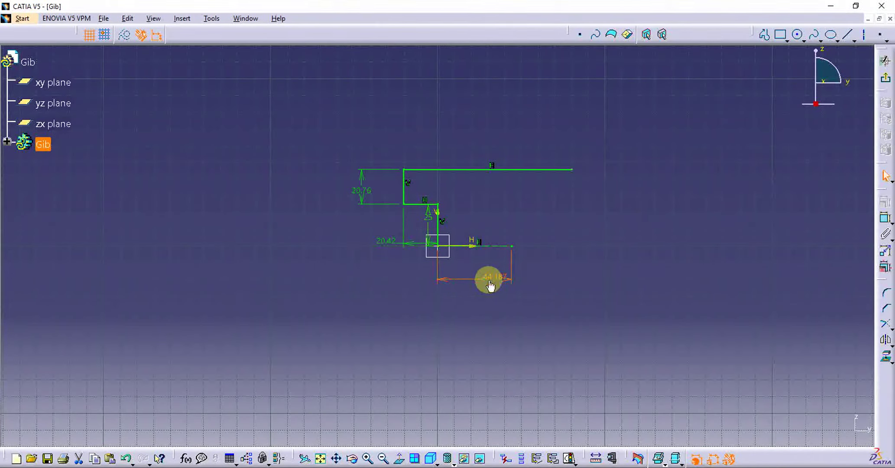
{"action": "type", "text": "18mm"}
{"action": "key", "text": "Return"}
{"action": "double_click", "coordinate": [412, 245]}
{"action": "type", "text": "8mm"}
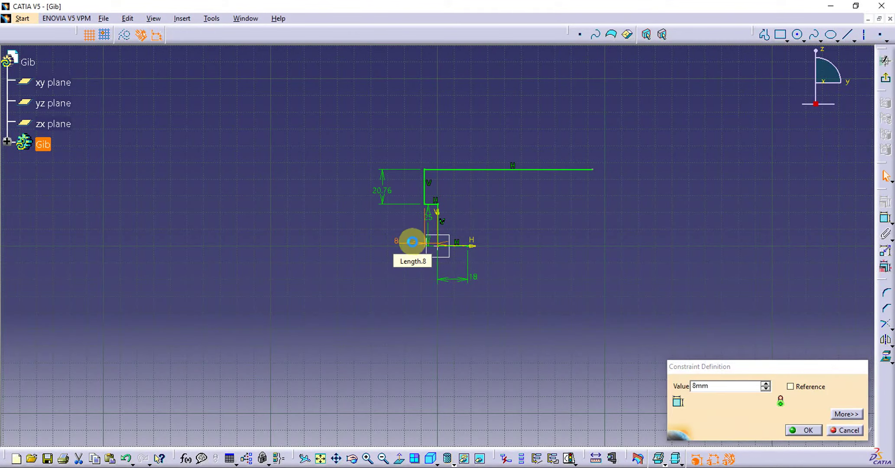
{"action": "key", "text": "Return"}
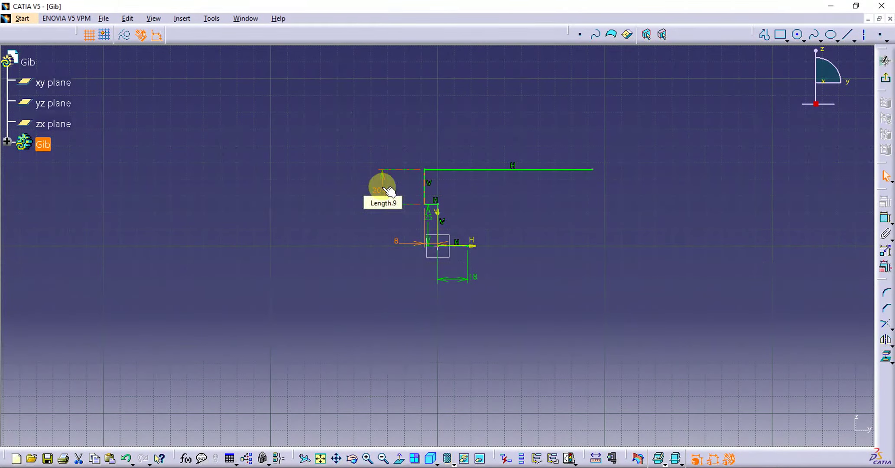
- Check the gib drawing, then change the 20.76 dimension to 9.5
{"action": "left_click", "coordinate": [212, 466]}
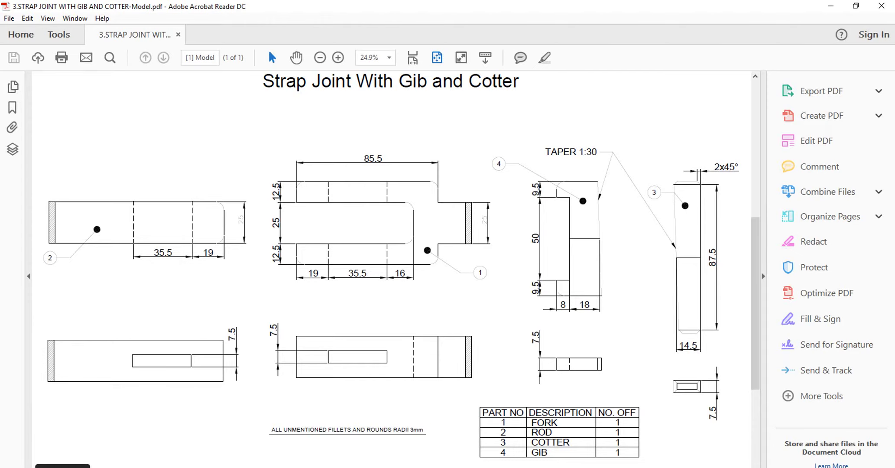
{"action": "left_click", "coordinate": [213, 465]}
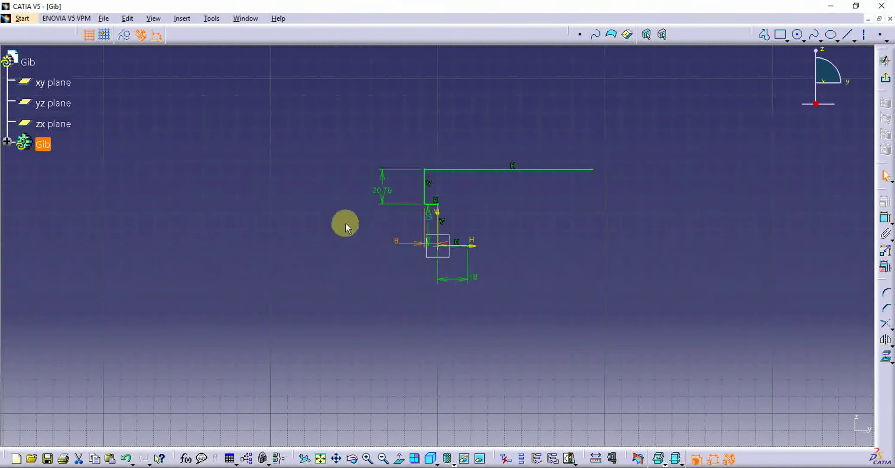
{"action": "double_click", "coordinate": [396, 195]}
{"action": "type", "text": "9.5"}
- Confirm the 9.5 offset, then mirror the three profile lines about the horizontal axis
{"action": "left_click", "coordinate": [801, 430]}
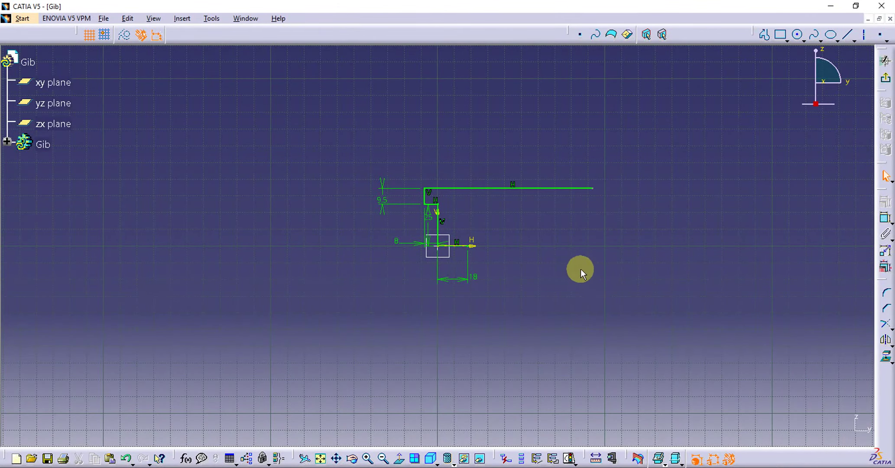
{"action": "middle_click_drag", "start_coordinate": [505, 231], "coordinate": [517, 169], "text": "ctrl"}
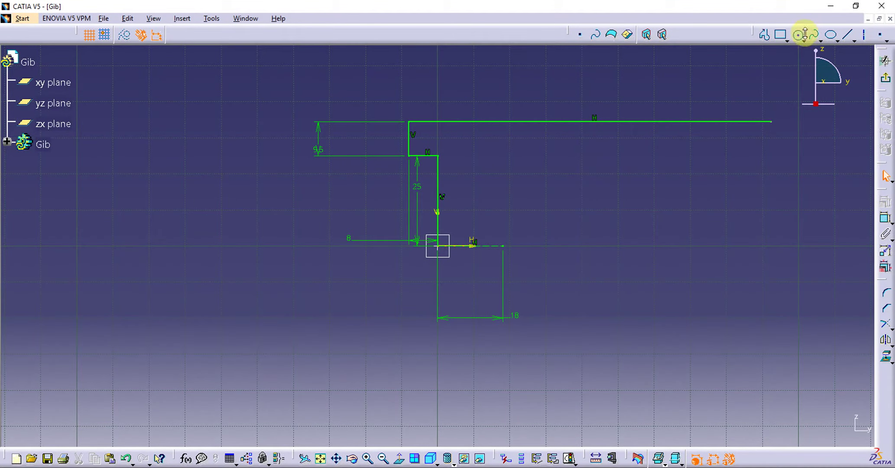
{"action": "left_click", "coordinate": [437, 190]}
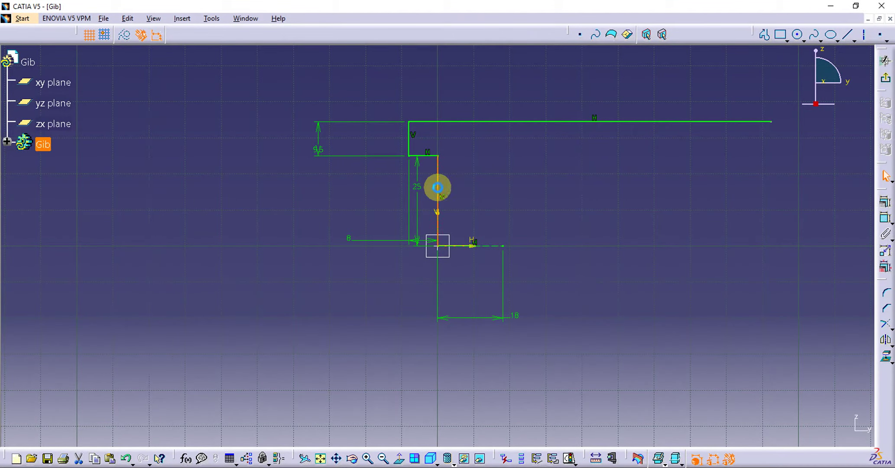
{"action": "left_click", "coordinate": [408, 138], "text": "ctrl"}
{"action": "left_click", "coordinate": [442, 121], "text": "ctrl"}
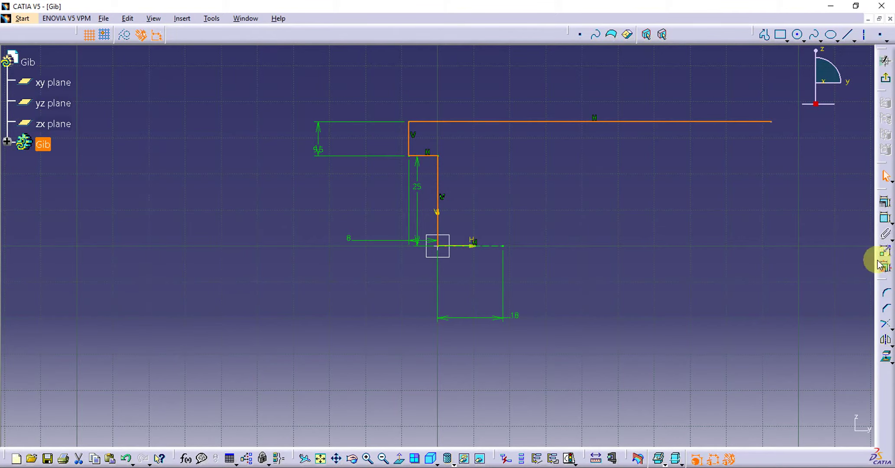
{"action": "left_click", "coordinate": [886, 359]}
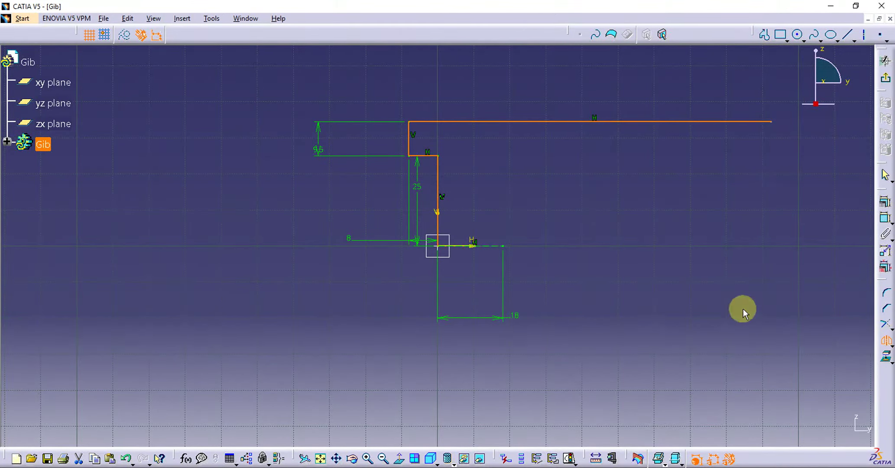
{"action": "left_click", "coordinate": [496, 246]}
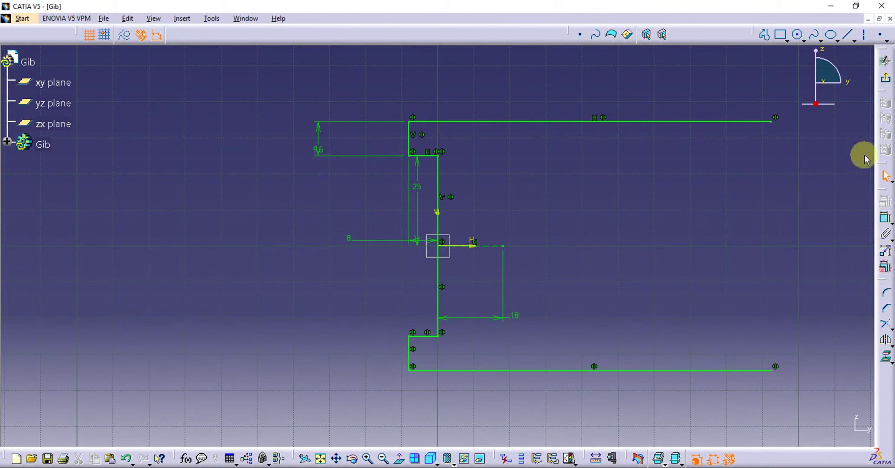
- Draw a slanted taper line from the end of the 18 segment past the top edge
{"action": "left_click", "coordinate": [848, 38]}
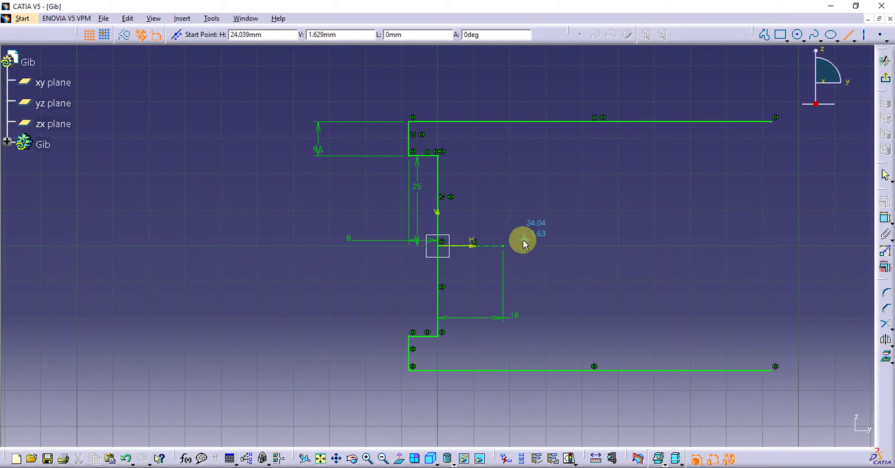
{"action": "left_click", "coordinate": [502, 246]}
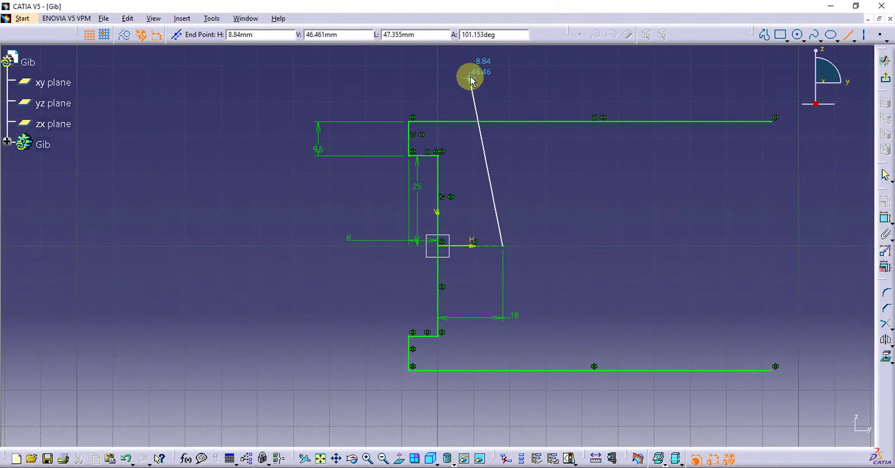
{"action": "left_click", "coordinate": [481, 75]}
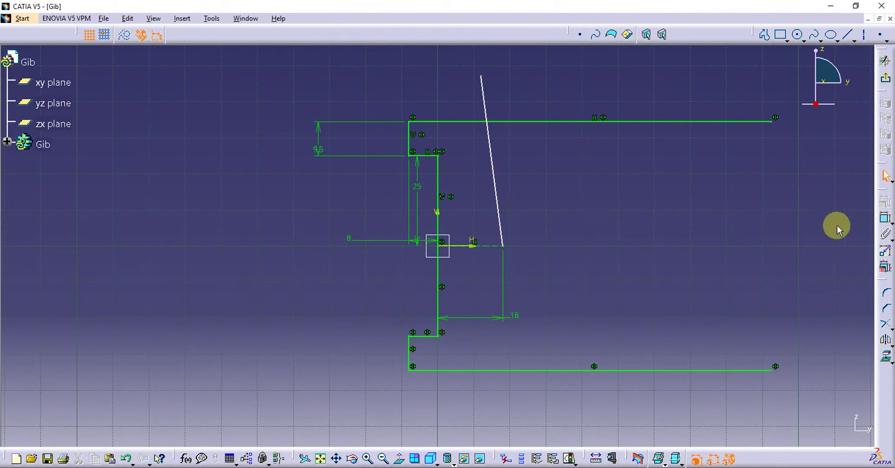
- Constrain the taper line at 82.668° to the horizontal segment, then launch Paint
{"action": "left_click", "coordinate": [885, 220]}
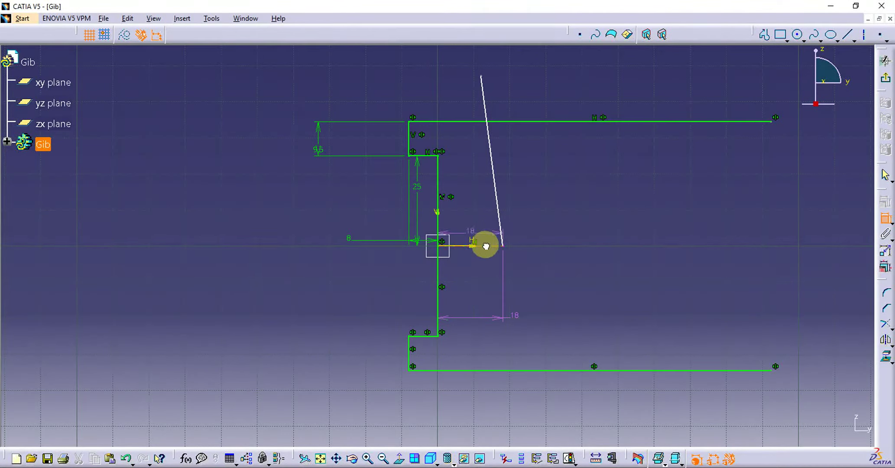
{"action": "left_click", "coordinate": [498, 224]}
{"action": "left_click", "coordinate": [474, 246]}
{"action": "left_click", "coordinate": [480, 222]}
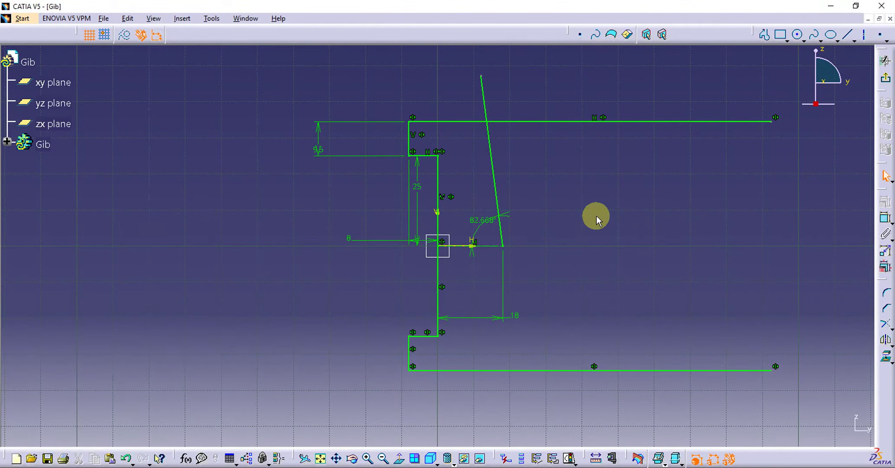
{"action": "key", "text": "super+r"}
{"action": "key", "text": "Escape"}
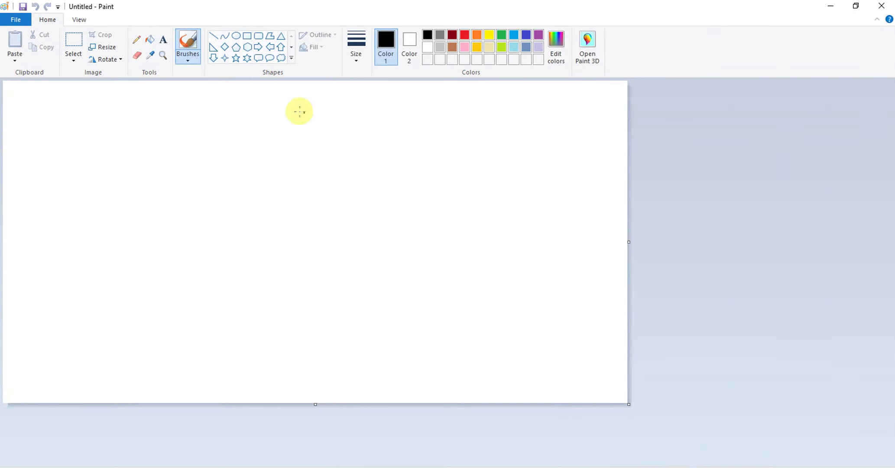
- Draw a large text box across the upper area of the blank Paint canvas
{"action": "left_click", "coordinate": [163, 39]}
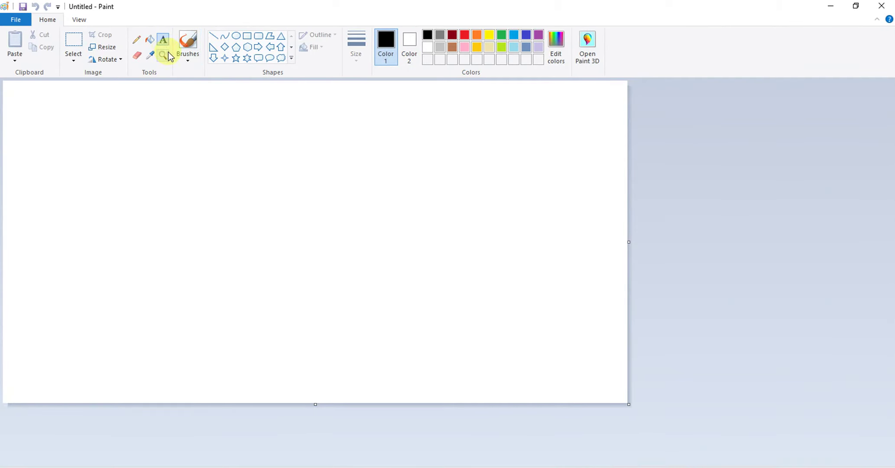
{"action": "left_click_drag", "start_coordinate": [89, 118], "coordinate": [513, 350]}
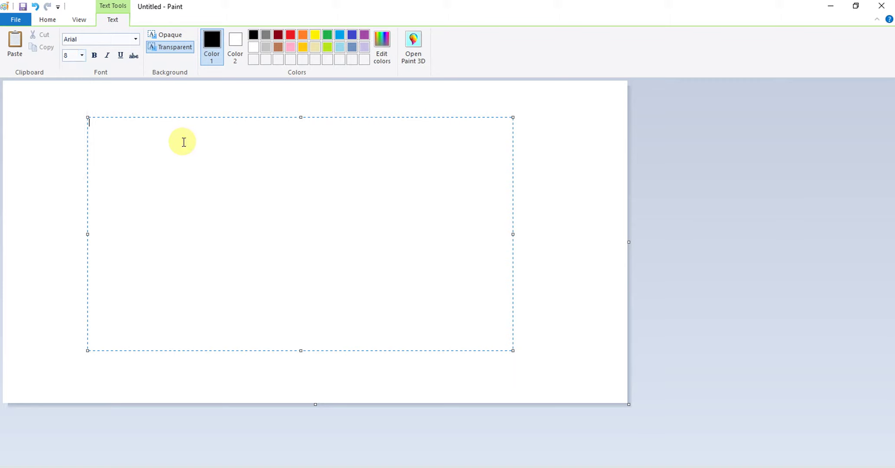
- Set the font size to 72 and type 'Taper 1:30' on the first line
{"action": "left_click", "coordinate": [81, 55]}
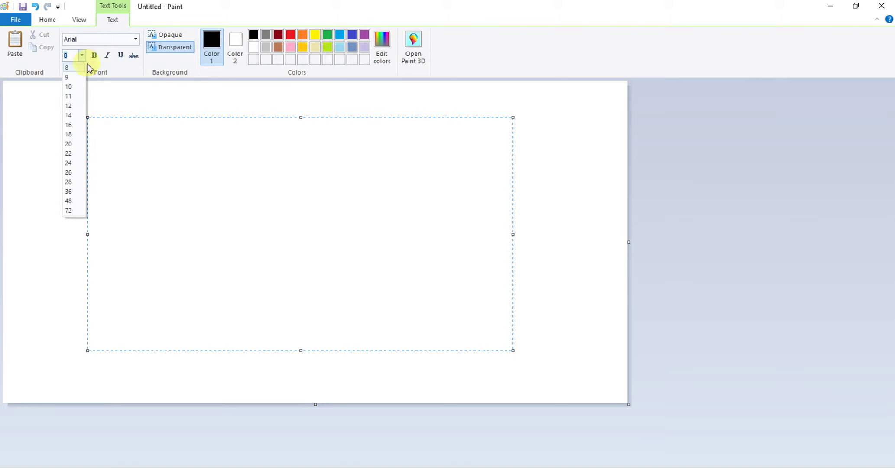
{"action": "left_click", "coordinate": [80, 208]}
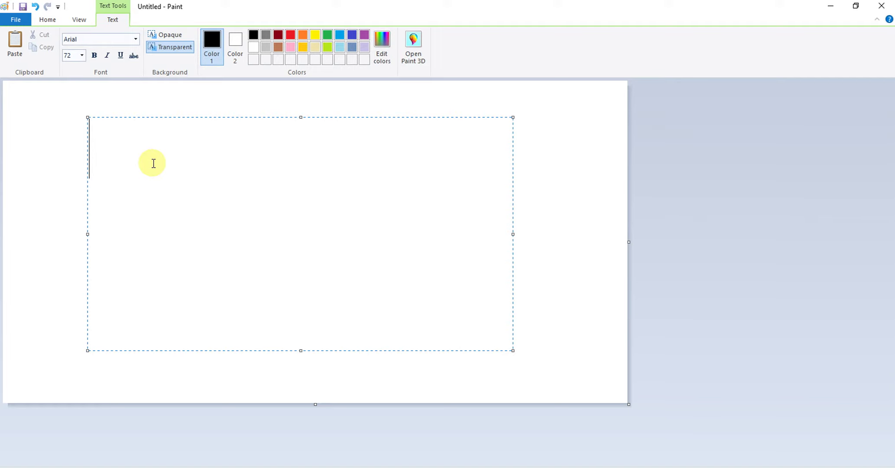
{"action": "type", "text": "Tape"}
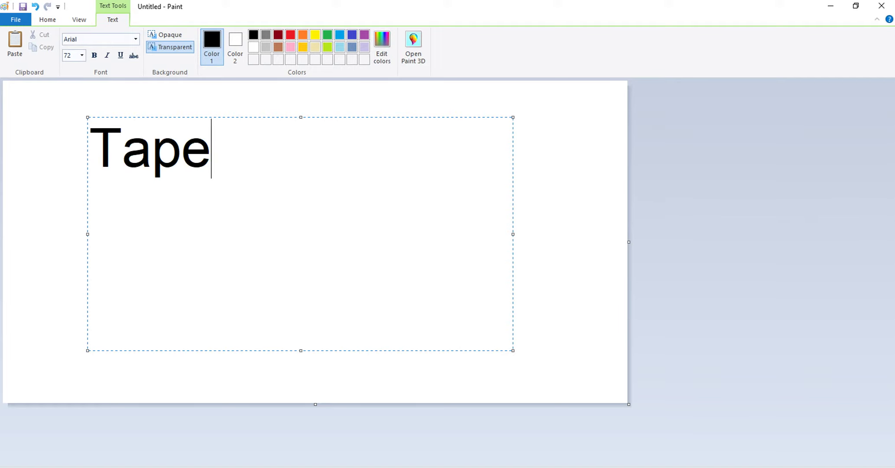
{"action": "type", "text": "r "}
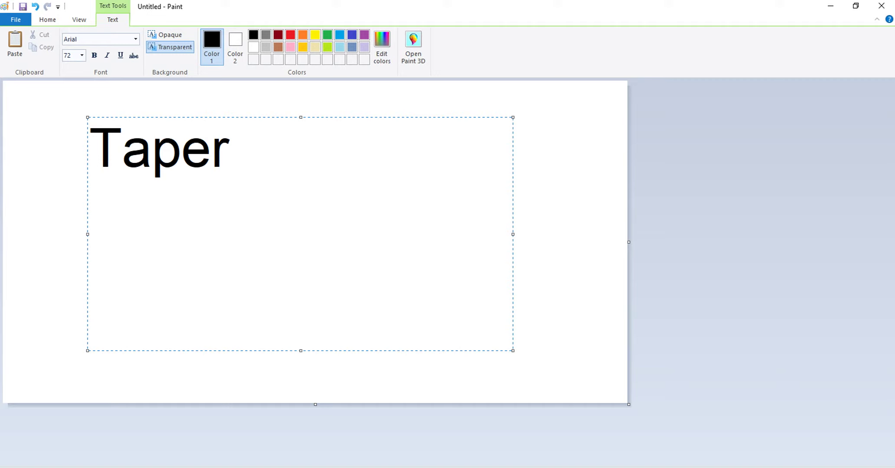
{"action": "type", "text": "1:"}
{"action": "type", "text": "30"}
{"action": "key", "text": "Return"}
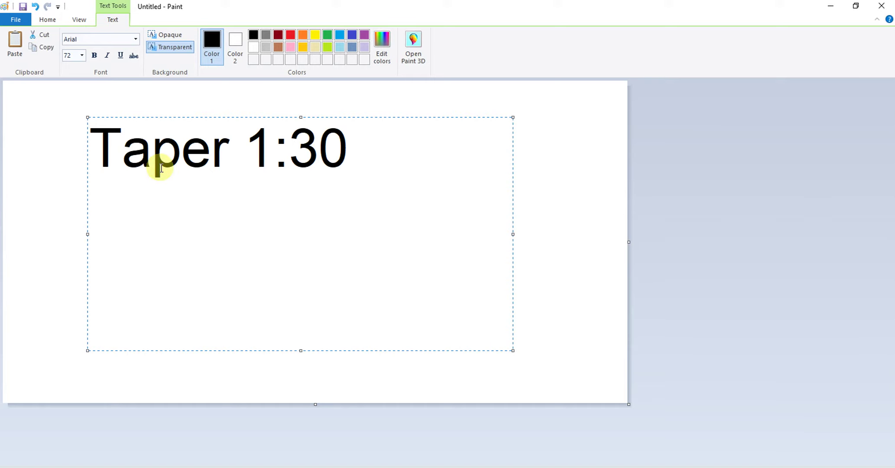
- Add the lines '1/30x180/3.14' and '.033x' to work out the taper angle
{"action": "type", "text": "1/30"}
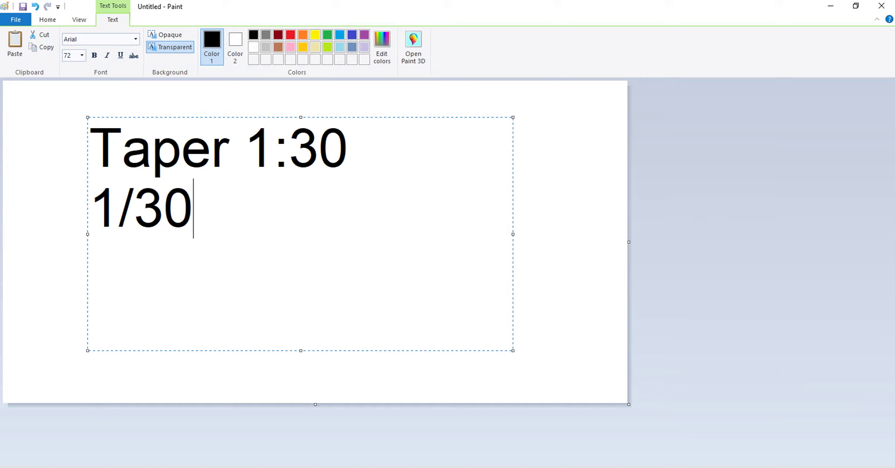
{"action": "type", "text": "x"}
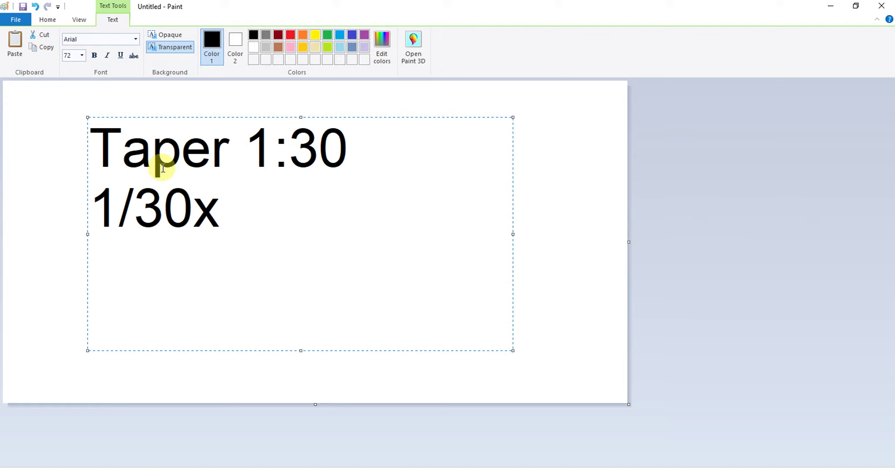
{"action": "type", "text": "180"}
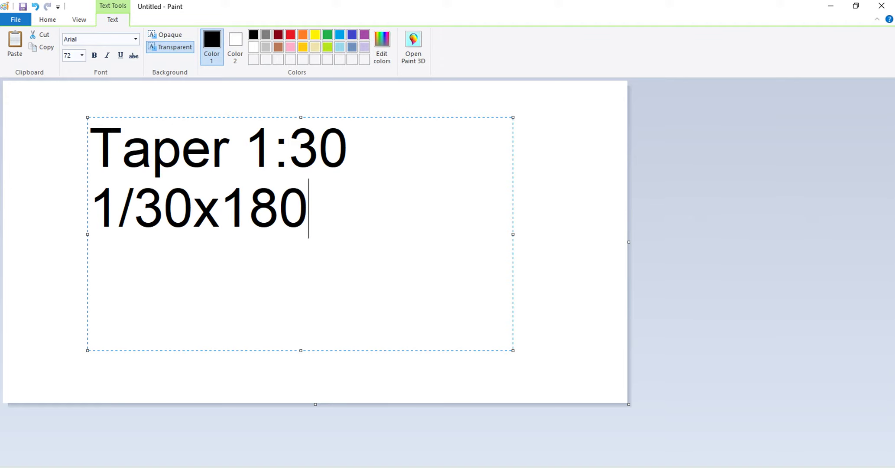
{"action": "type", "text": "/"}
{"action": "type", "text": "3."}
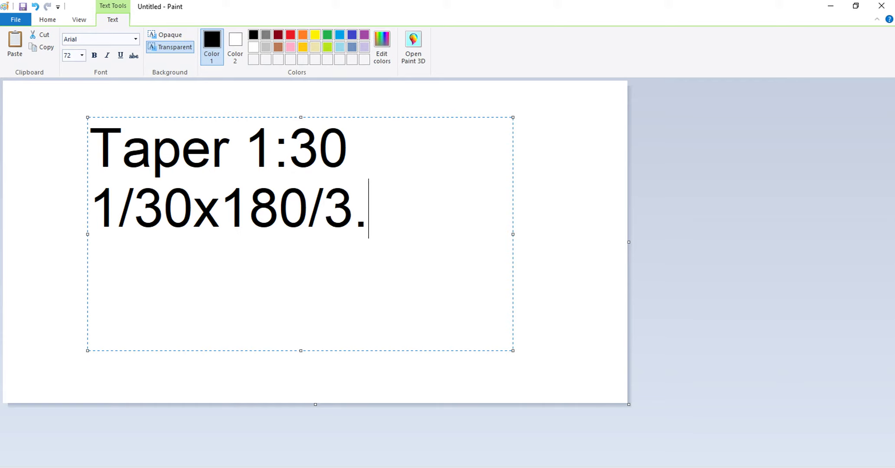
{"action": "type", "text": "14"}
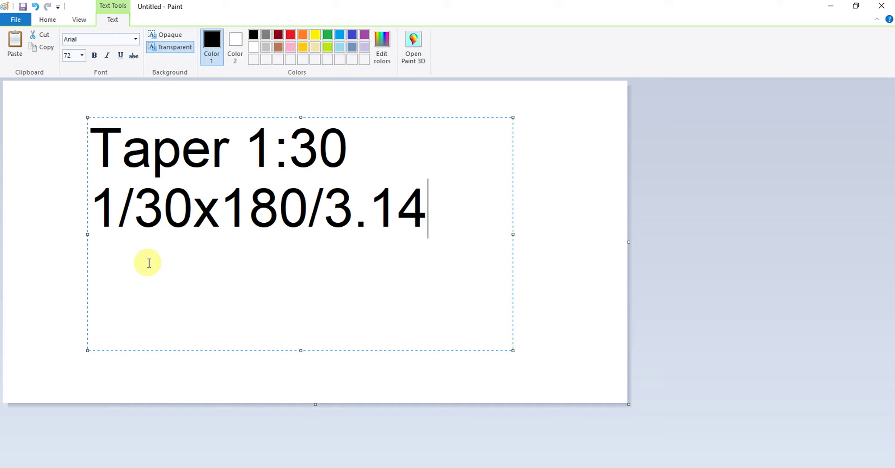
{"action": "key", "text": "Return"}
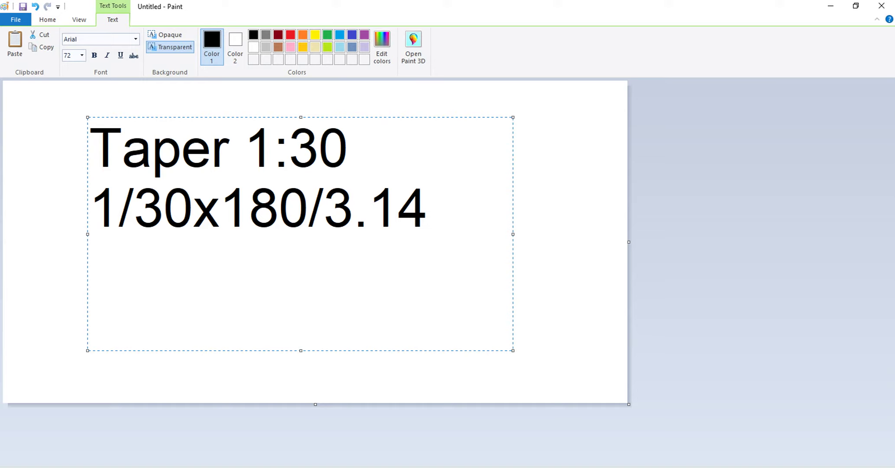
{"action": "left_click", "coordinate": [124, 280]}
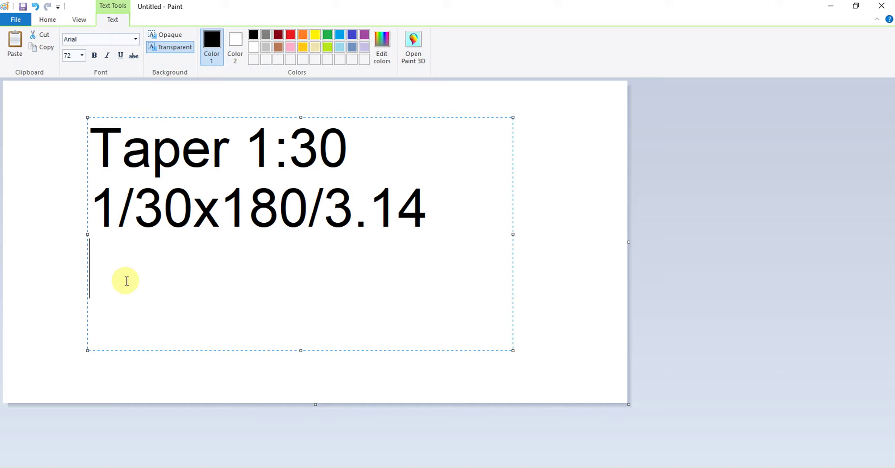
{"action": "type", "text": ".0"}
{"action": "type", "text": "33"}
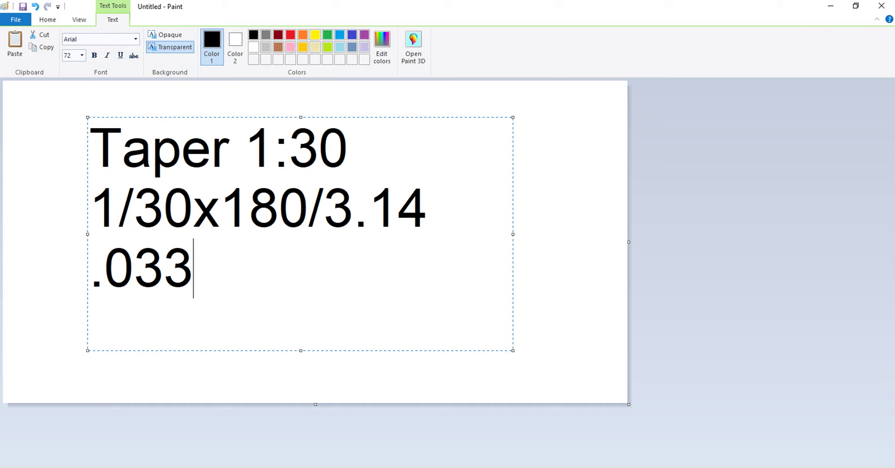
{"action": "type", "text": "x"}
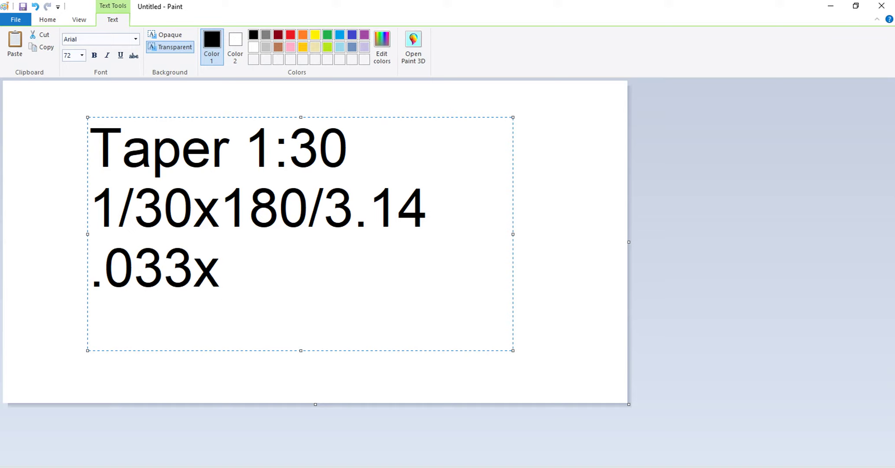
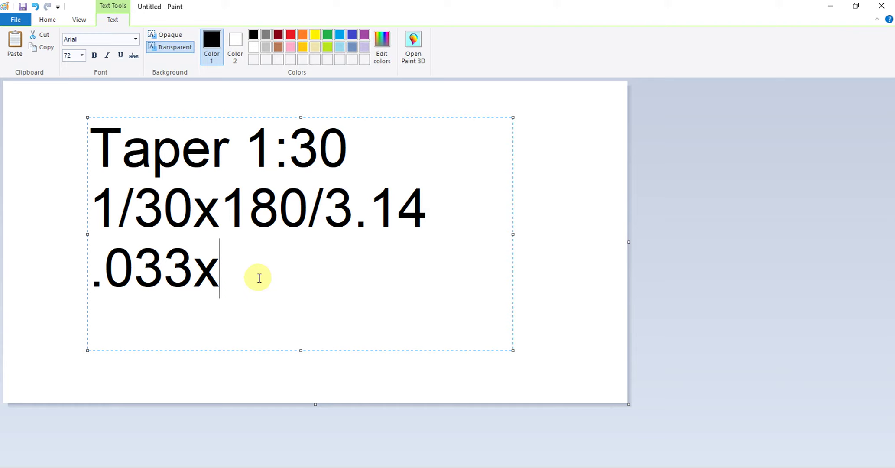
- Extend the Paint taper calculation to .033x57.14, with the result 1.91 on the next line
{"action": "type", "text": "57"}
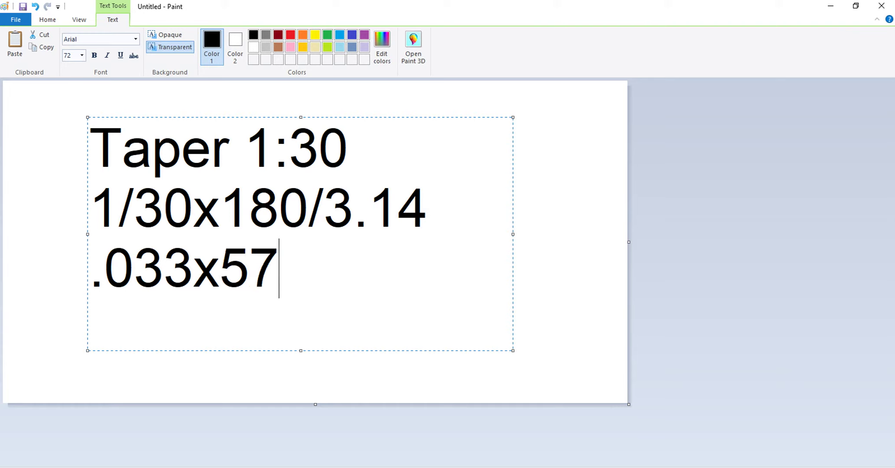
{"action": "type", "text": "."}
{"action": "type", "text": "14"}
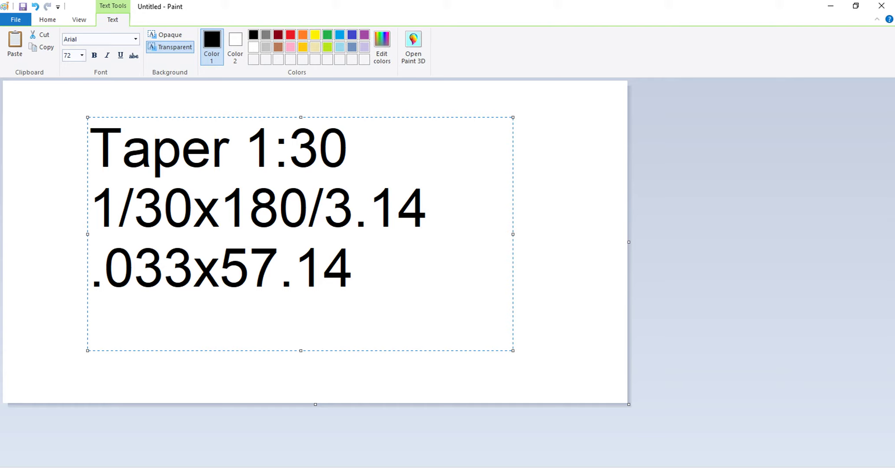
{"action": "type", "text": "1.91"}
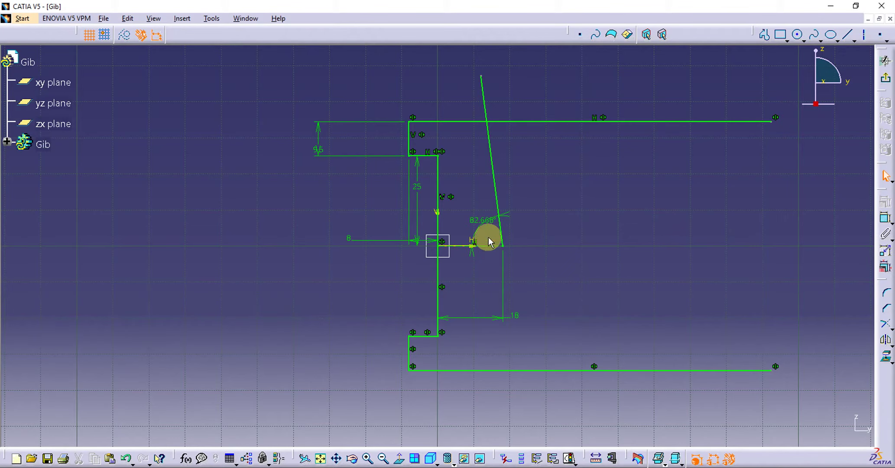
- Change the Gib sketch's slanted side angle to 90-1.91 (88.09°)
{"action": "double_click", "coordinate": [477, 221]}
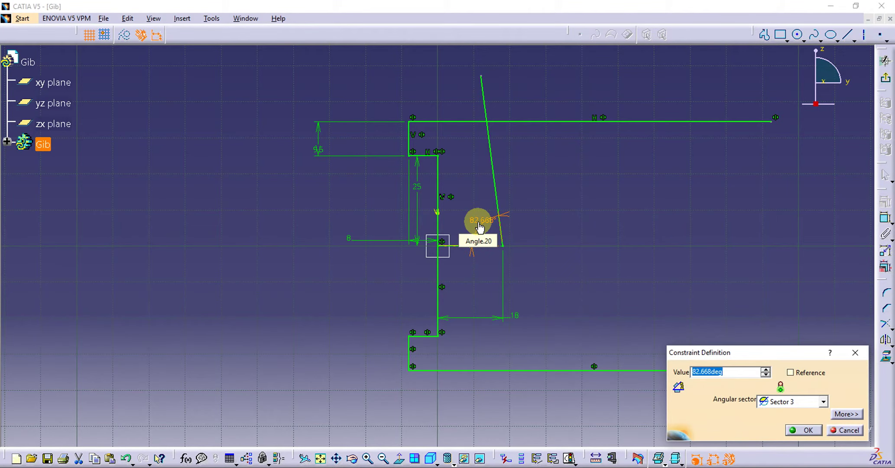
{"action": "type", "text": "90-1.91"}
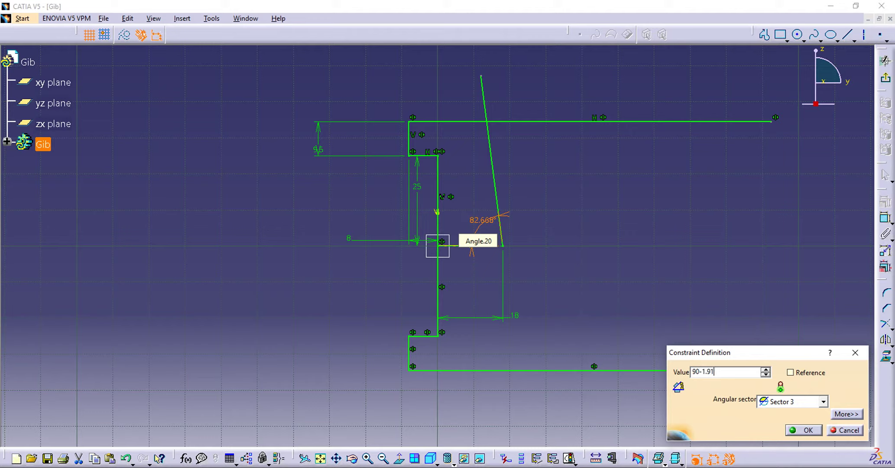
{"action": "key", "text": "Return"}
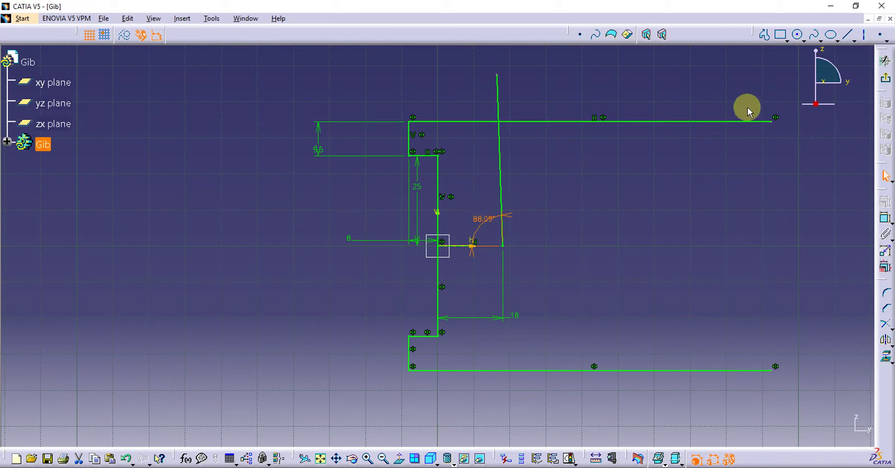
- Trim the top and bottom corners into a closed Gib outline and exit the sketch
{"action": "left_click", "coordinate": [886, 324]}
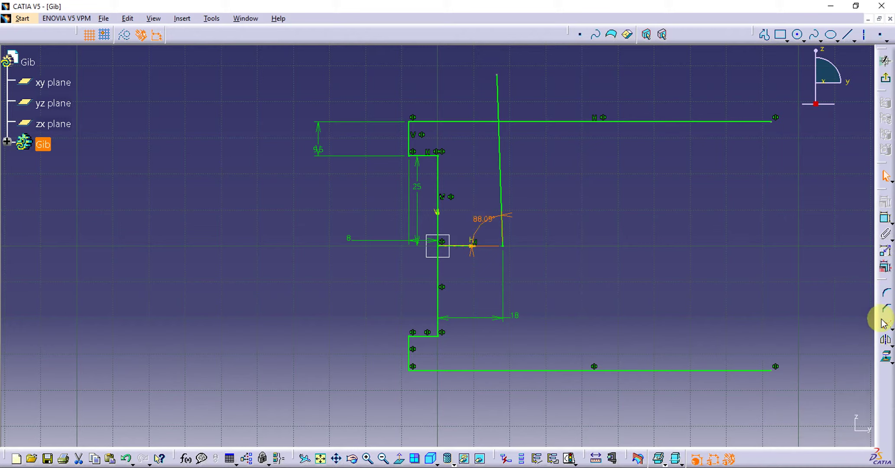
{"action": "left_click", "coordinate": [476, 122]}
{"action": "left_click", "coordinate": [499, 138]}
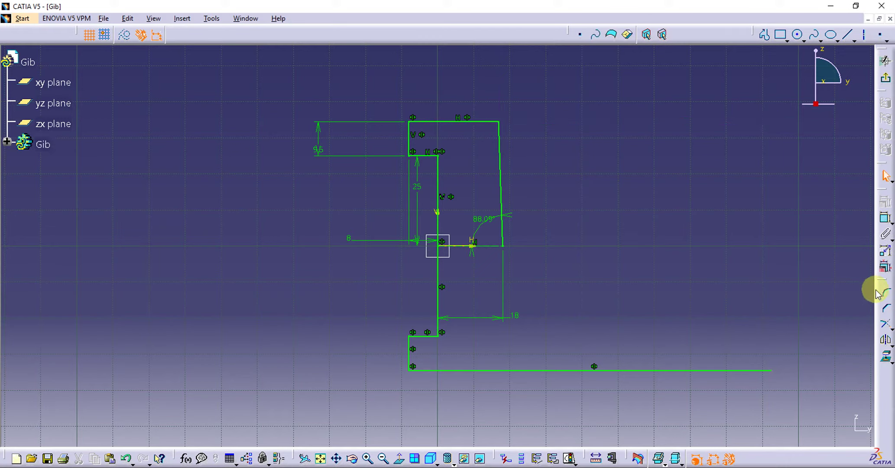
{"action": "left_click", "coordinate": [886, 324]}
{"action": "left_click", "coordinate": [501, 202]}
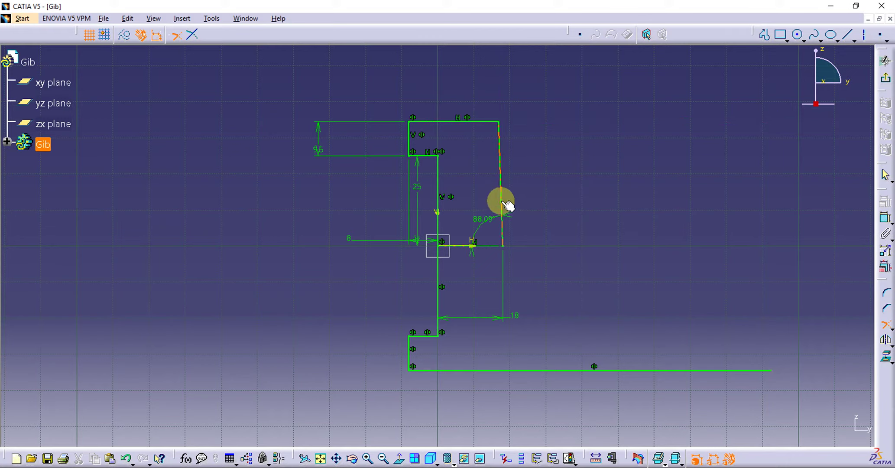
{"action": "left_click", "coordinate": [482, 369]}
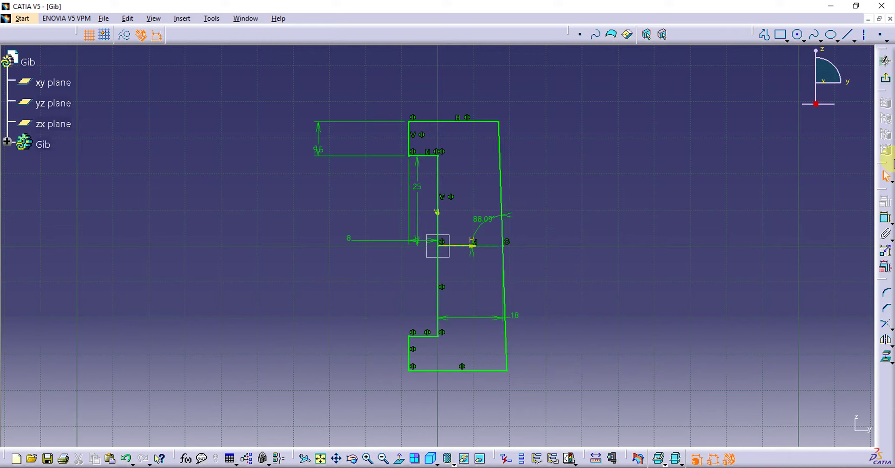
{"action": "left_click", "coordinate": [886, 78]}
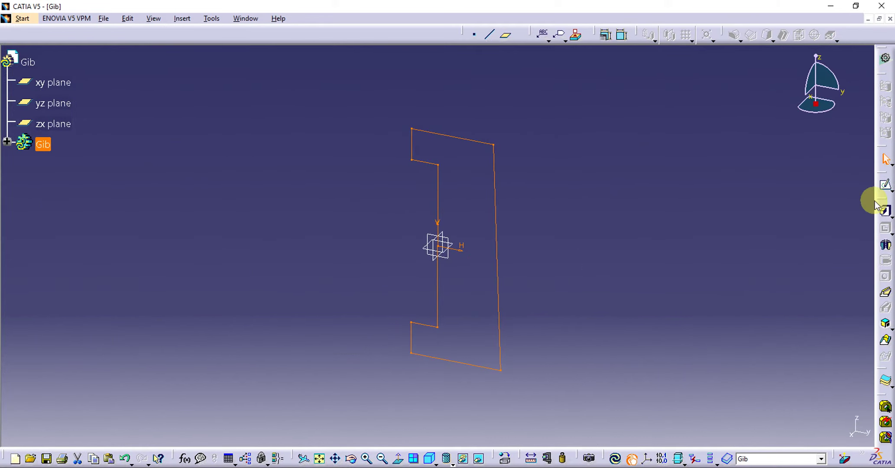
- Pad the Gib profile 7.5/2 mm with mirrored extent
{"action": "left_click", "coordinate": [885, 211]}
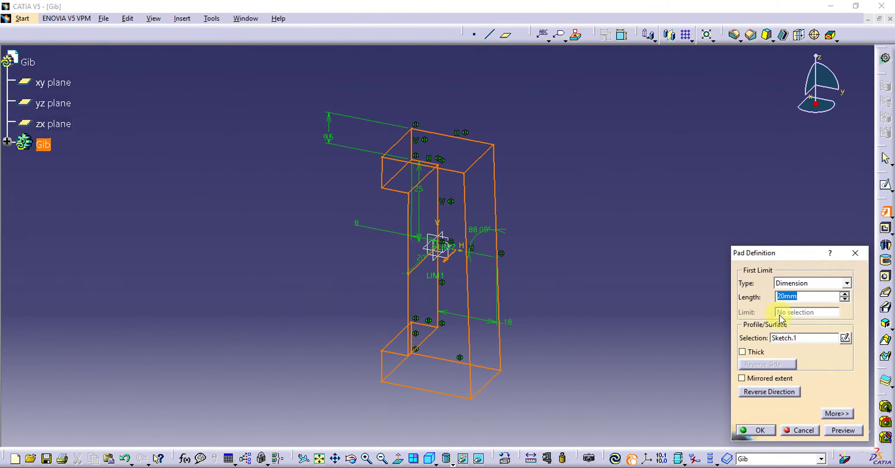
{"action": "type", "text": "7.5/2"}
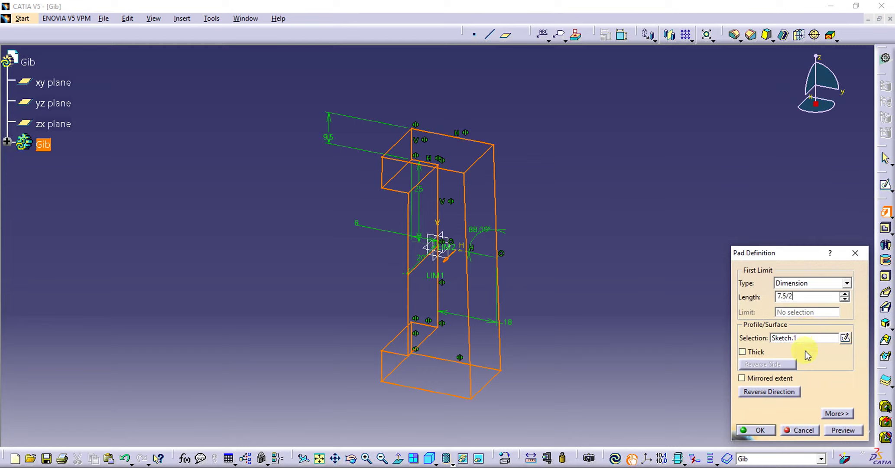
{"action": "left_click", "coordinate": [770, 377]}
{"action": "left_click", "coordinate": [758, 429]}
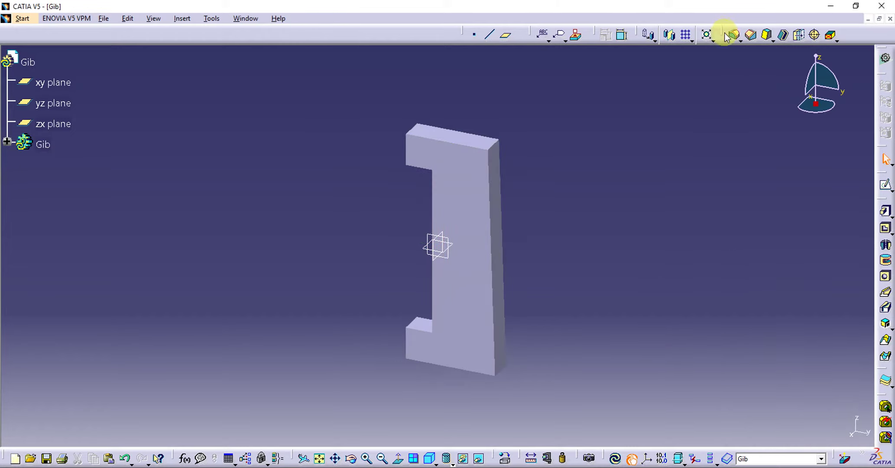
- Fillet the top-left and bottom-left corner edges of the Gib with radius 3 mm
{"action": "left_click", "coordinate": [734, 35]}
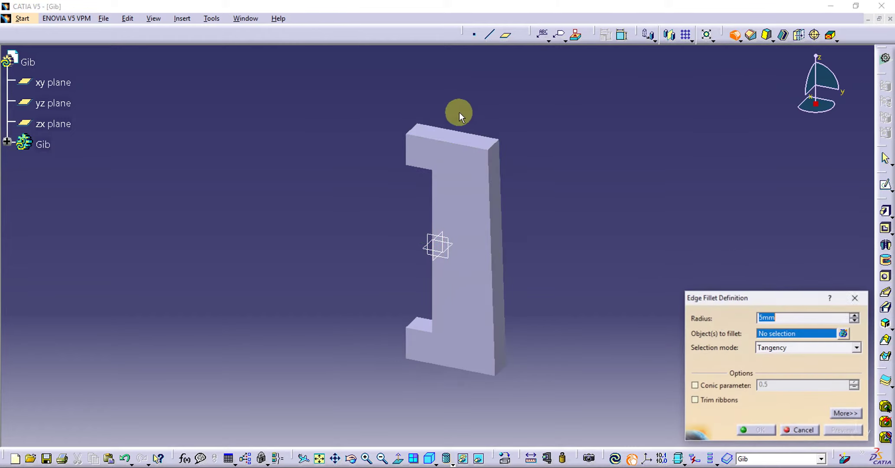
{"action": "left_click", "coordinate": [411, 130]}
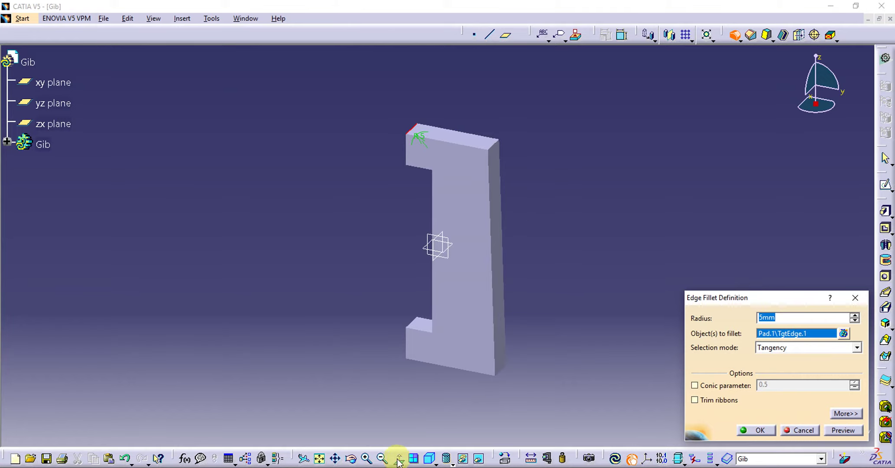
{"action": "left_click", "coordinate": [351, 458]}
{"action": "left_click_drag", "start_coordinate": [341, 412], "coordinate": [395, 379]}
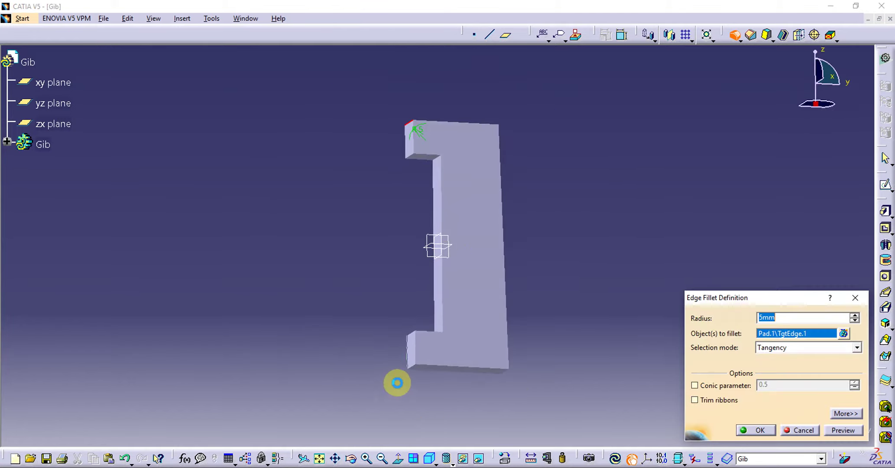
{"action": "left_click", "coordinate": [414, 366]}
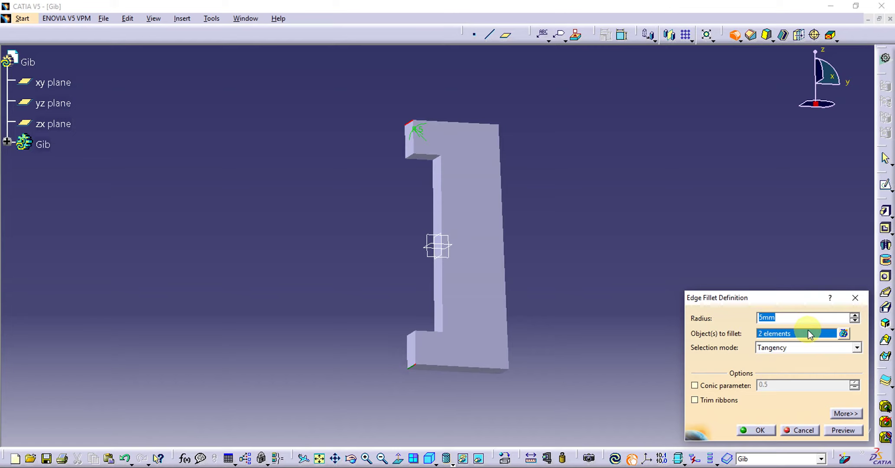
{"action": "type", "text": "3"}
{"action": "left_click", "coordinate": [758, 429]}
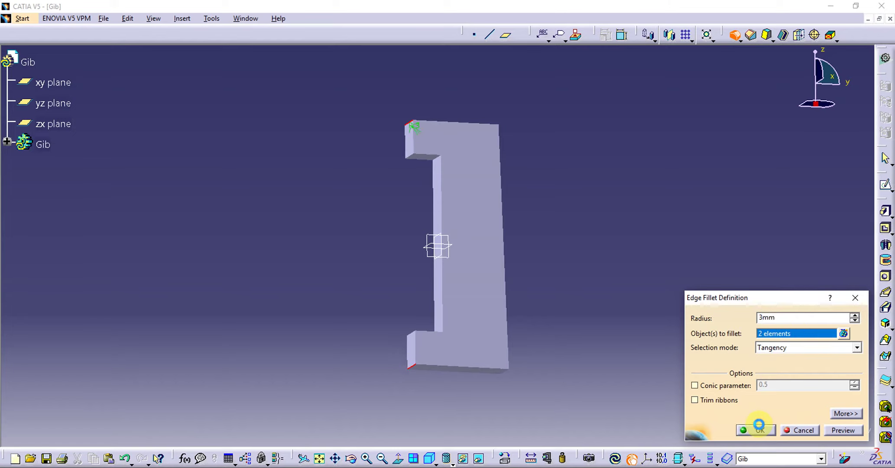
{"action": "left_click", "coordinate": [429, 458]}
{"action": "left_click", "coordinate": [320, 458]}
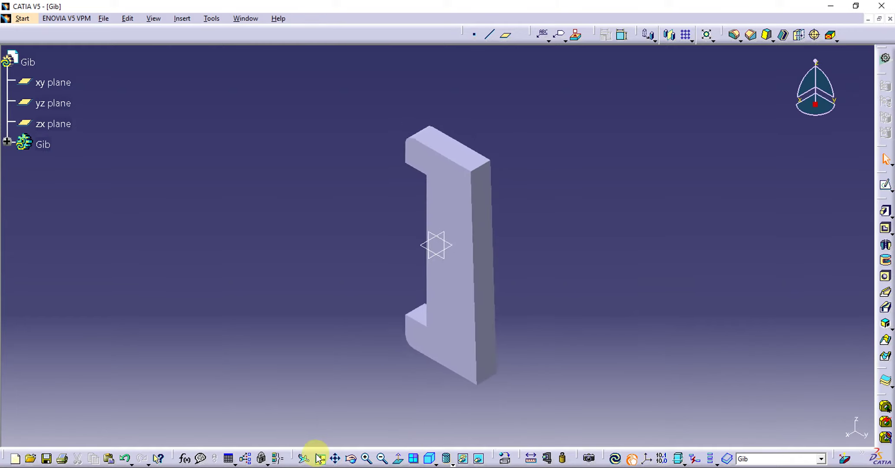
- Apply Beech wood material to the Gib part
{"action": "left_click", "coordinate": [505, 458]}
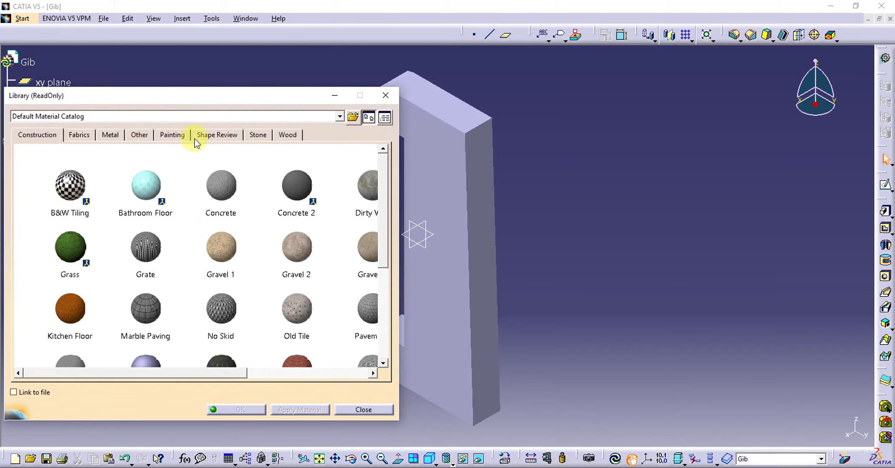
{"action": "left_click", "coordinate": [287, 134]}
{"action": "left_click", "coordinate": [221, 195]}
{"action": "left_click_drag", "start_coordinate": [221, 197], "coordinate": [448, 174]}
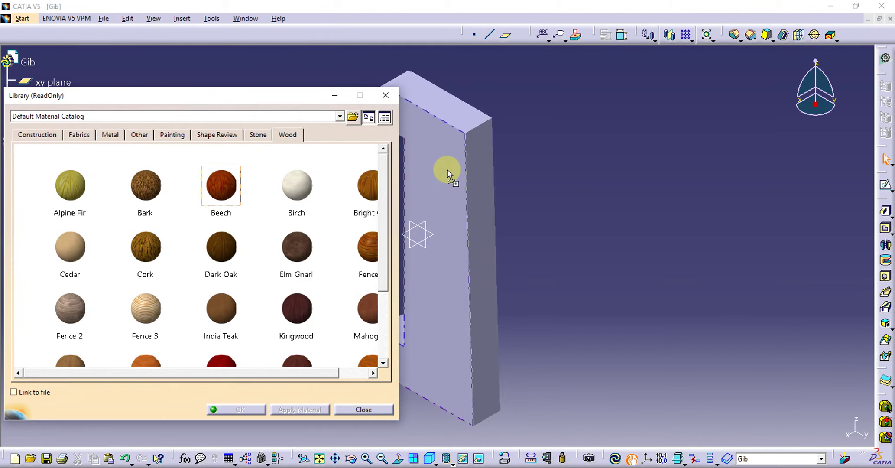
{"action": "left_click_drag", "start_coordinate": [447, 170], "coordinate": [440, 224]}
{"action": "left_click", "coordinate": [512, 244]}
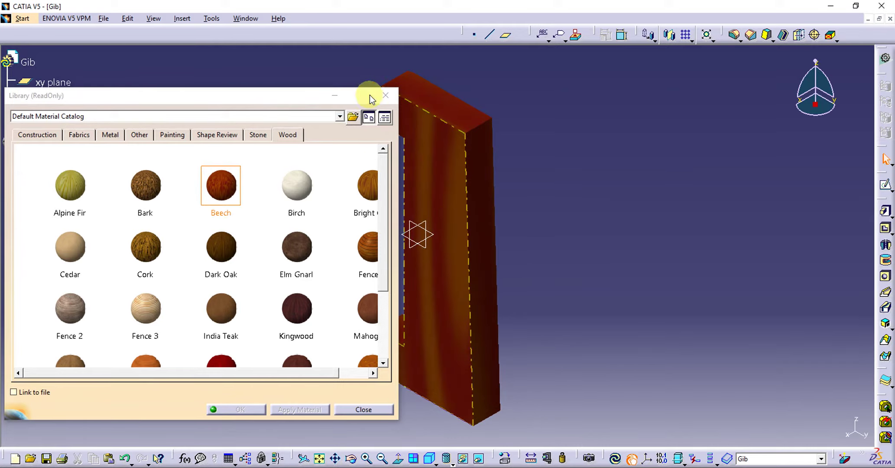
{"action": "left_click", "coordinate": [385, 96]}
- Save the part as Gib.CATPart and close its document
{"action": "left_click", "coordinate": [106, 18]}
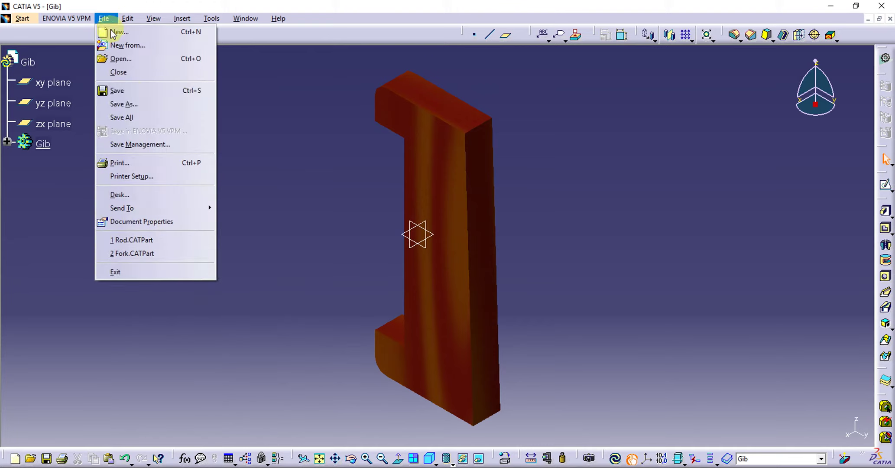
{"action": "left_click", "coordinate": [130, 104]}
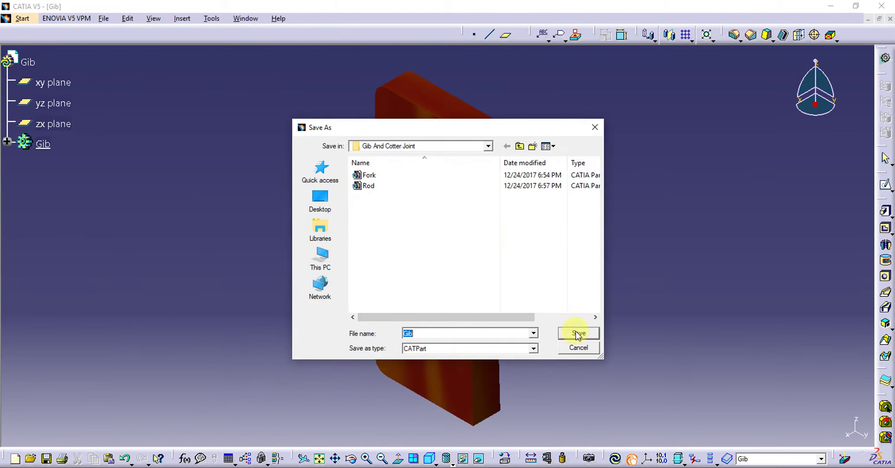
{"action": "left_click", "coordinate": [576, 333]}
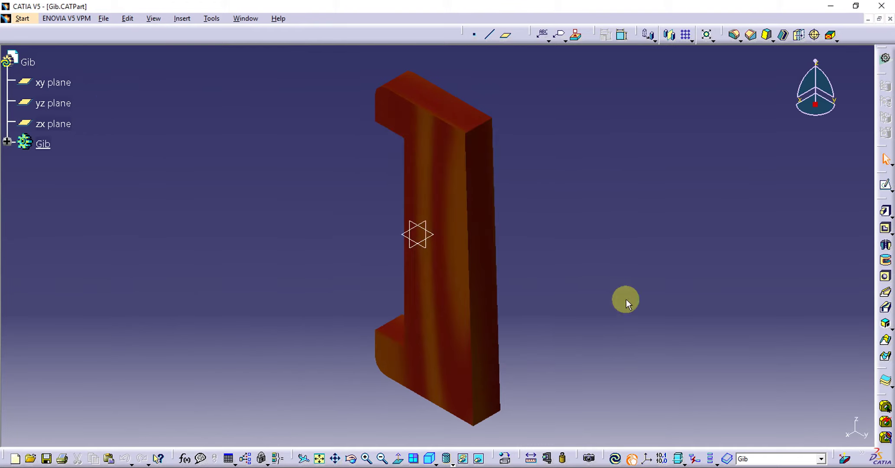
{"action": "left_click", "coordinate": [891, 18]}
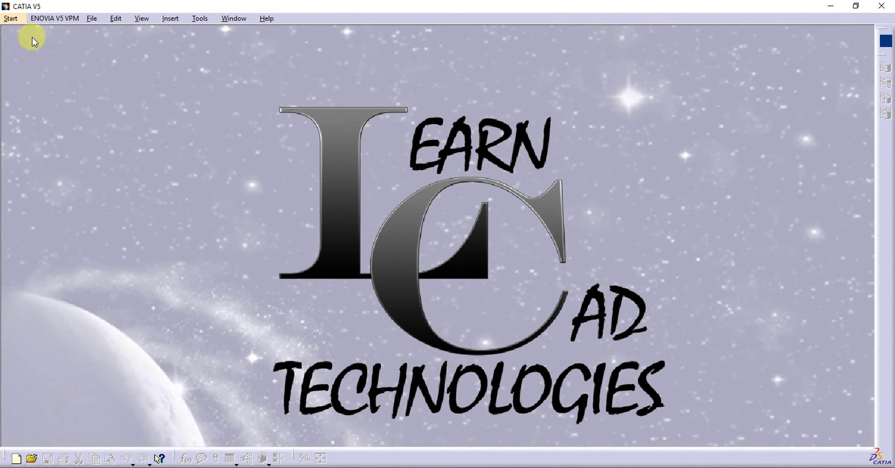
- Create a new Part Design part named Cotter and bring up the reference drawing
{"action": "left_click", "coordinate": [15, 18]}
{"action": "mouse_move", "coordinate": [43, 45]}
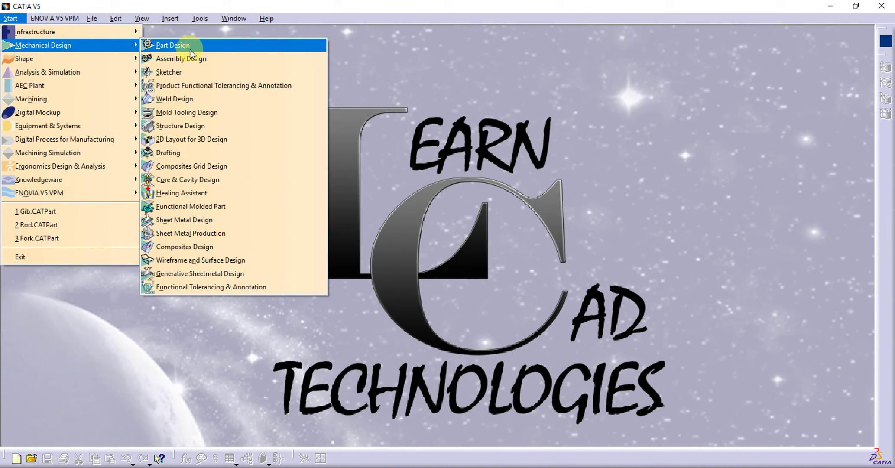
{"action": "left_click", "coordinate": [190, 48]}
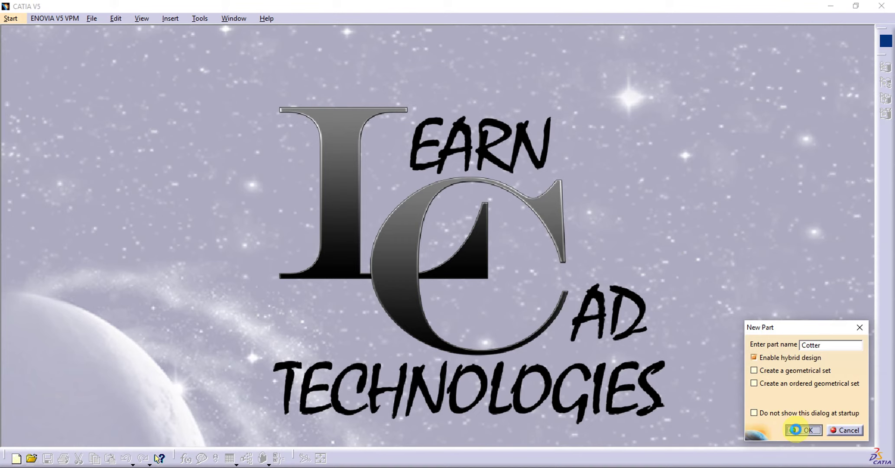
{"action": "left_click", "coordinate": [796, 429]}
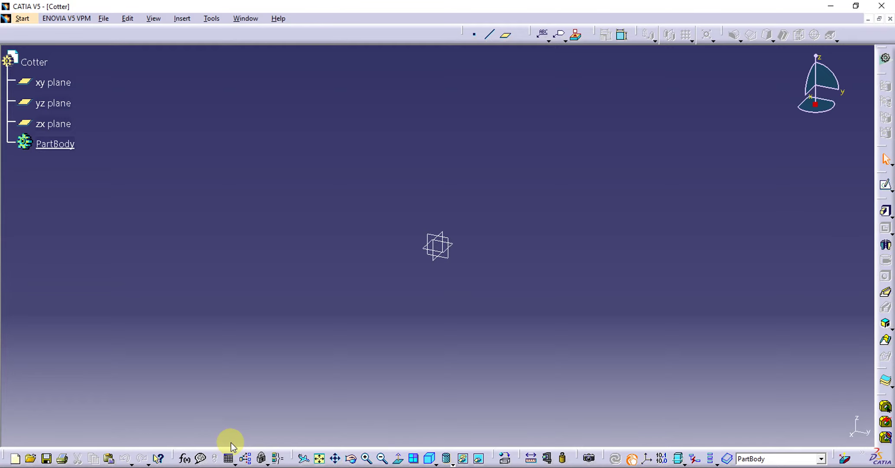
{"action": "key", "text": "alt+Tab"}
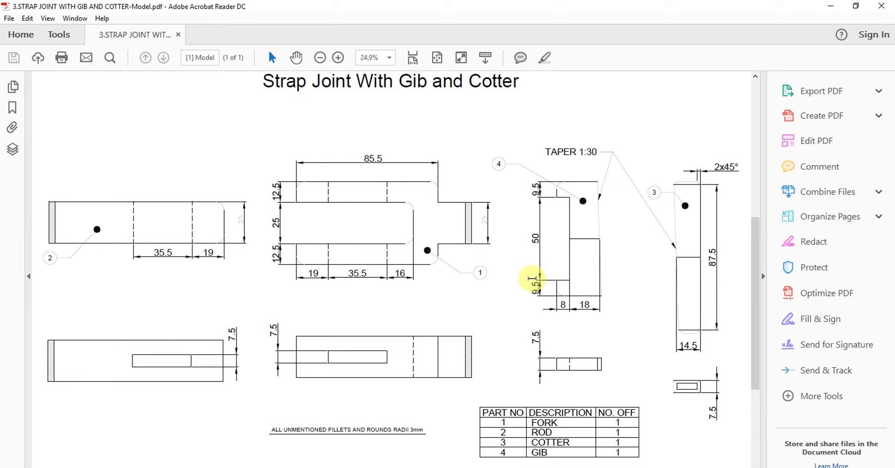
- Return to the Cotter part after checking the 87.5, 14.5 and 7.5 cotter dimensions
{"action": "left_click", "coordinate": [63, 467]}
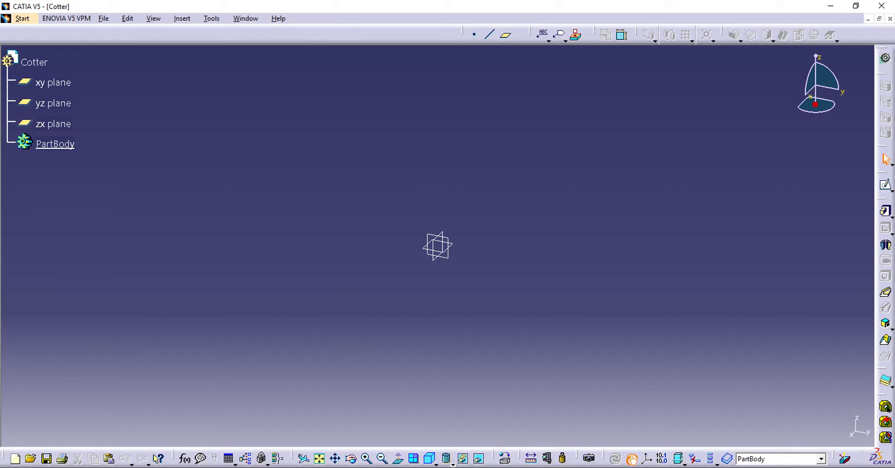
- Start a sketch on the yz plane with a vertical line from the origin and a top horizontal line
{"action": "left_click", "coordinate": [448, 240]}
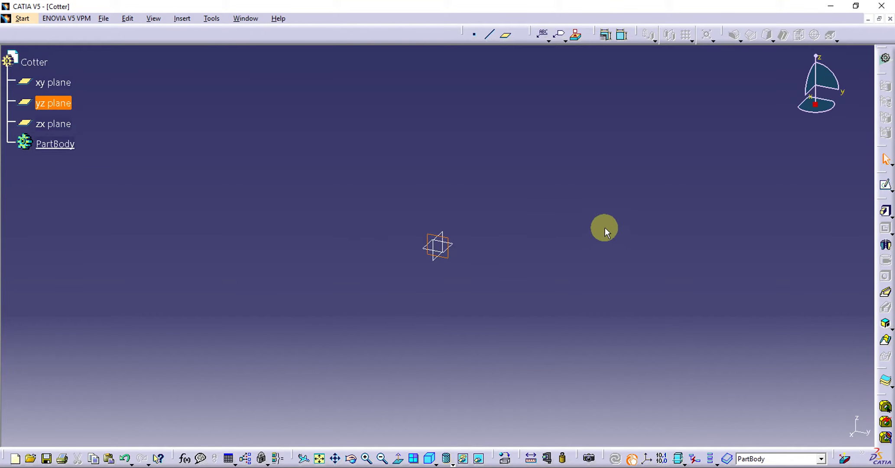
{"action": "left_click", "coordinate": [885, 186]}
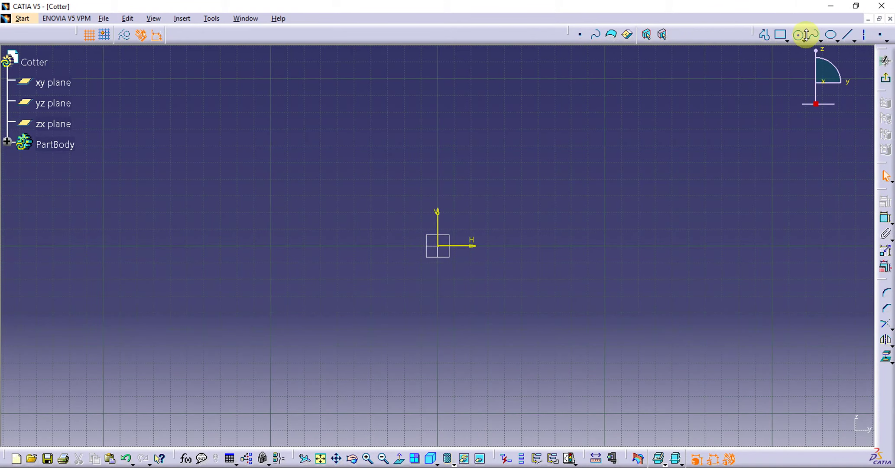
{"action": "left_click", "coordinate": [847, 35]}
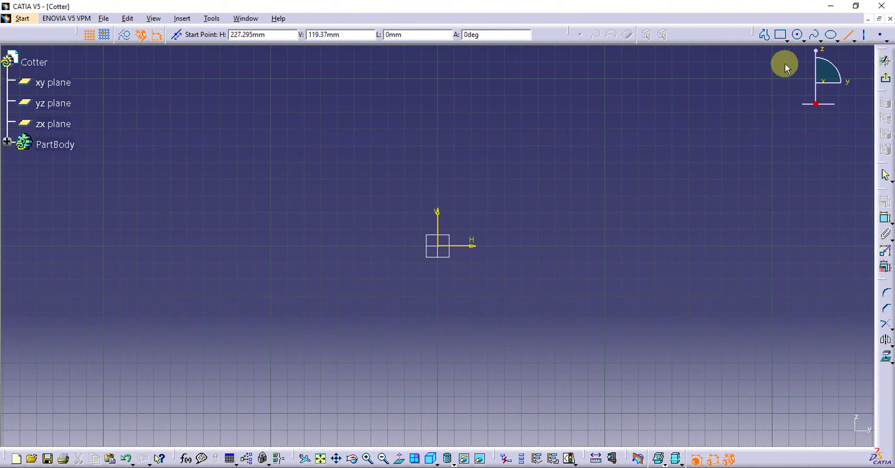
{"action": "left_click", "coordinate": [439, 245]}
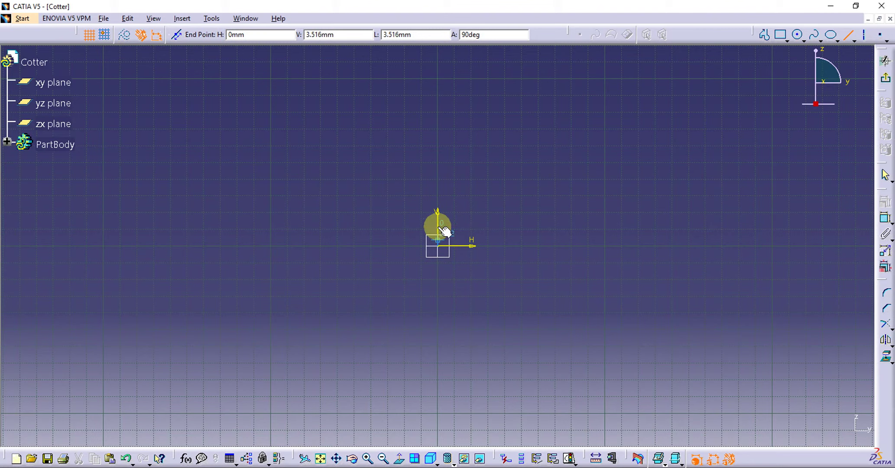
{"action": "left_click", "coordinate": [439, 152]}
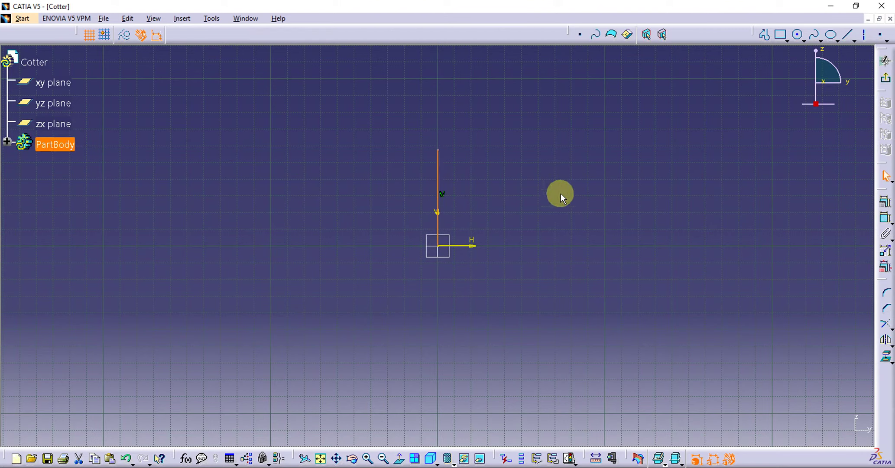
{"action": "left_click", "coordinate": [847, 35]}
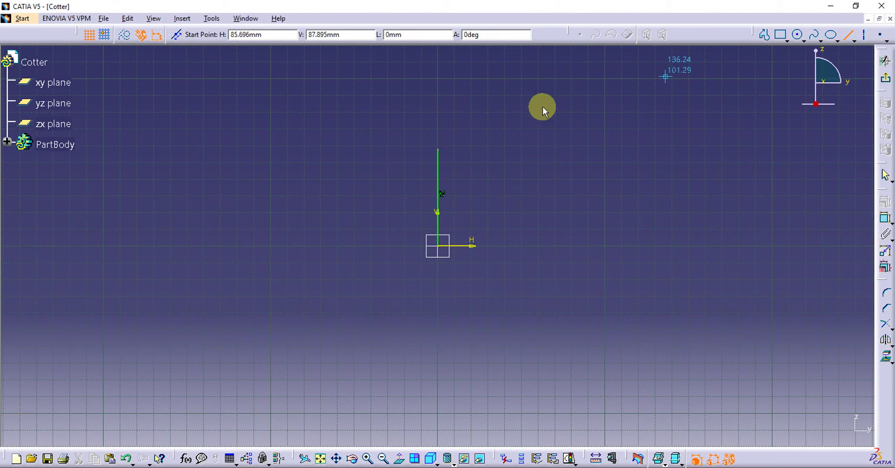
{"action": "left_click", "coordinate": [437, 150]}
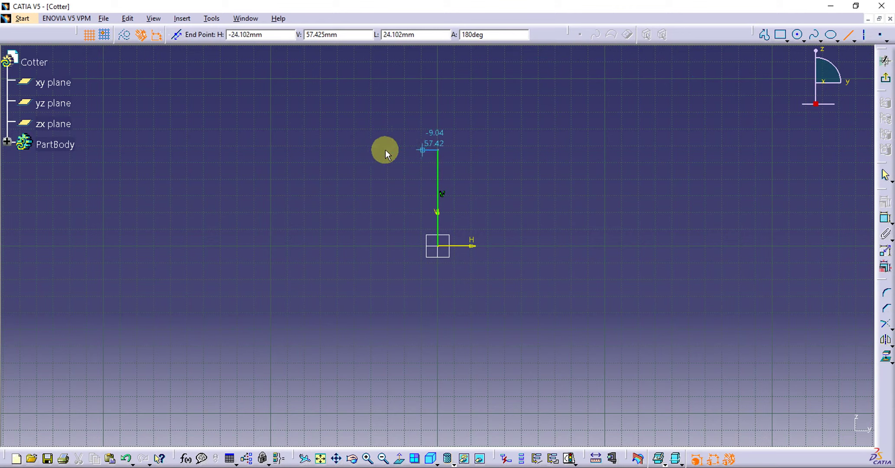
{"action": "left_click", "coordinate": [365, 150]}
- Dimension the vertical line to 87.5/2 (43.75)
{"action": "left_click", "coordinate": [885, 218]}
{"action": "left_click", "coordinate": [440, 174]}
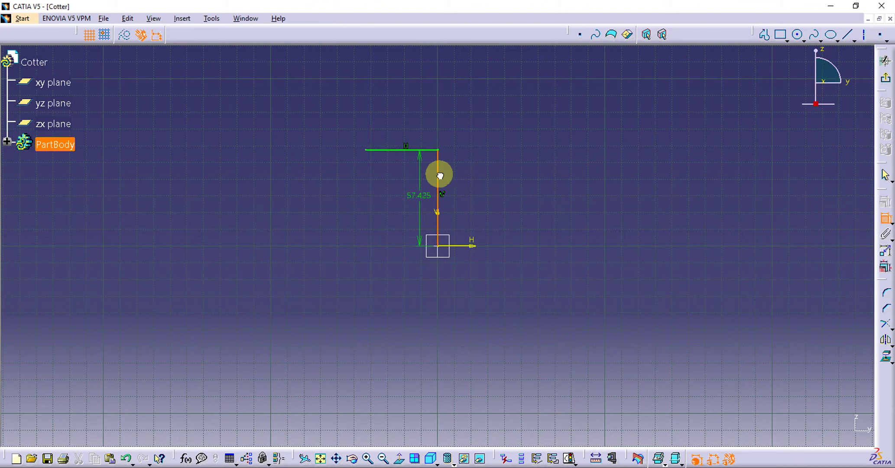
{"action": "left_click", "coordinate": [479, 174]}
{"action": "double_click", "coordinate": [482, 170]}
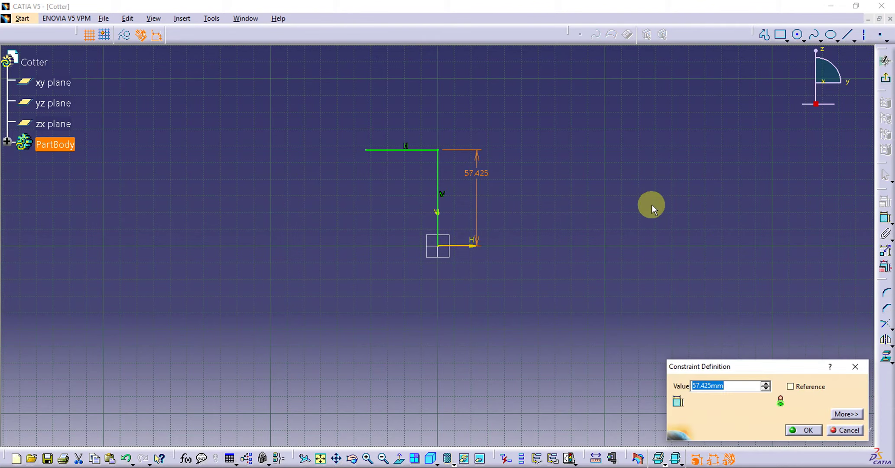
{"action": "type", "text": "87.5/2"}
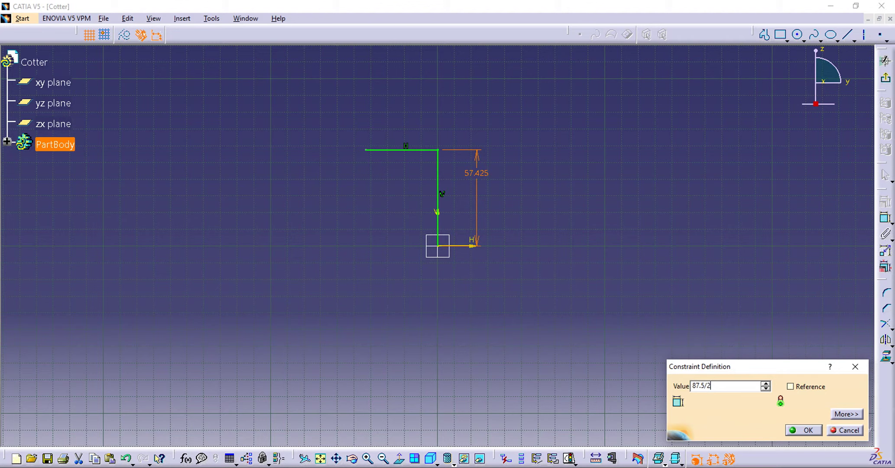
{"action": "key", "text": "Return"}
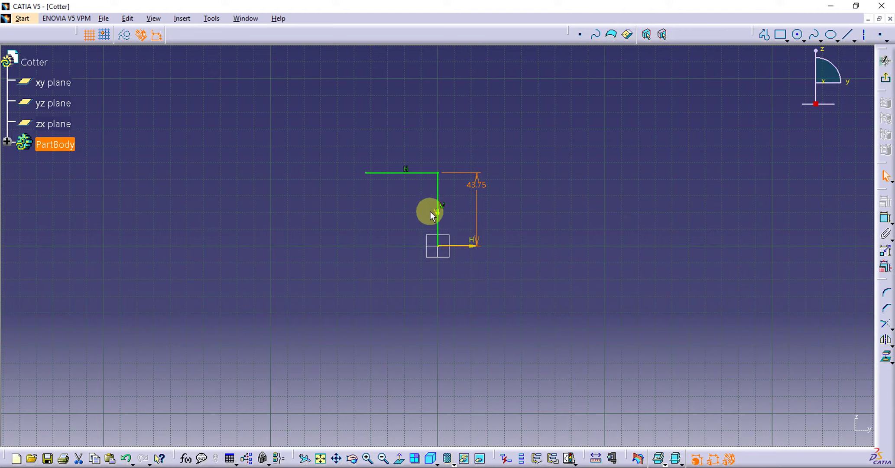
- Mirror the vertical and top lines about the horizontal axis
{"action": "left_click", "coordinate": [437, 193]}
{"action": "left_click", "coordinate": [423, 172], "text": "ctrl"}
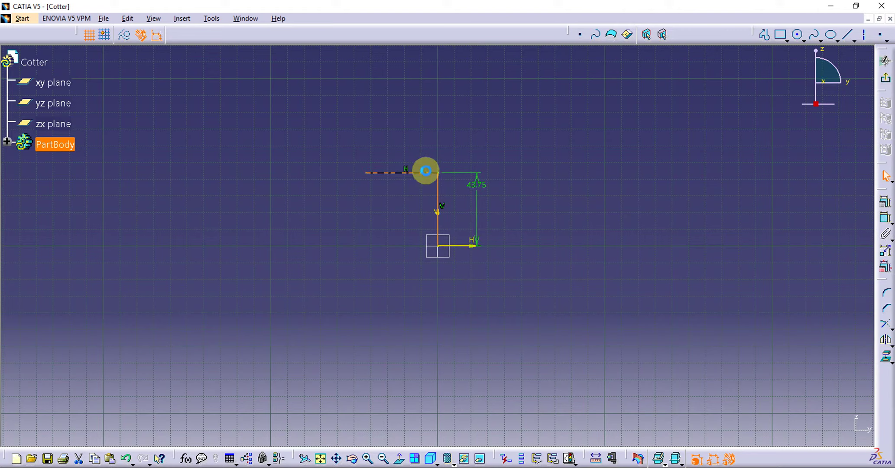
{"action": "left_click", "coordinate": [886, 342]}
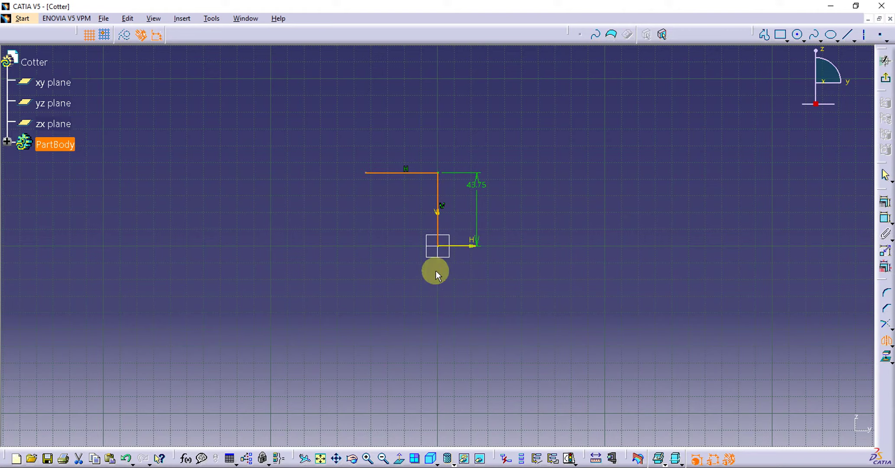
{"action": "left_click", "coordinate": [459, 247]}
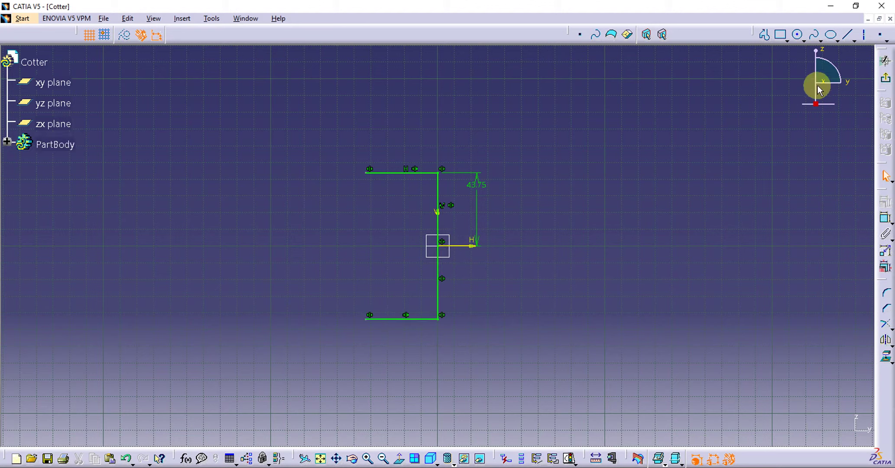
- Add a short construction centreline left of the origin and a slanted line rising from its end
{"action": "left_click", "coordinate": [848, 35]}
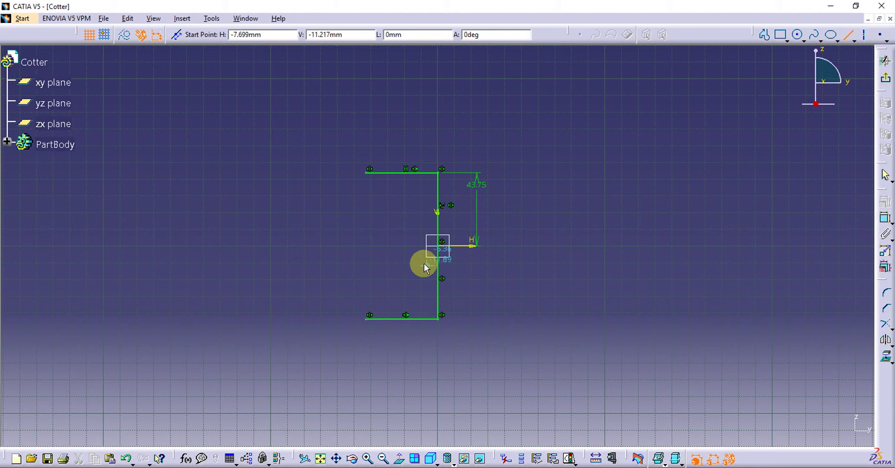
{"action": "left_click", "coordinate": [439, 246]}
{"action": "left_click", "coordinate": [396, 246]}
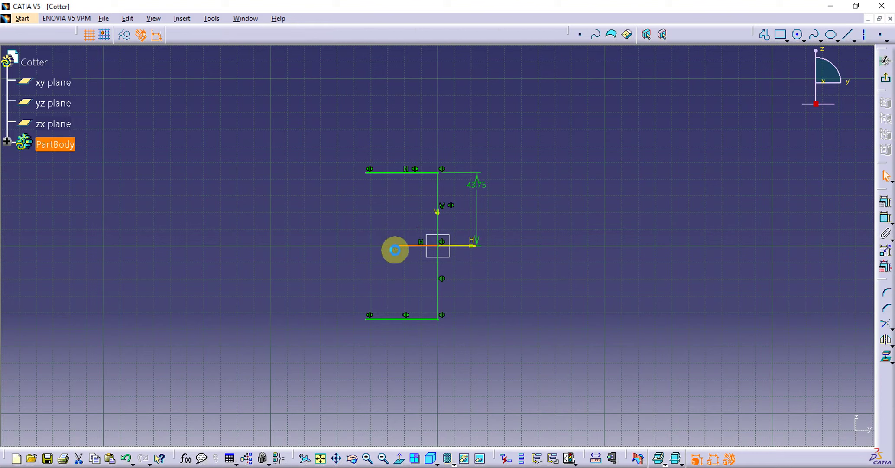
{"action": "left_click", "coordinate": [416, 249]}
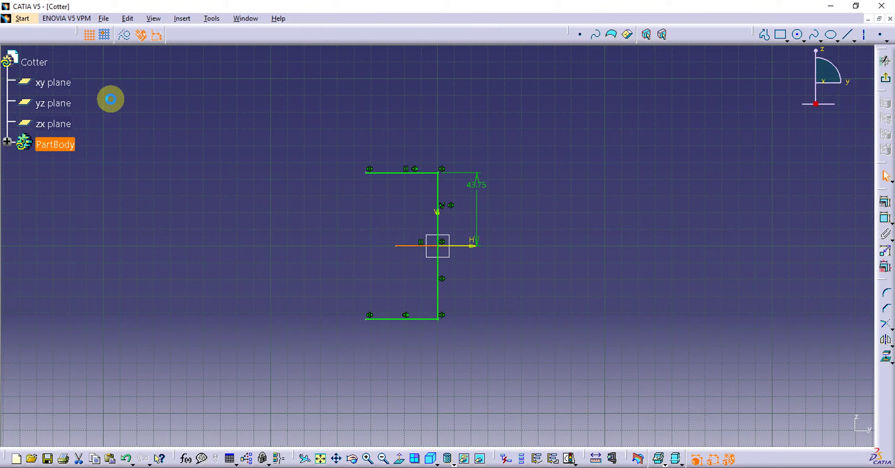
{"action": "left_click", "coordinate": [124, 38]}
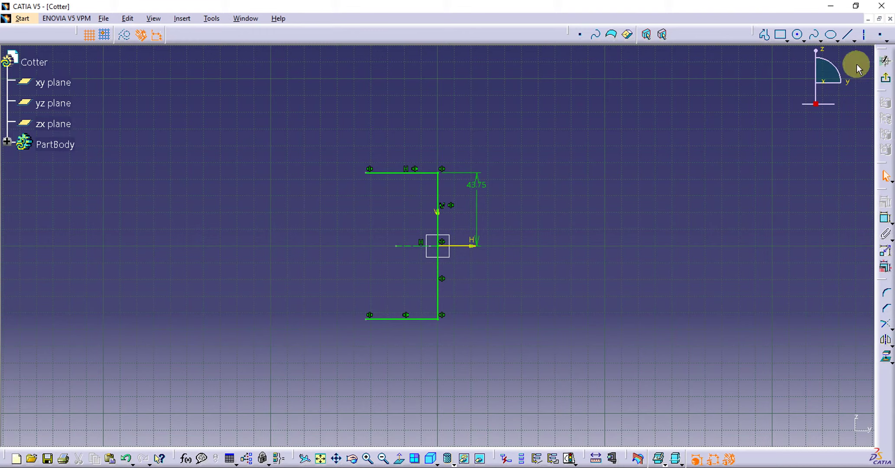
{"action": "left_click", "coordinate": [848, 35]}
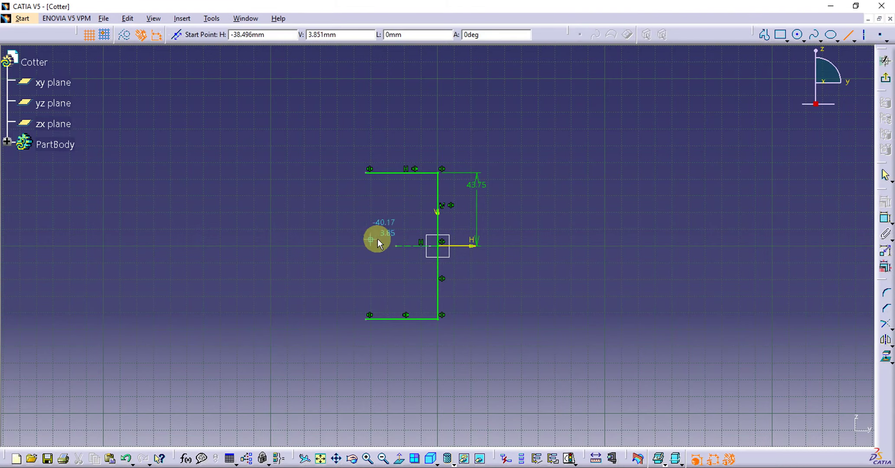
{"action": "left_click", "coordinate": [396, 245]}
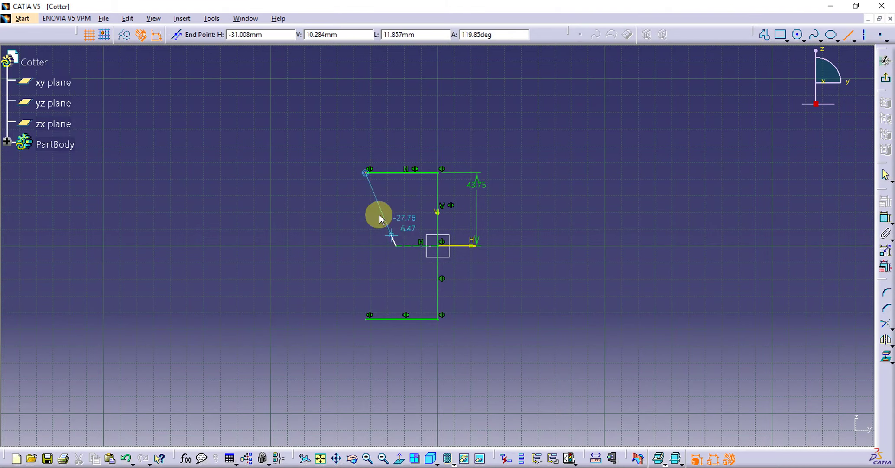
{"action": "left_click", "coordinate": [381, 139]}
{"action": "left_click", "coordinate": [468, 185]}
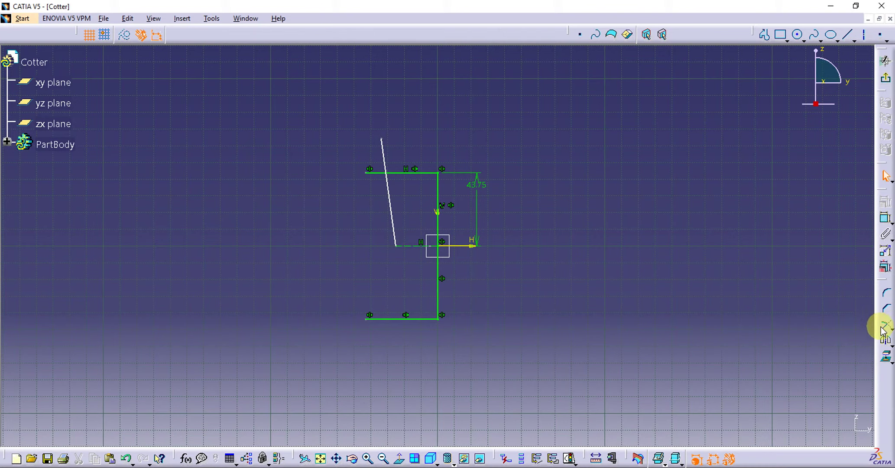
- Dimension the centreline length (25.106) and the slanted line's angle (97.73°)
{"action": "left_click", "coordinate": [885, 218]}
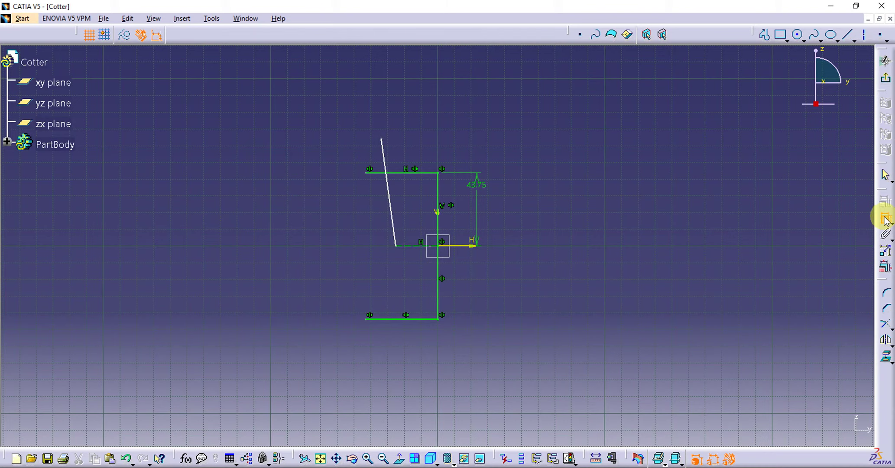
{"action": "left_click", "coordinate": [416, 246]}
{"action": "left_click", "coordinate": [412, 266]}
{"action": "left_click", "coordinate": [400, 237]}
{"action": "left_click", "coordinate": [406, 246]}
{"action": "left_click", "coordinate": [405, 223]}
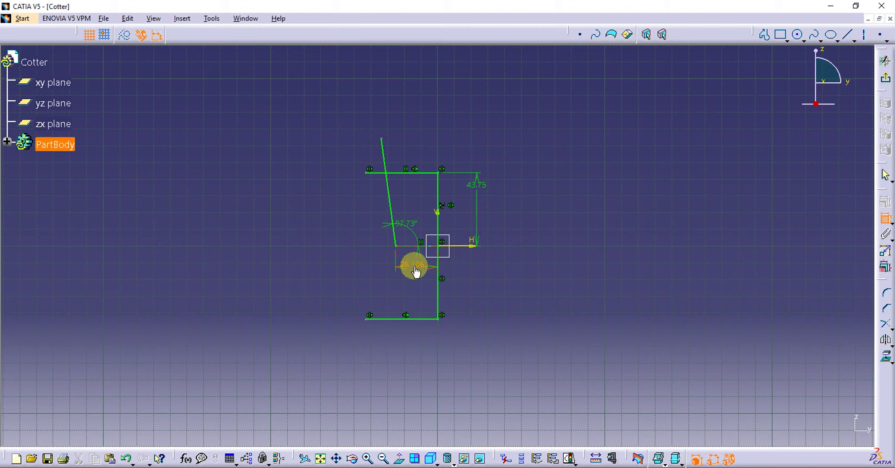
{"action": "left_click", "coordinate": [885, 218]}
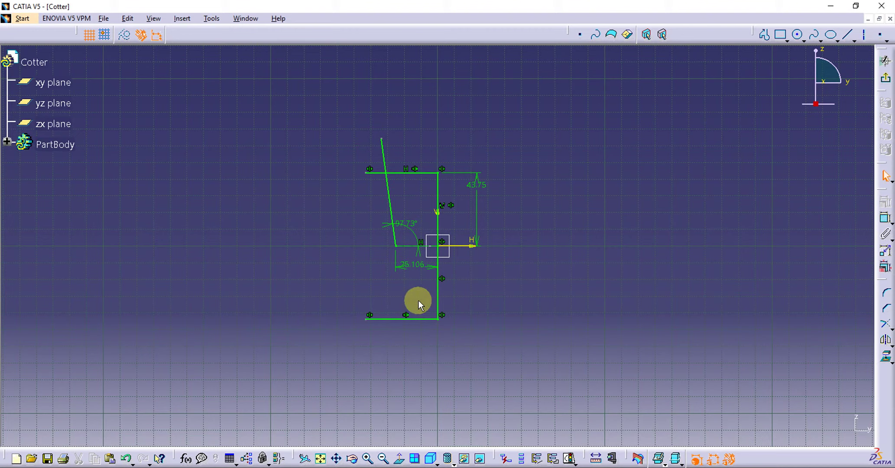
- Set the Cotter width dimension to 14.5 and the slanted side angle to 91.91°
{"action": "double_click", "coordinate": [412, 264]}
{"action": "type", "text": "14.5"}
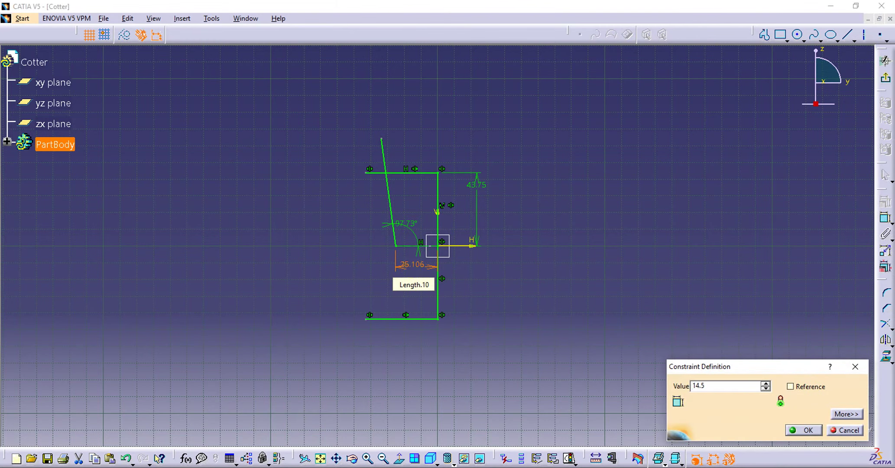
{"action": "key", "text": "Return"}
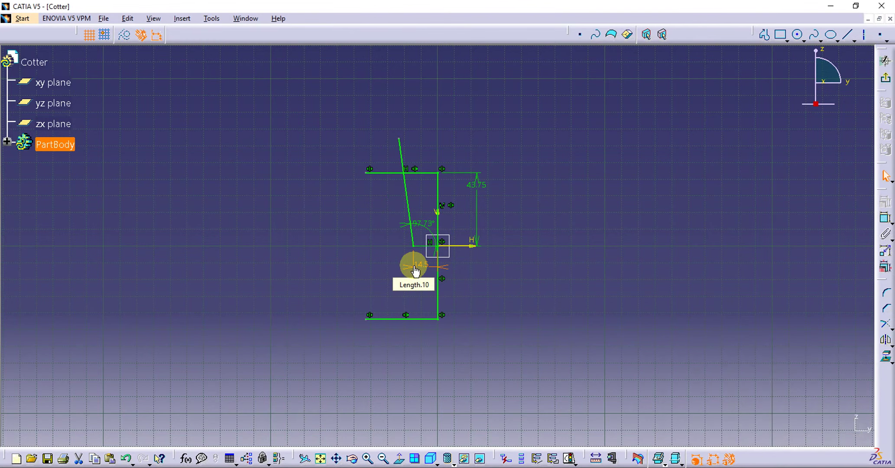
{"action": "double_click", "coordinate": [428, 225]}
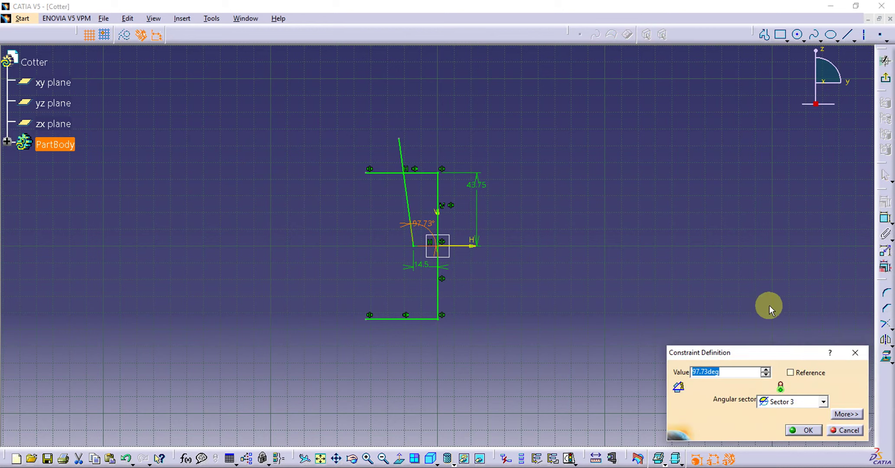
{"action": "type", "text": "90+1.91"}
{"action": "left_click", "coordinate": [806, 430]}
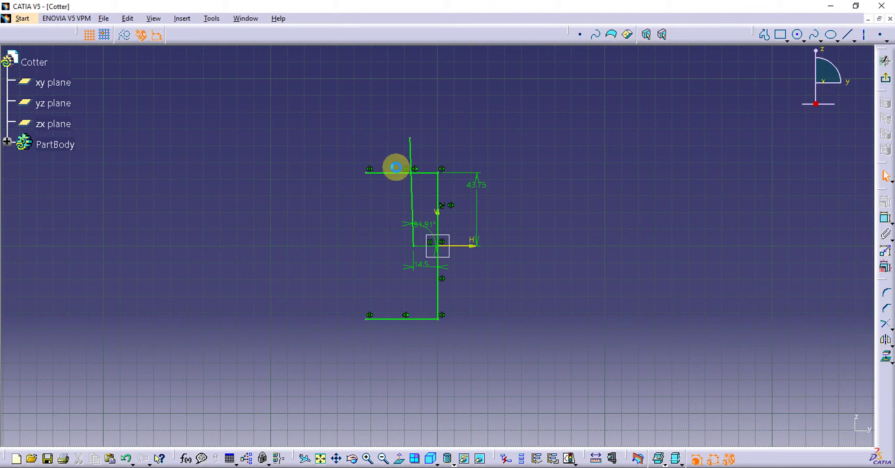
- Trim the top and bottom overhangs to close the Cotter outline
{"action": "left_click", "coordinate": [413, 197]}
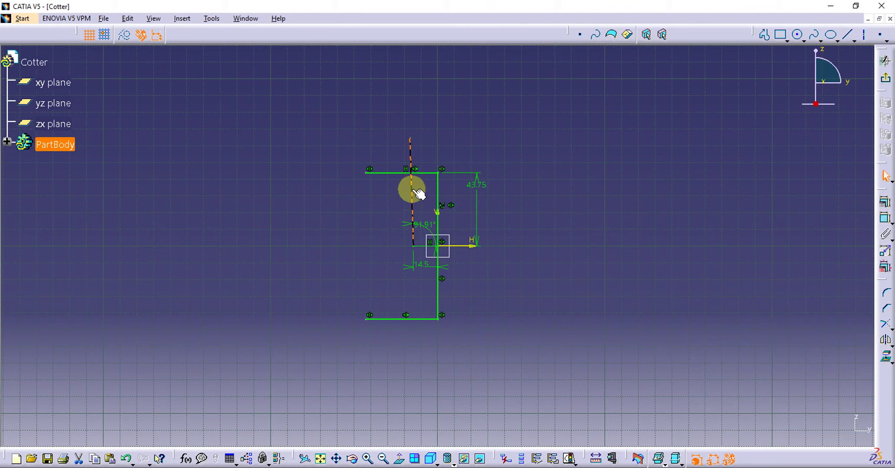
{"action": "left_click", "coordinate": [885, 324]}
{"action": "left_click", "coordinate": [420, 172]}
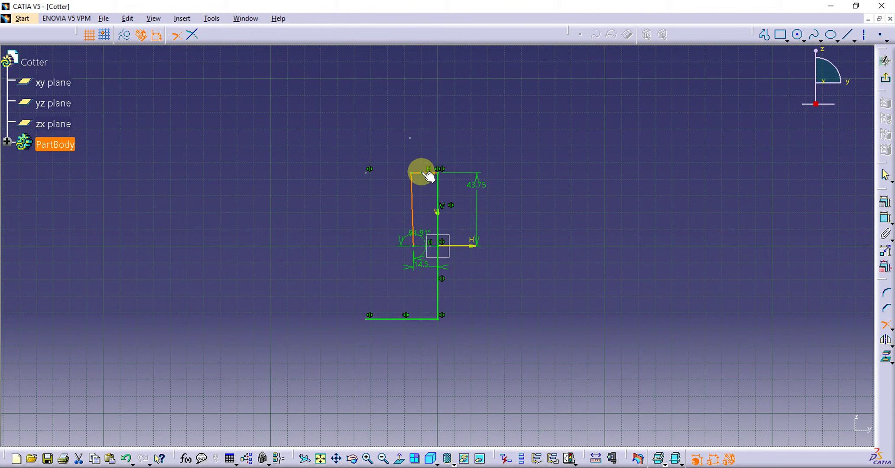
{"action": "left_click", "coordinate": [414, 223]}
{"action": "left_click", "coordinate": [425, 319]}
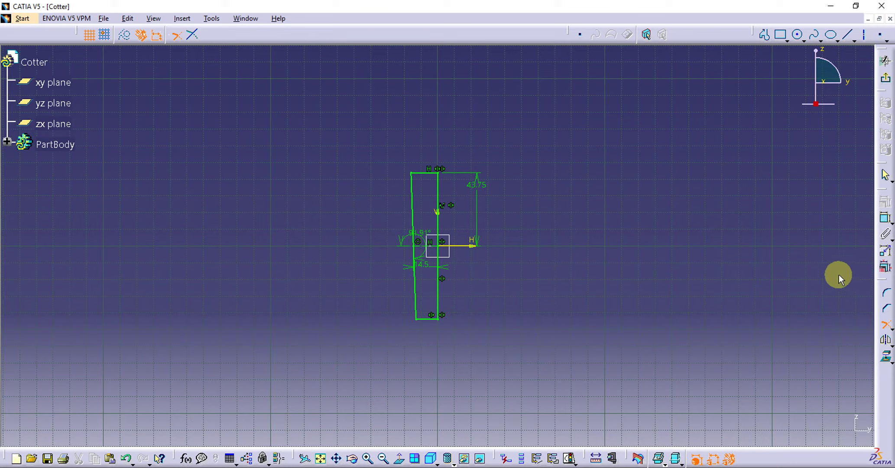
{"action": "left_click", "coordinate": [884, 324]}
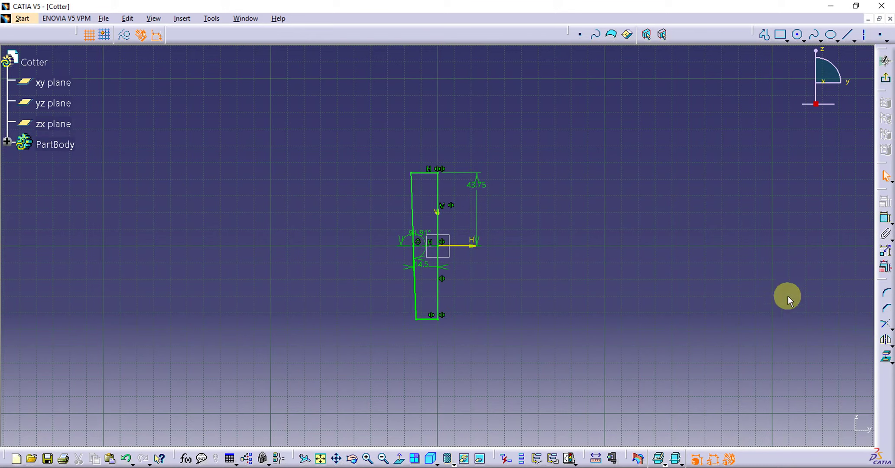
- Exit the sketch and pad the Cotter profile 3.75 mm with mirrored extent
{"action": "left_click", "coordinate": [886, 80]}
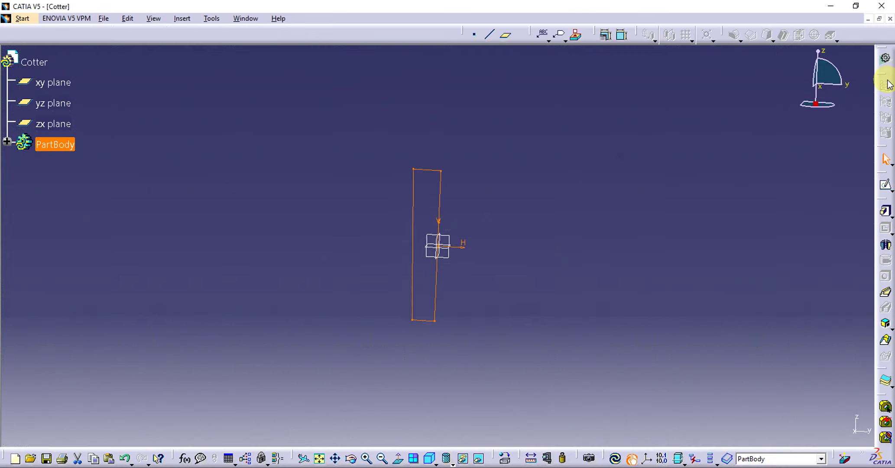
{"action": "left_click", "coordinate": [884, 213]}
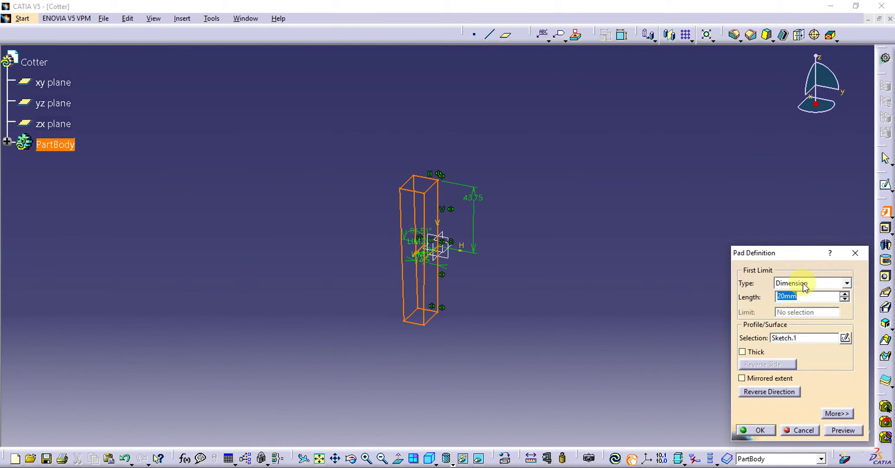
{"action": "type", "text": "7.5/"}
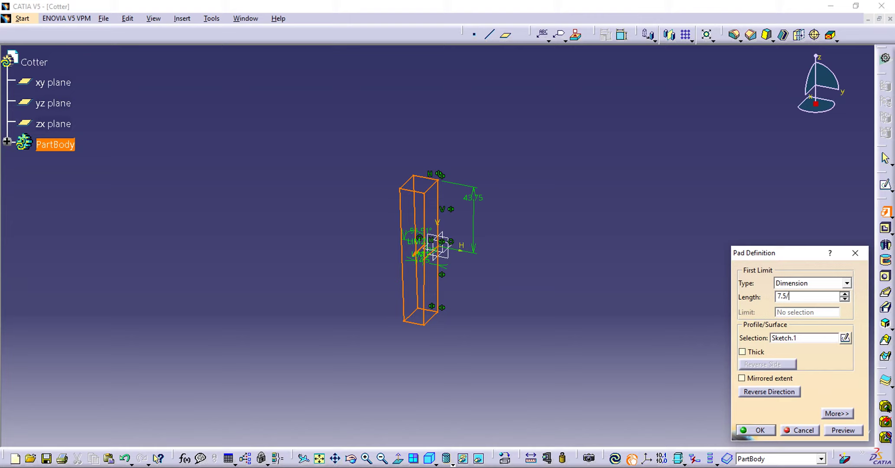
{"action": "type", "text": "2"}
{"action": "left_click", "coordinate": [764, 430]}
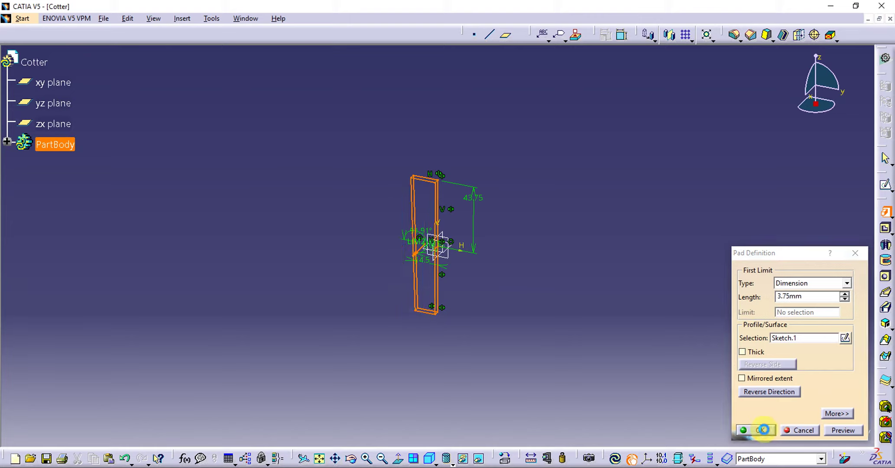
{"action": "left_click", "coordinate": [424, 212]}
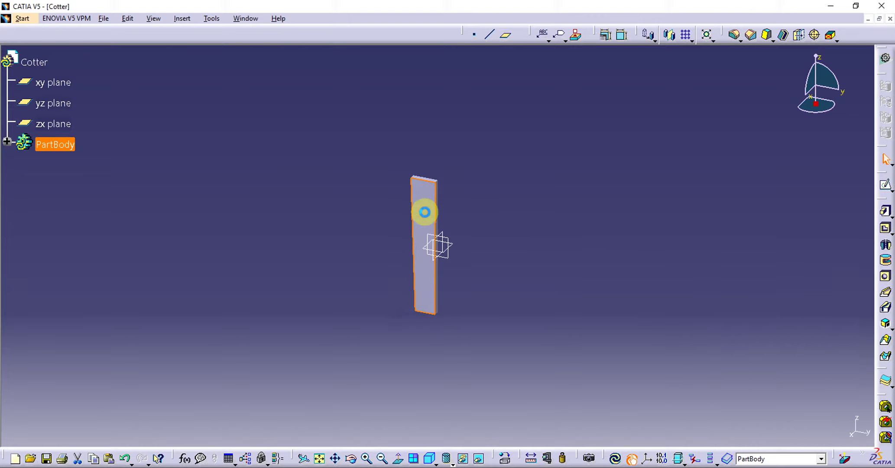
{"action": "double_click", "coordinate": [424, 212]}
{"action": "left_click", "coordinate": [742, 378]}
{"action": "left_click", "coordinate": [750, 434]}
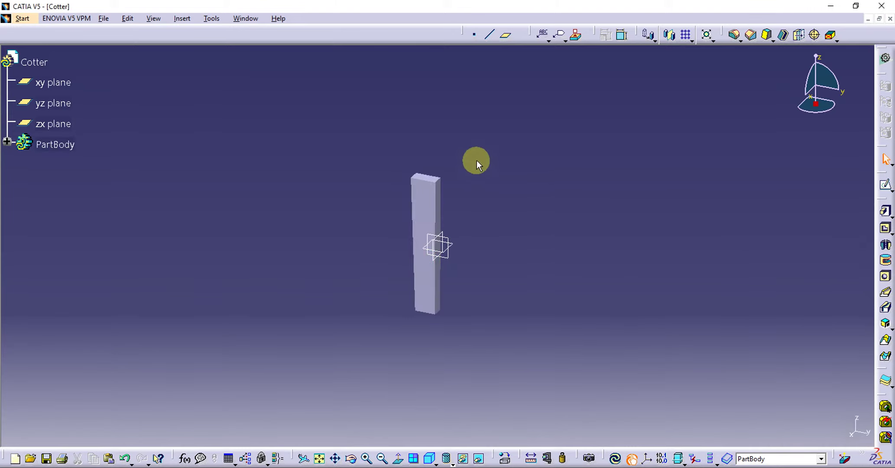
{"action": "mouse_move", "coordinate": [473, 156]}
{"action": "middle_mouse_down", "text": "ctrl"}
{"action": "mouse_move", "coordinate": [495, 104]}
{"action": "mouse_move", "coordinate": [587, 182]}
{"action": "mouse_move", "coordinate": [532, 206]}
{"action": "middle_mouse_up", "text": "ctrl"}
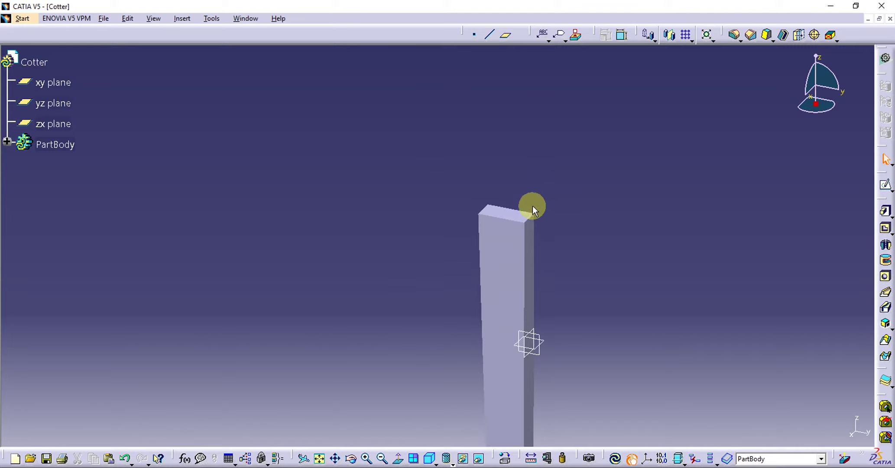
- Add a 2 mm pad on the bar's top end face
{"action": "left_click", "coordinate": [505, 215]}
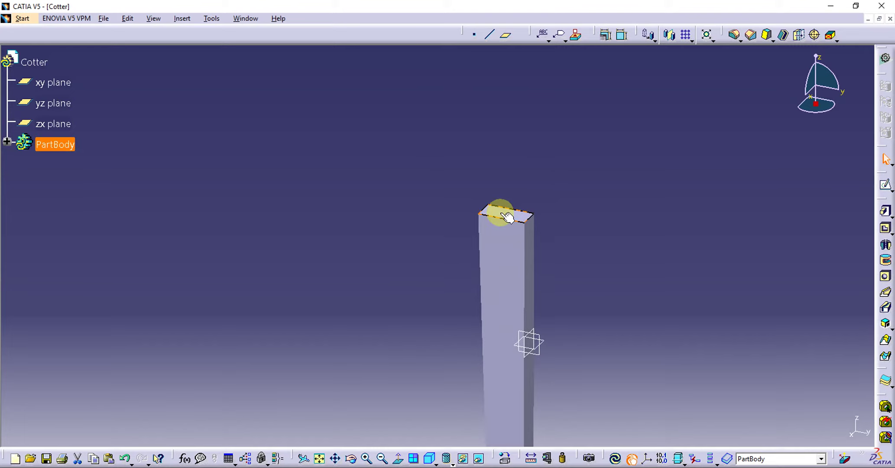
{"action": "left_click", "coordinate": [887, 212]}
{"action": "left_click", "coordinate": [463, 278]}
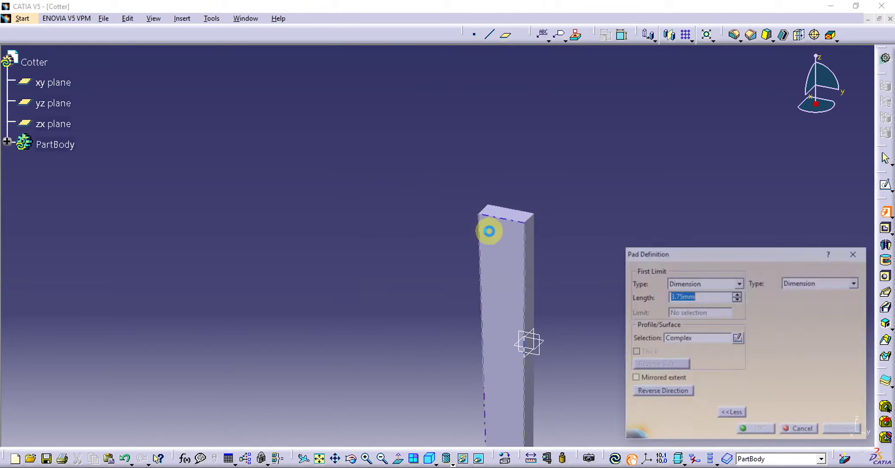
{"action": "left_click", "coordinate": [514, 214]}
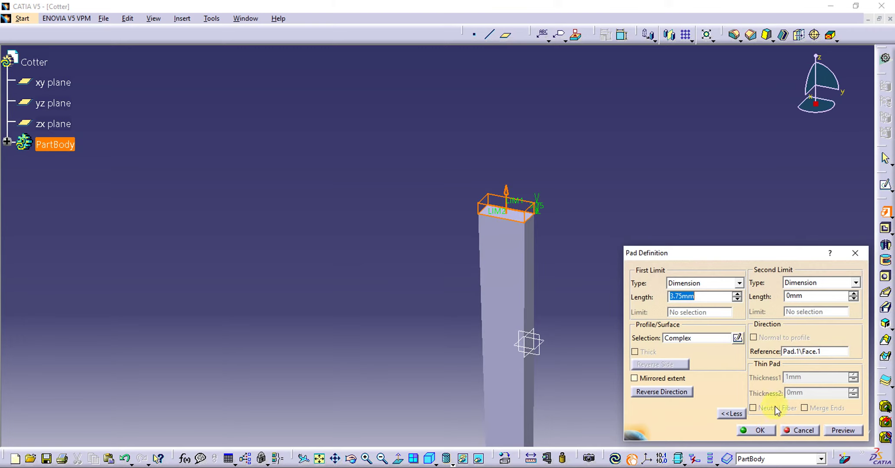
{"action": "type", "text": "2"}
{"action": "left_click", "coordinate": [756, 429]}
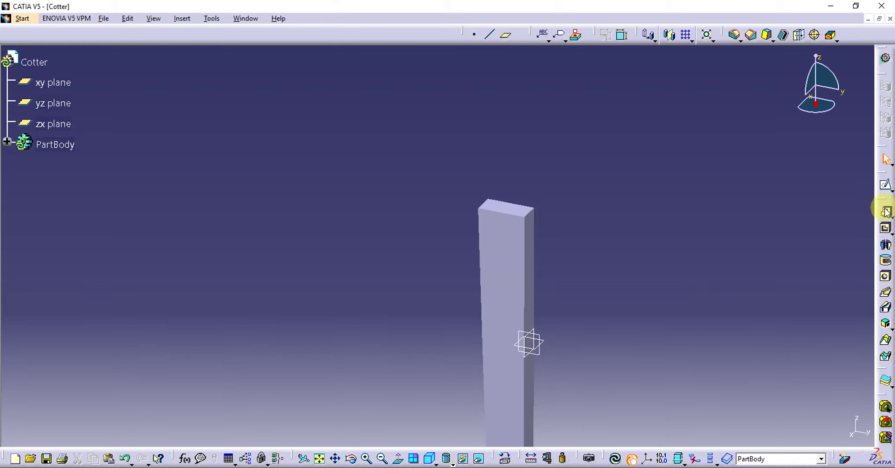
- Add a matching 2 mm pad on the bar's bottom end face
{"action": "left_click", "coordinate": [350, 458]}
{"action": "left_click_drag", "start_coordinate": [400, 361], "coordinate": [540, 331]}
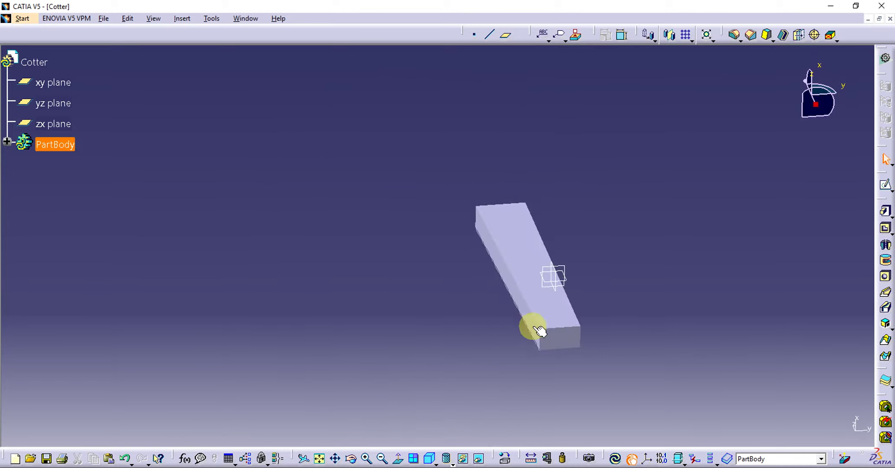
{"action": "left_click", "coordinate": [563, 339]}
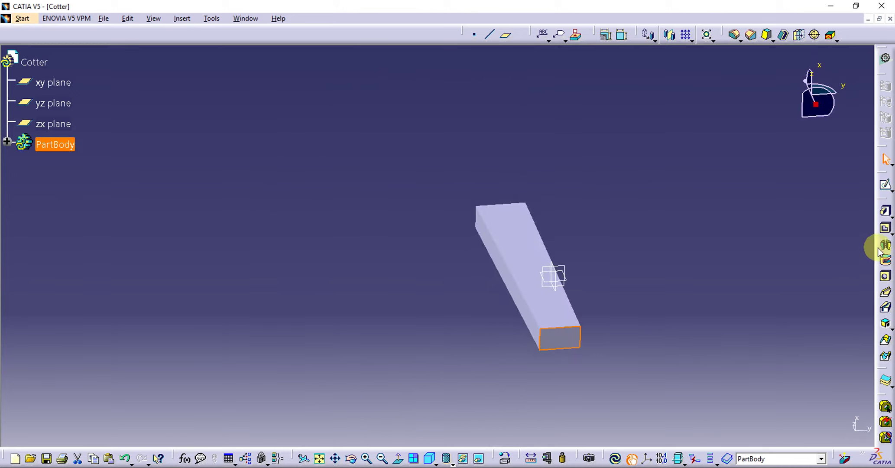
{"action": "left_click", "coordinate": [885, 211]}
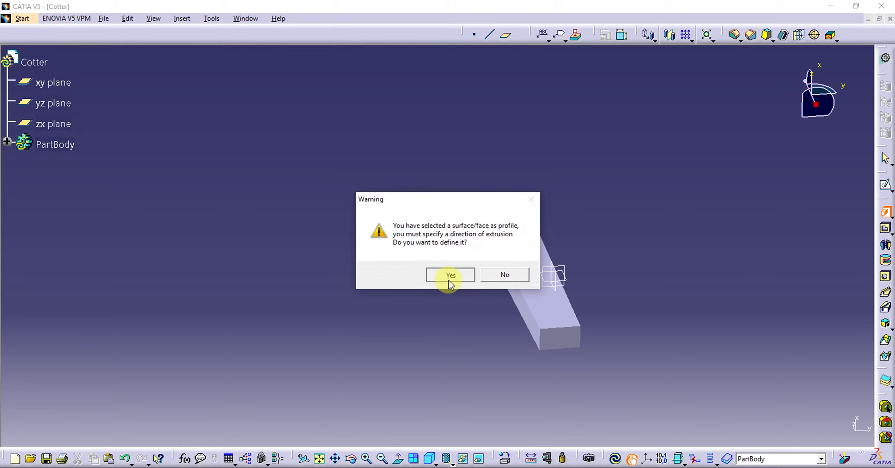
{"action": "left_click", "coordinate": [449, 280]}
{"action": "left_click", "coordinate": [559, 341]}
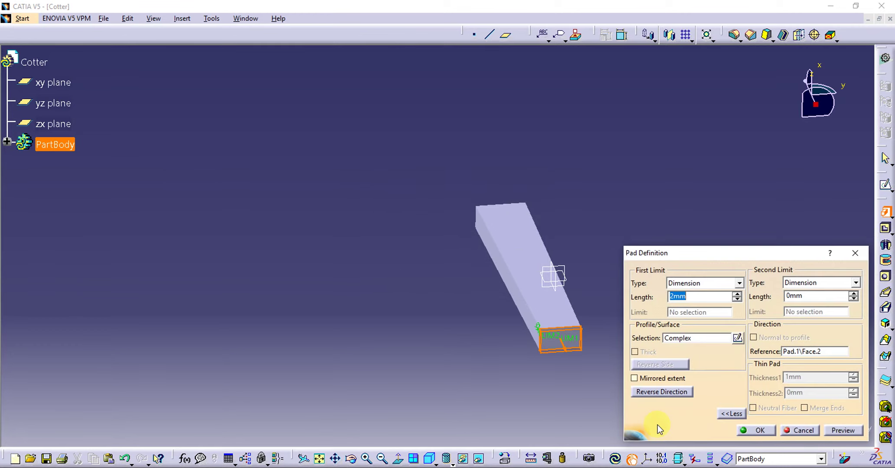
{"action": "left_click", "coordinate": [758, 433]}
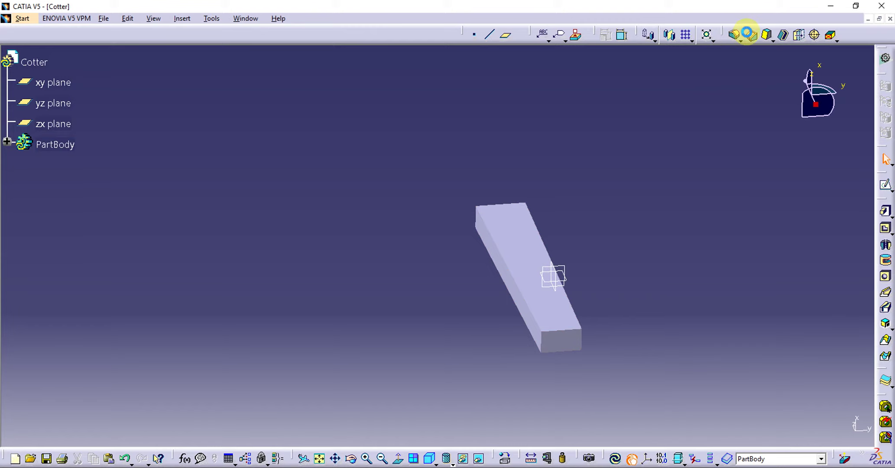
{"action": "left_click", "coordinate": [748, 34]}
- Chamfer both end faces of the bar 2mm by 2mm in Length1/Length2 mode
{"action": "left_click", "coordinate": [857, 342]}
{"action": "left_click", "coordinate": [814, 357]}
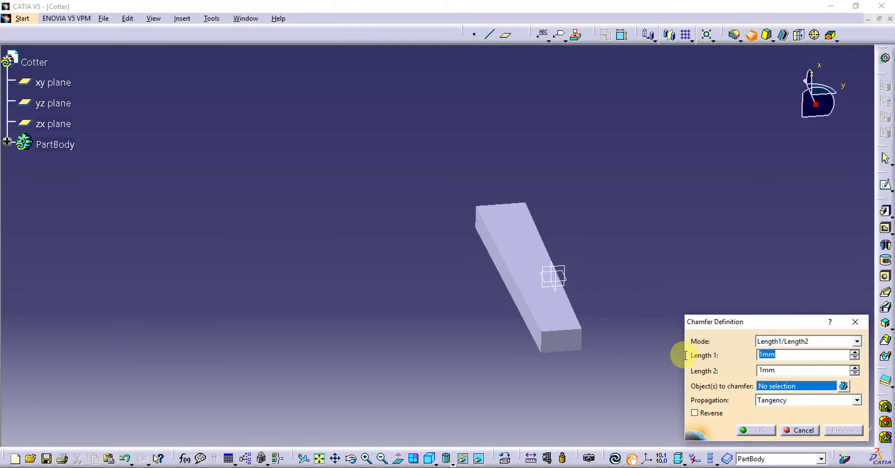
{"action": "type", "text": "2"}
{"action": "left_click", "coordinate": [780, 370]}
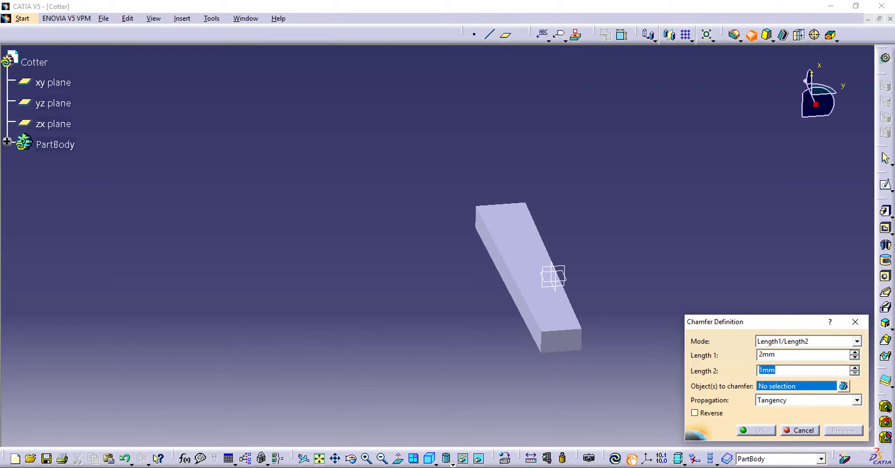
{"action": "type", "text": "2"}
{"action": "left_click", "coordinate": [561, 343]}
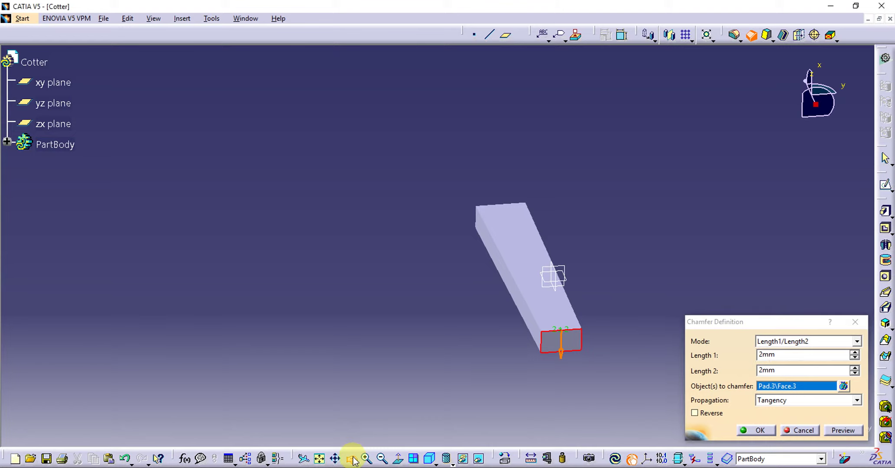
{"action": "mouse_move", "coordinate": [396, 248]}
{"action": "middle_mouse_down"}
{"action": "mouse_move", "coordinate": [655, 208]}
{"action": "mouse_move", "coordinate": [433, 200]}
{"action": "middle_mouse_up"}
{"action": "left_click", "coordinate": [340, 236]}
{"action": "left_click", "coordinate": [758, 430]}
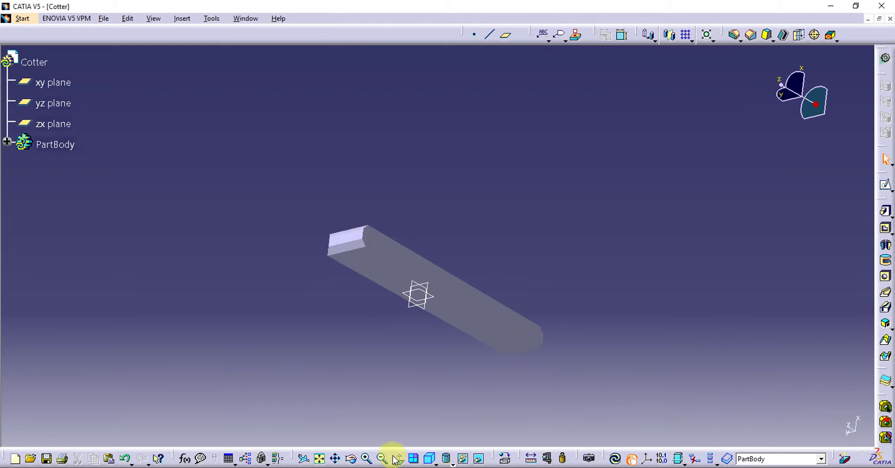
- Reset the view and orbit the bar to inspect the chamfered ends
{"action": "left_click", "coordinate": [430, 459]}
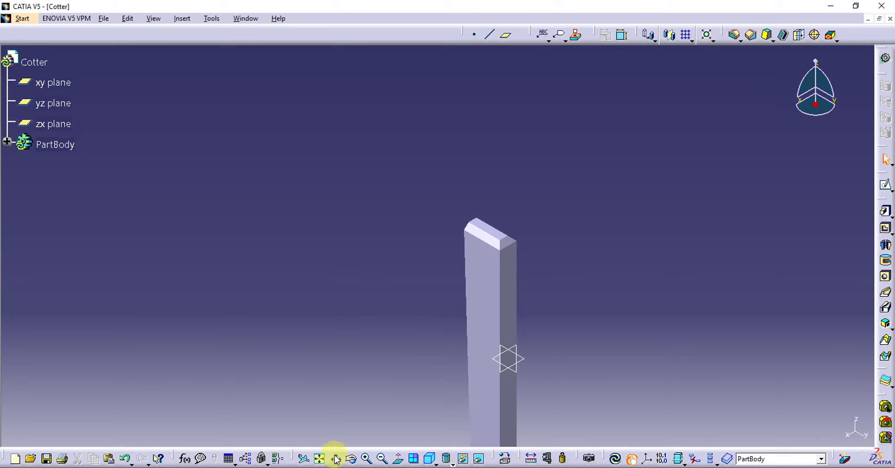
{"action": "left_click", "coordinate": [351, 458]}
{"action": "mouse_move", "coordinate": [414, 269]}
{"action": "left_mouse_down"}
{"action": "mouse_move", "coordinate": [565, 183]}
{"action": "mouse_move", "coordinate": [637, 100]}
{"action": "mouse_move", "coordinate": [659, 34]}
{"action": "mouse_move", "coordinate": [625, 118]}
{"action": "left_mouse_up"}
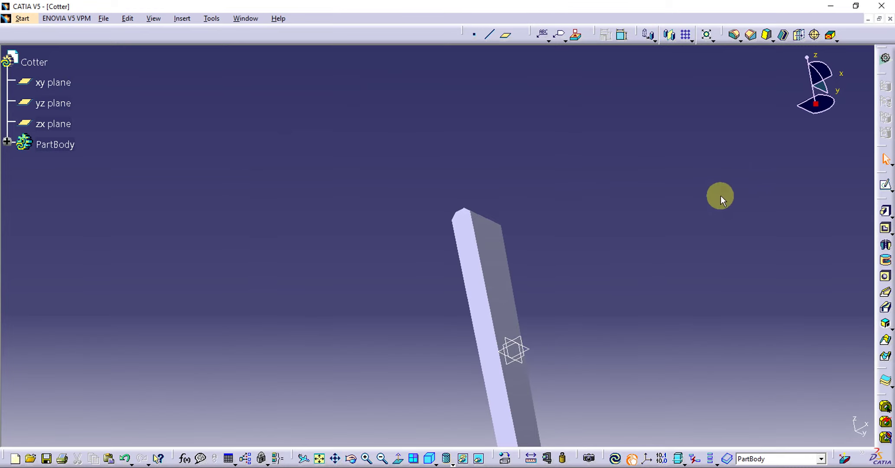
{"action": "left_click", "coordinate": [750, 34]}
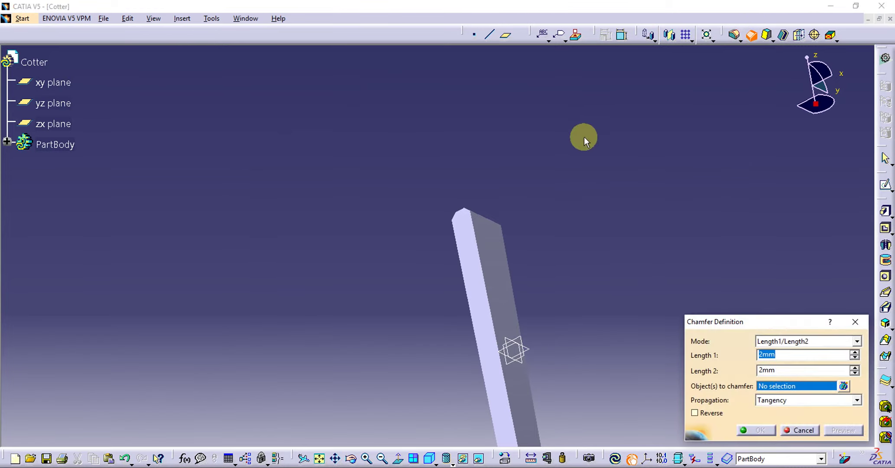
- Chamfer the bar's top and bottom edges at 2mm, then show it isometric and fitted
{"action": "left_click", "coordinate": [456, 207]}
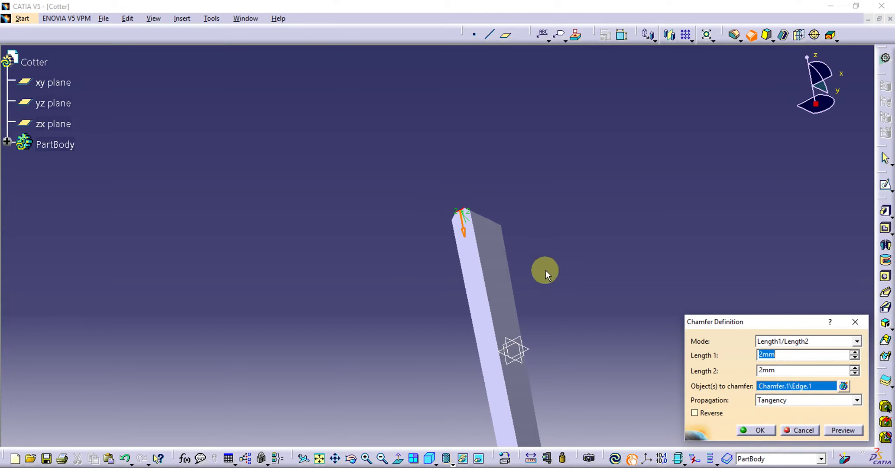
{"action": "middle_click_drag", "start_coordinate": [541, 271], "coordinate": [525, 152]}
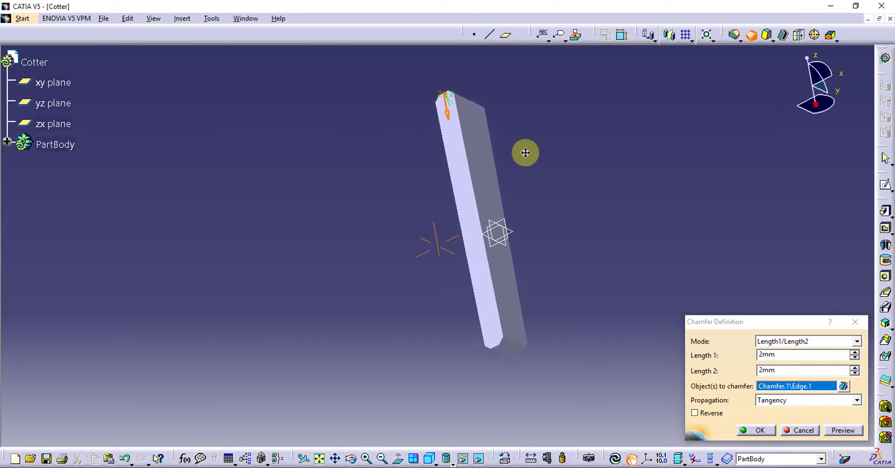
{"action": "left_click", "coordinate": [490, 346]}
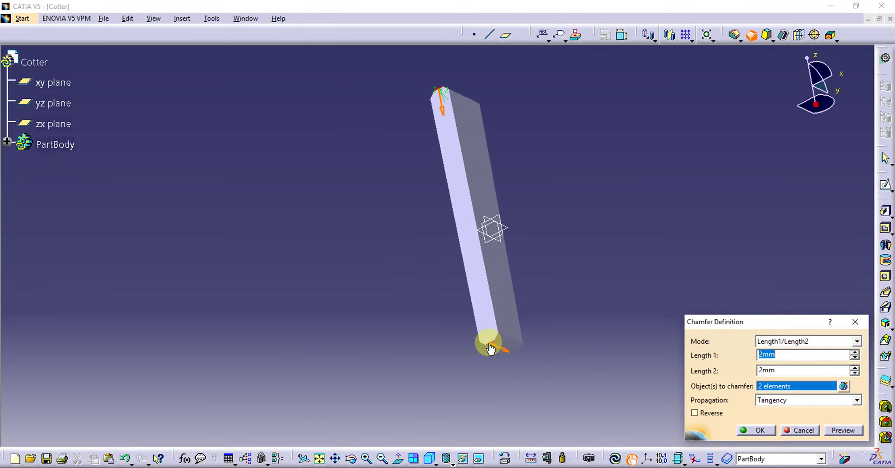
{"action": "left_click", "coordinate": [759, 430]}
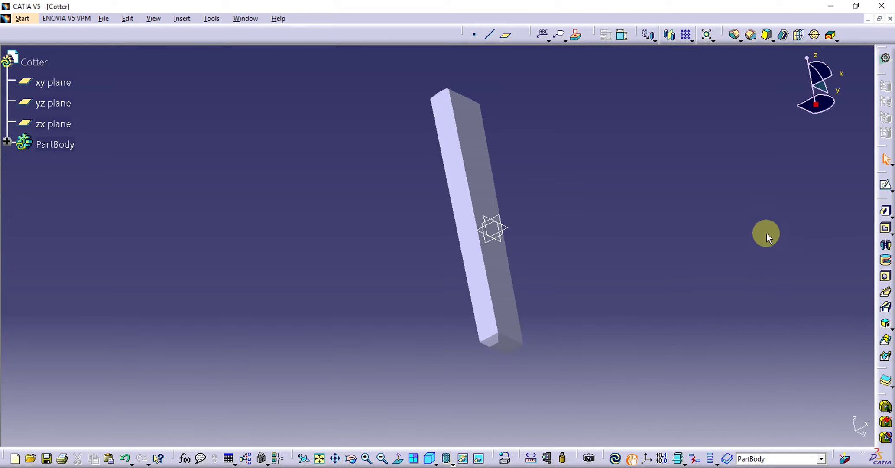
{"action": "left_click", "coordinate": [430, 459]}
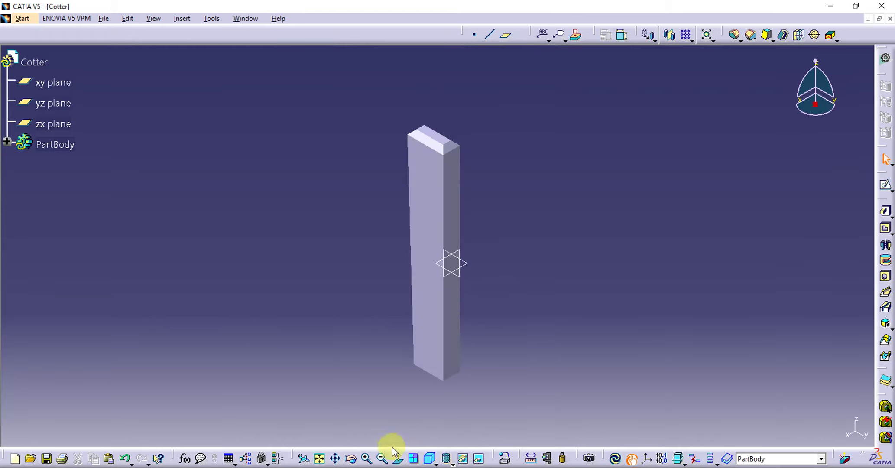
{"action": "left_click", "coordinate": [321, 457]}
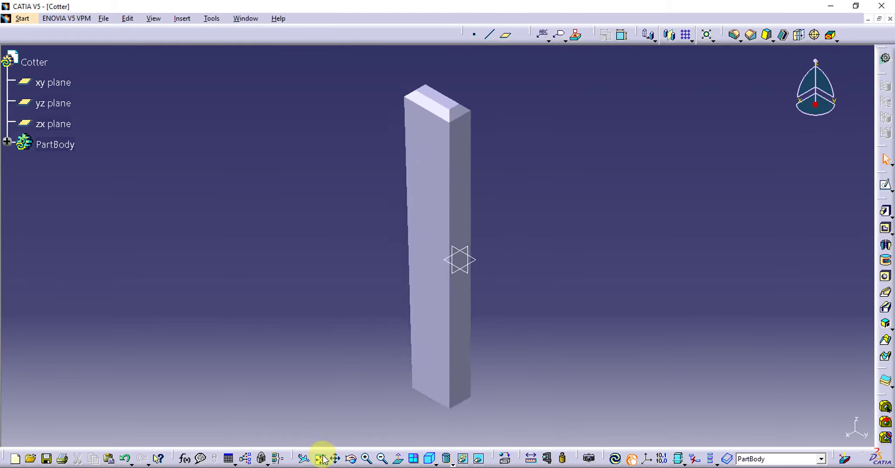
- Apply the dark red wood material from the Wood library to the Cotter bar
{"action": "left_click", "coordinate": [505, 458]}
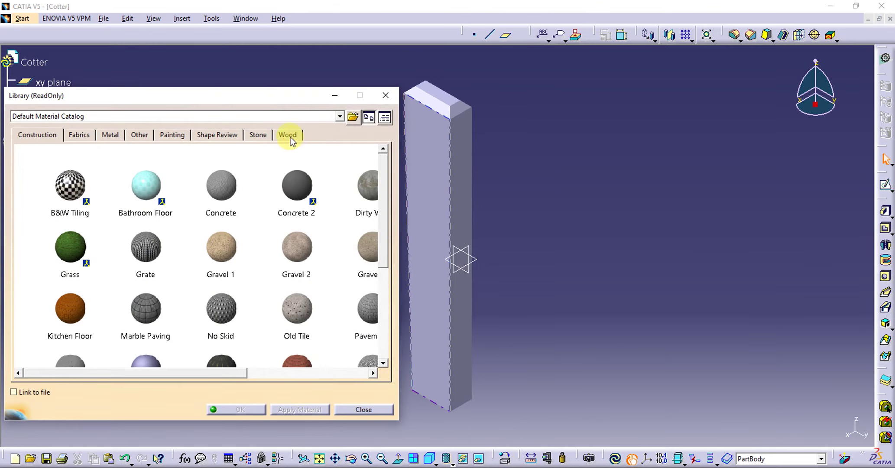
{"action": "left_click", "coordinate": [289, 135]}
{"action": "left_click", "coordinate": [229, 340]}
{"action": "left_click", "coordinate": [221, 360]}
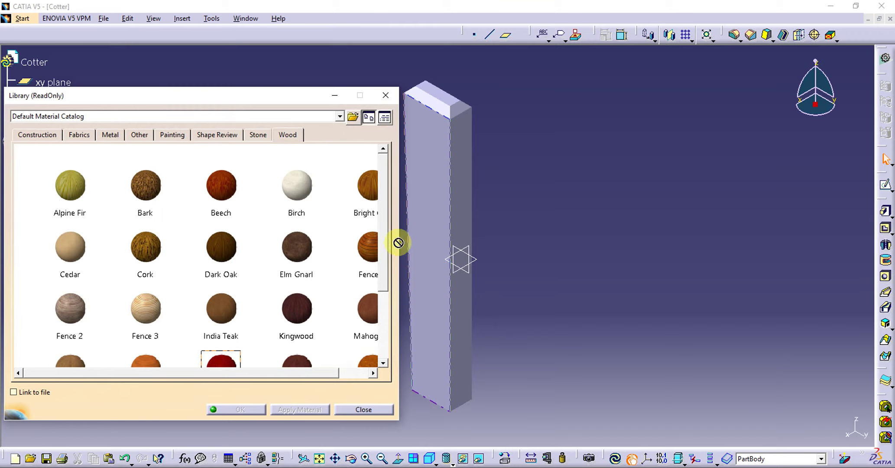
{"action": "left_click", "coordinate": [414, 206]}
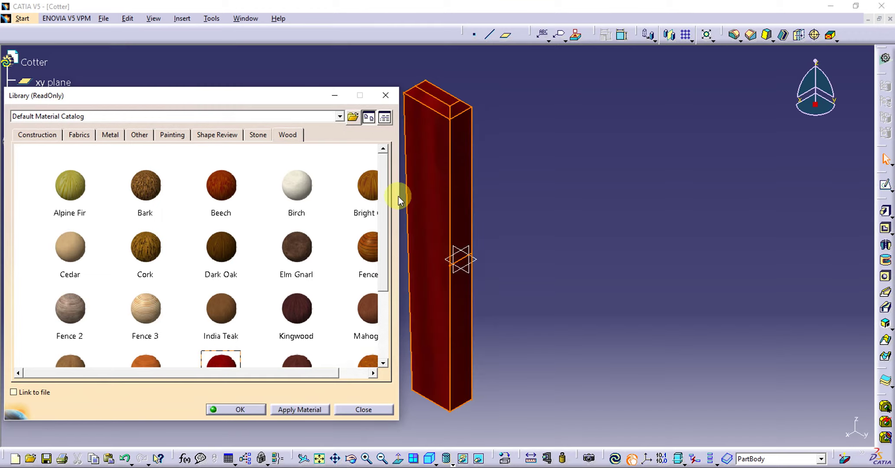
{"action": "left_click", "coordinate": [389, 97]}
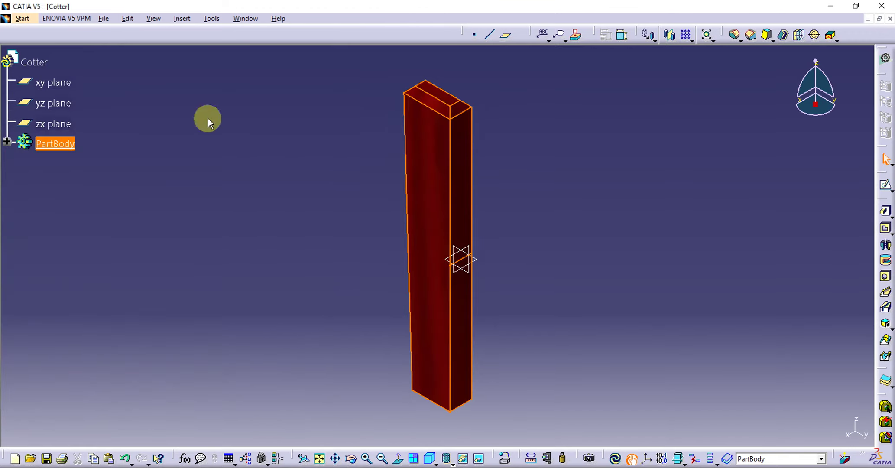
{"action": "left_click", "coordinate": [106, 19]}
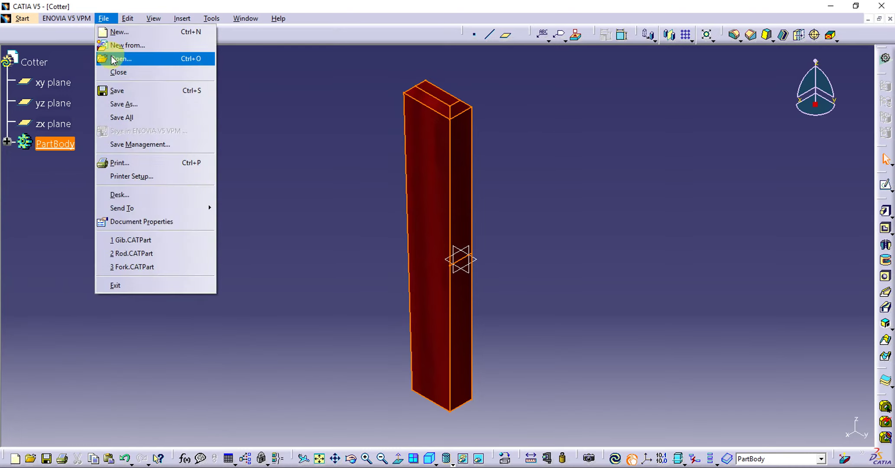
- Save the part as Cotter.CATPart and close its window
{"action": "left_click", "coordinate": [130, 106]}
{"action": "left_click", "coordinate": [574, 334]}
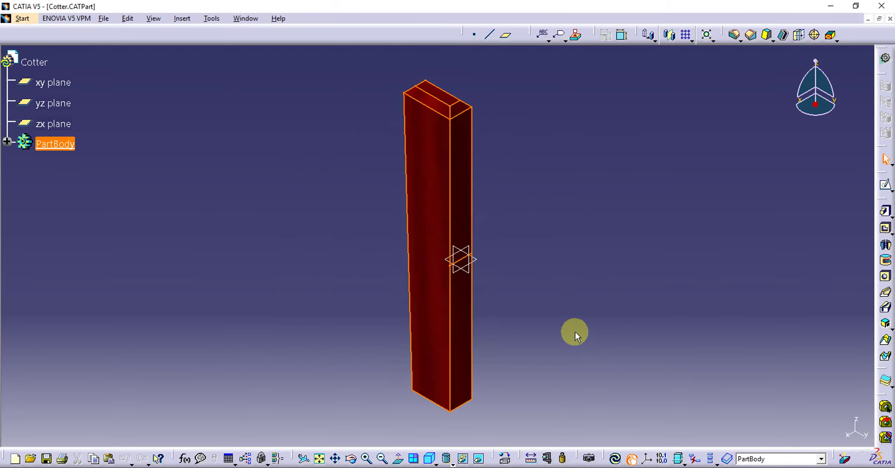
{"action": "left_click", "coordinate": [890, 19]}
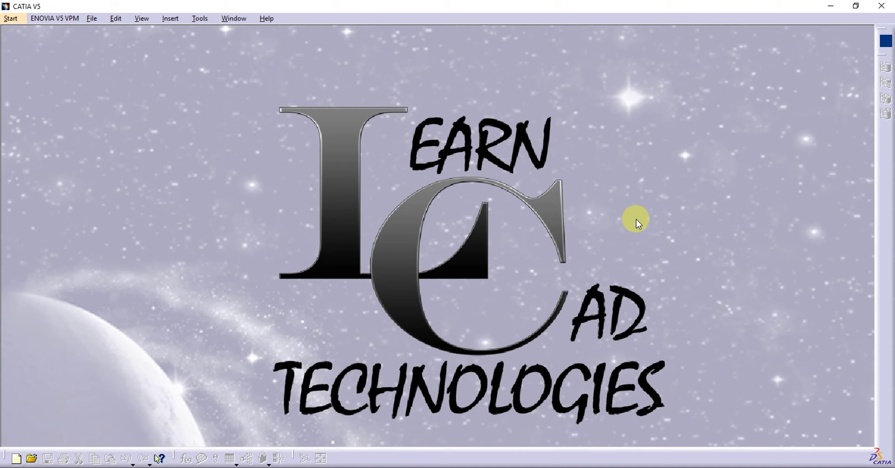
- Create a new Assembly Design product with part number 'Gib And Cotter Joint'
{"action": "left_click", "coordinate": [19, 20]}
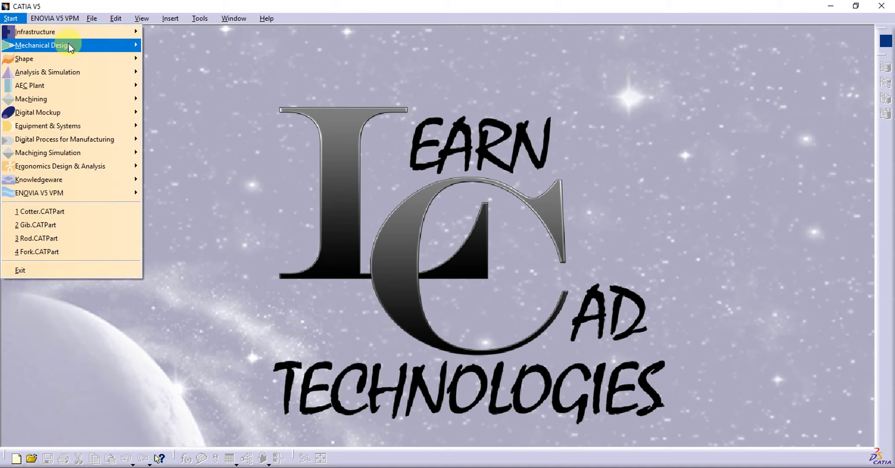
{"action": "mouse_move", "coordinate": [42, 44]}
{"action": "left_click", "coordinate": [199, 57]}
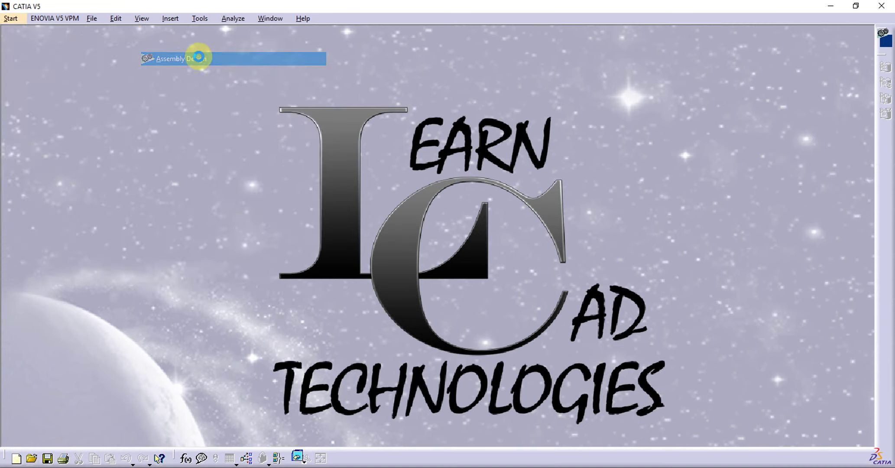
{"action": "left_click", "coordinate": [46, 63]}
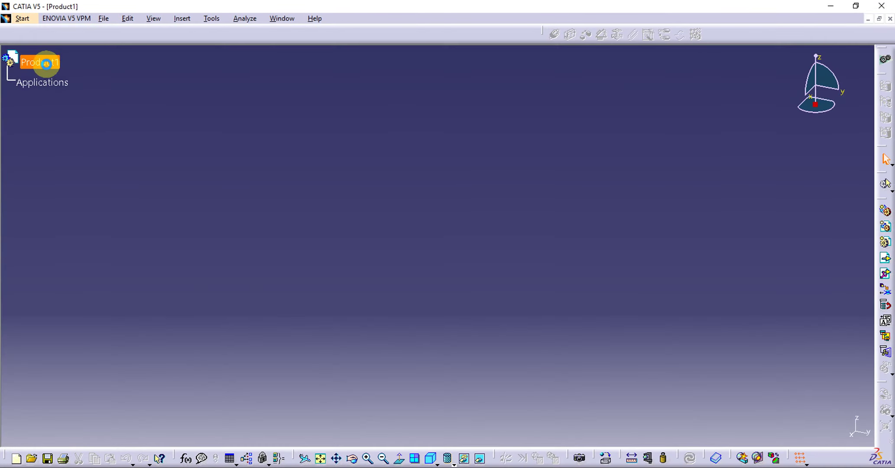
{"action": "right_click", "coordinate": [47, 64]}
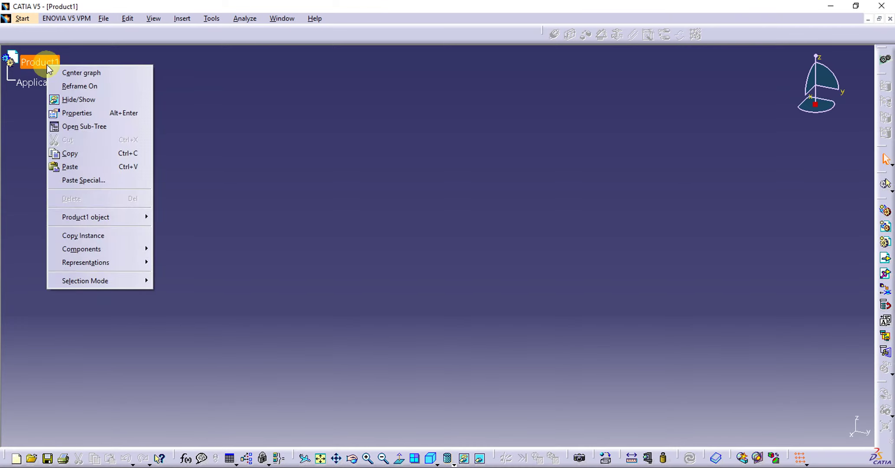
{"action": "left_click", "coordinate": [97, 114]}
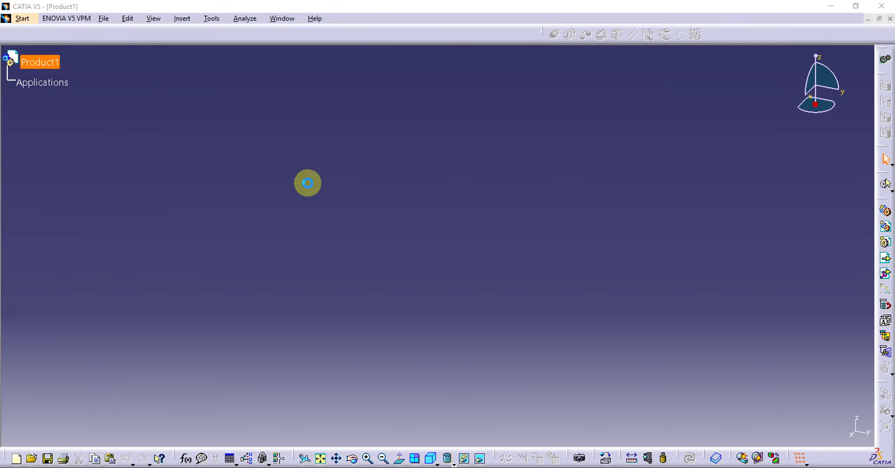
{"action": "left_click", "coordinate": [671, 146]}
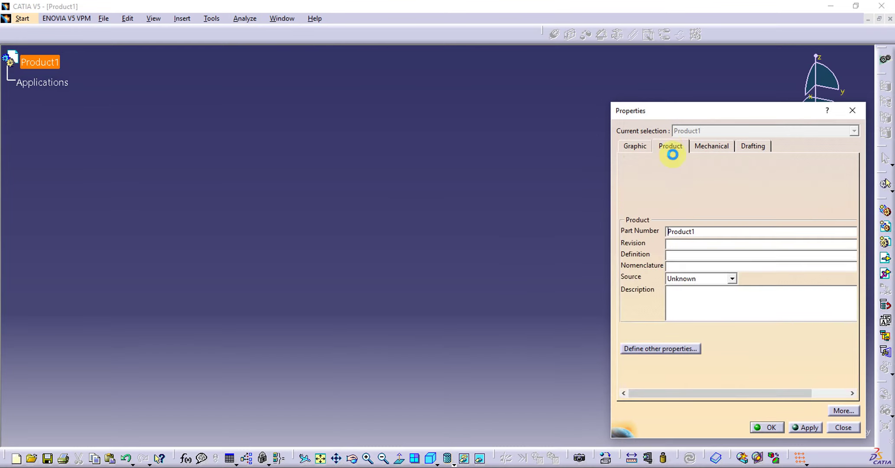
{"action": "left_click_drag", "start_coordinate": [700, 234], "coordinate": [611, 237]}
{"action": "type", "text": "Gib And Cotter Joint"}
{"action": "left_click", "coordinate": [767, 426]}
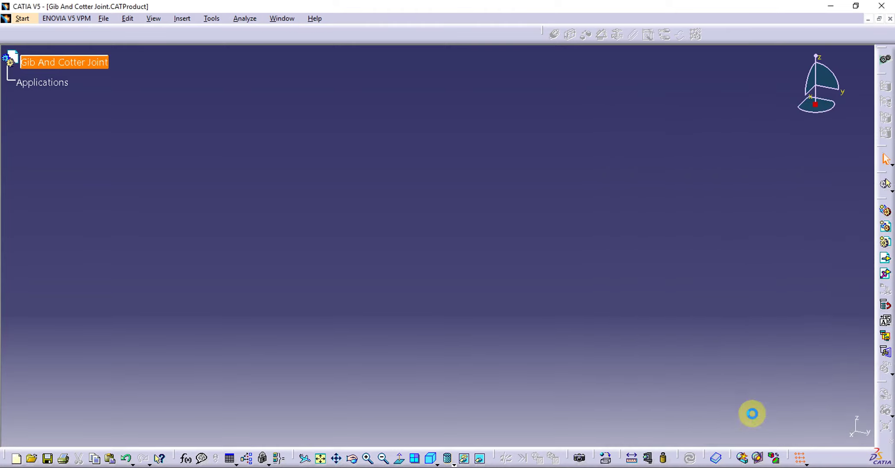
- Save the assembly as Gib And Cotter Joint.CATProduct in its folder
{"action": "left_click", "coordinate": [104, 18]}
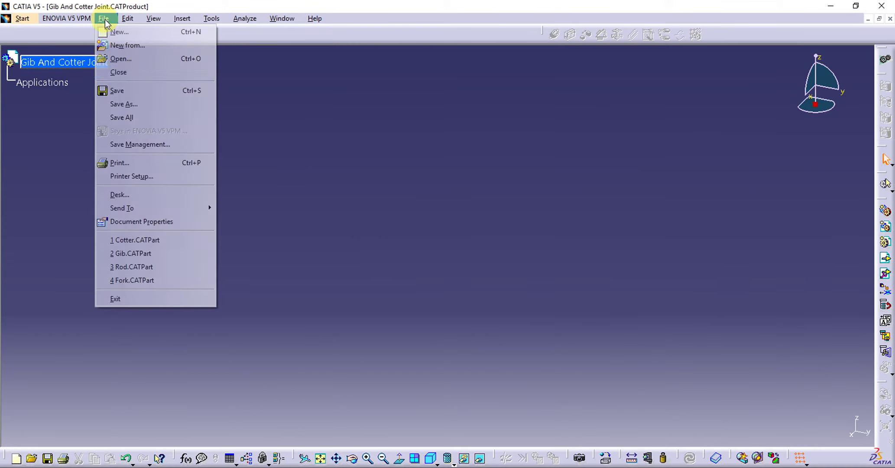
{"action": "left_click", "coordinate": [150, 105]}
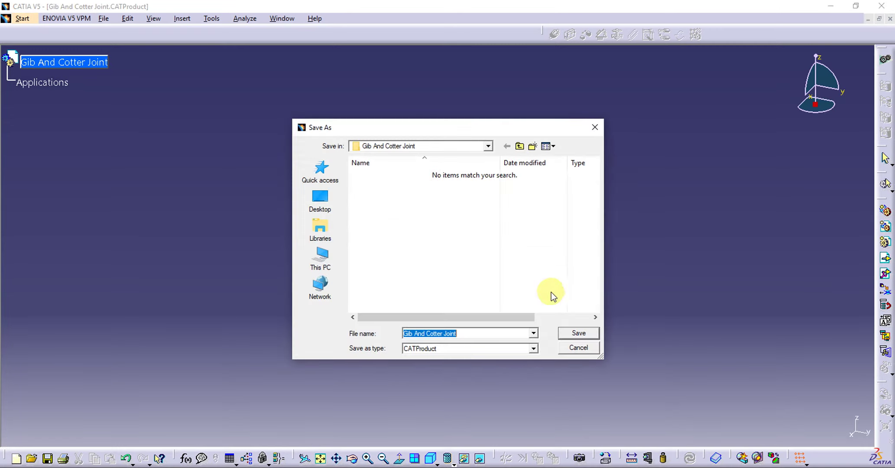
{"action": "left_click", "coordinate": [578, 332]}
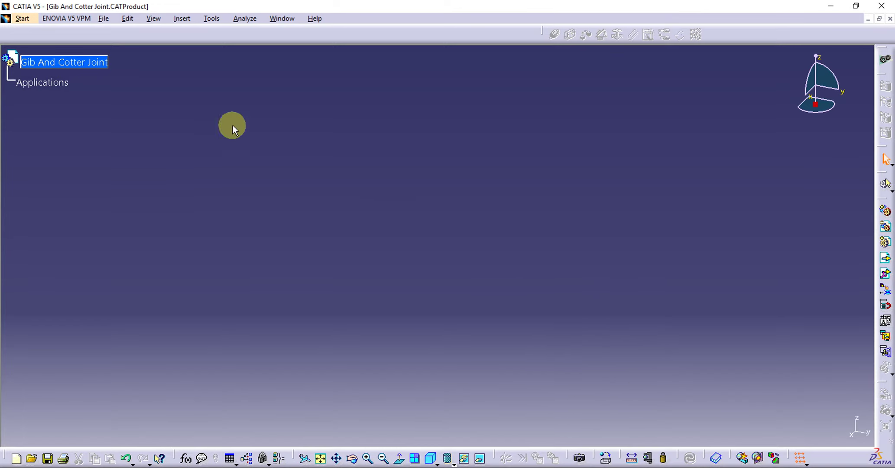
{"action": "left_click", "coordinate": [84, 65]}
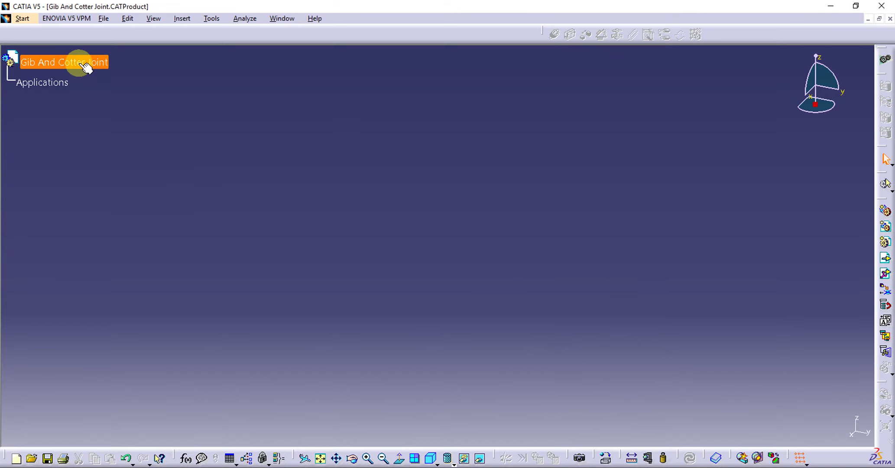
- Insert the existing Fork part into the assembly and fix it in place
{"action": "left_click", "coordinate": [884, 255]}
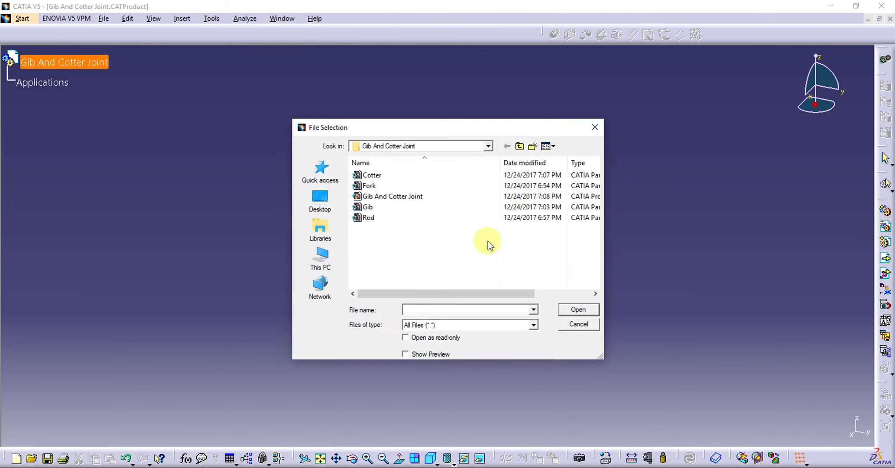
{"action": "left_click", "coordinate": [370, 186]}
{"action": "left_click", "coordinate": [585, 308]}
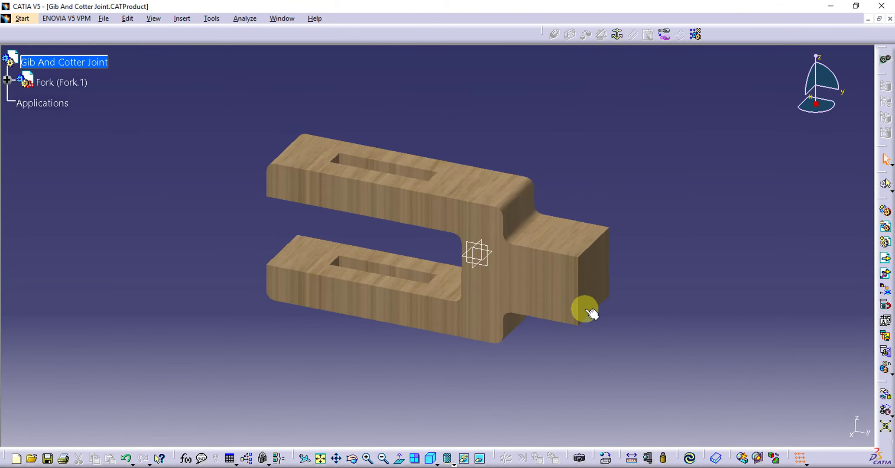
{"action": "left_click", "coordinate": [617, 34]}
{"action": "left_click", "coordinate": [536, 253]}
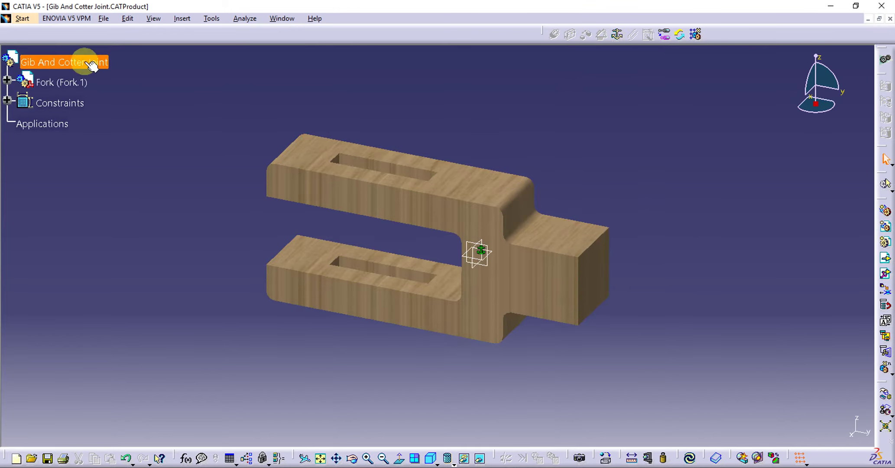
{"action": "left_click", "coordinate": [886, 258]}
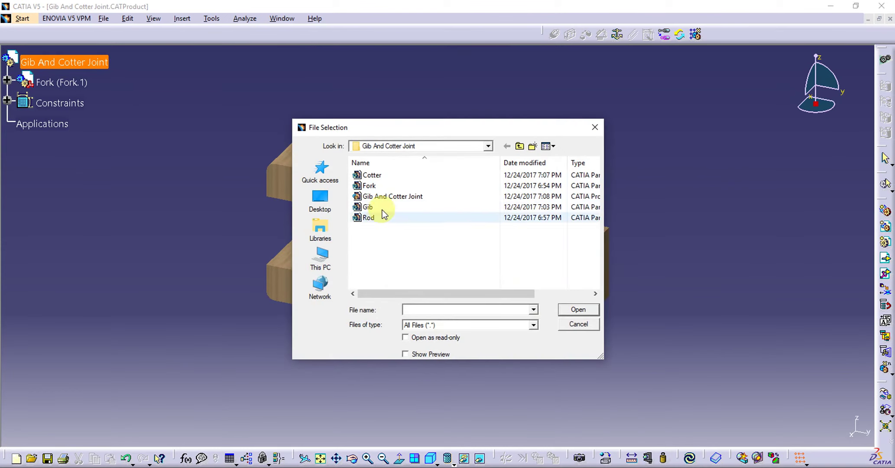
- Insert the Cotter part, then undo that insertion
{"action": "left_click", "coordinate": [372, 175]}
{"action": "left_click", "coordinate": [579, 310]}
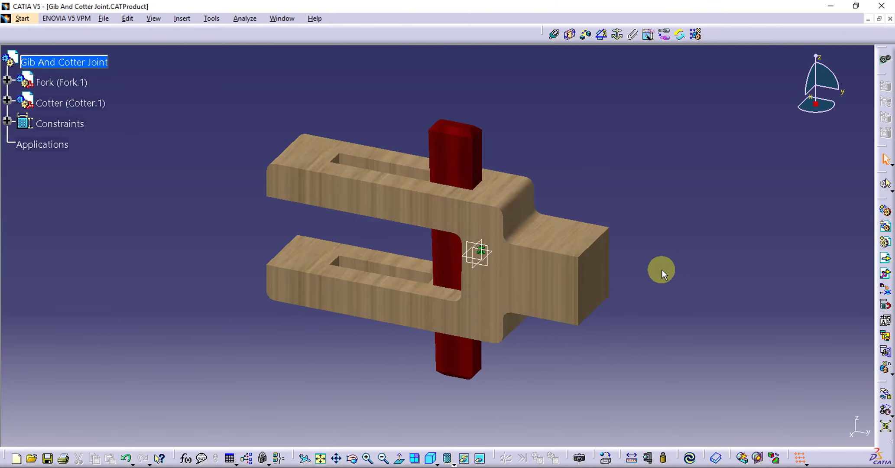
{"action": "key", "text": "ctrl+z"}
- Insert the Rod part as Rod.1 and snap the compass onto it
{"action": "left_click", "coordinate": [886, 273]}
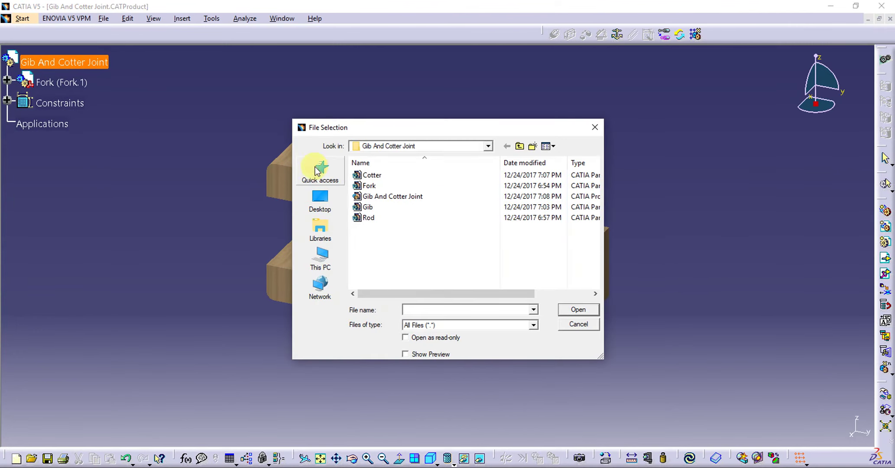
{"action": "left_click", "coordinate": [364, 218]}
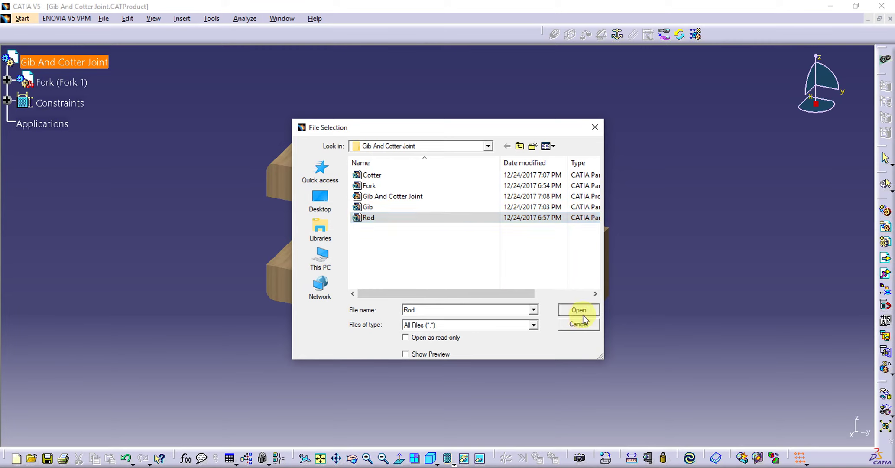
{"action": "left_click", "coordinate": [580, 310]}
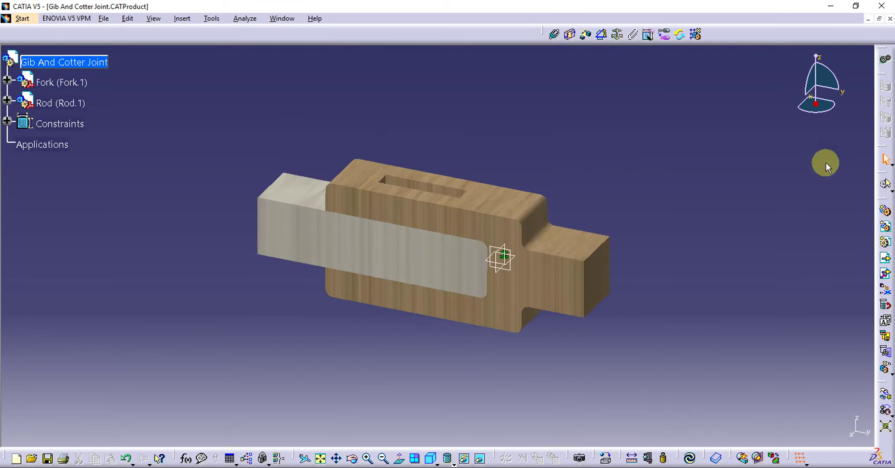
{"action": "left_click_drag", "start_coordinate": [815, 104], "coordinate": [403, 261]}
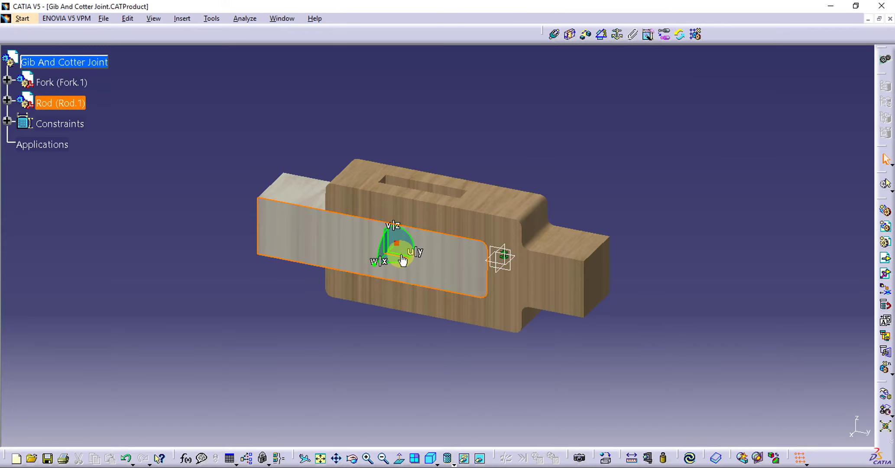
- Drag the Rod clear of the Fork to the upper left and return the compass
{"action": "left_click_drag", "start_coordinate": [402, 255], "coordinate": [124, 202]}
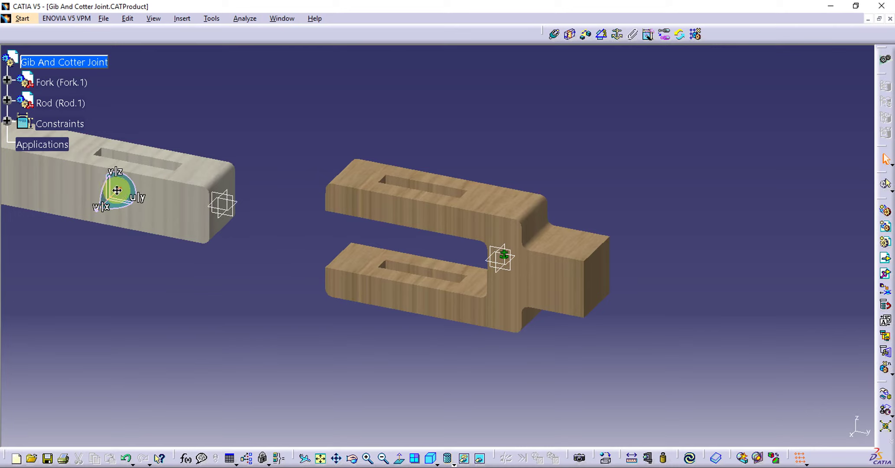
{"action": "left_click_drag", "start_coordinate": [117, 189], "coordinate": [645, 312]}
{"action": "left_click", "coordinate": [584, 318]}
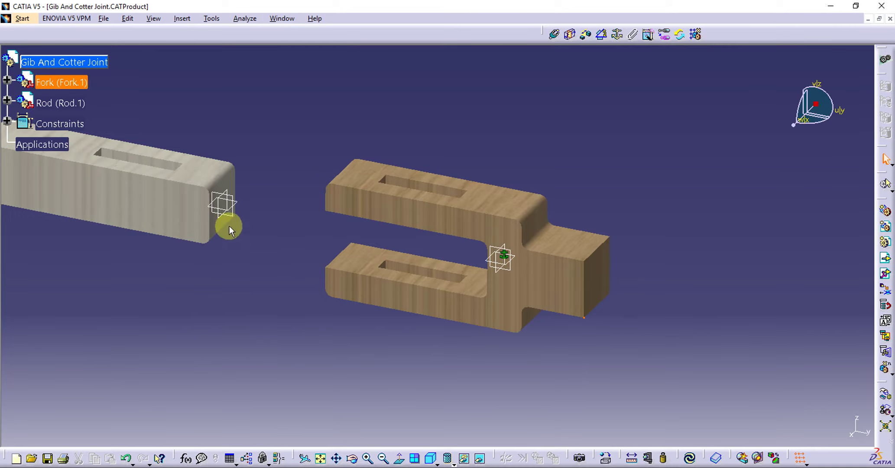
{"action": "left_click", "coordinate": [225, 208]}
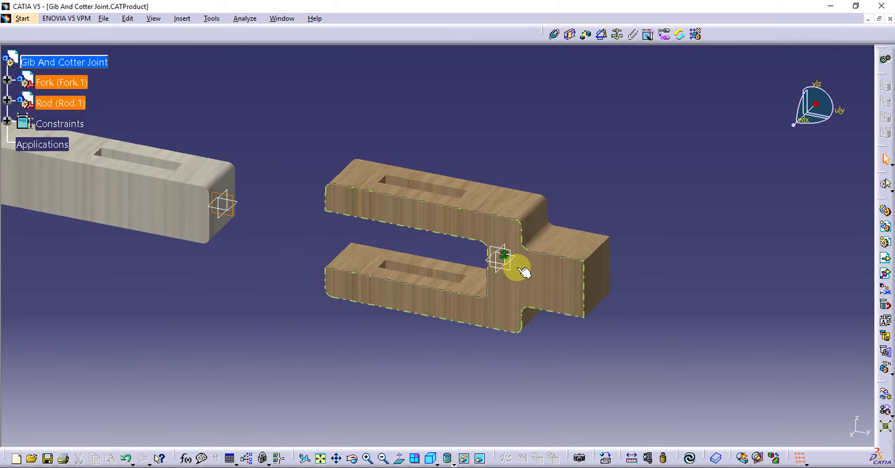
- Make the Rod and Fork axis systems coincident, dismissing the assistant message
{"action": "left_click", "coordinate": [504, 259]}
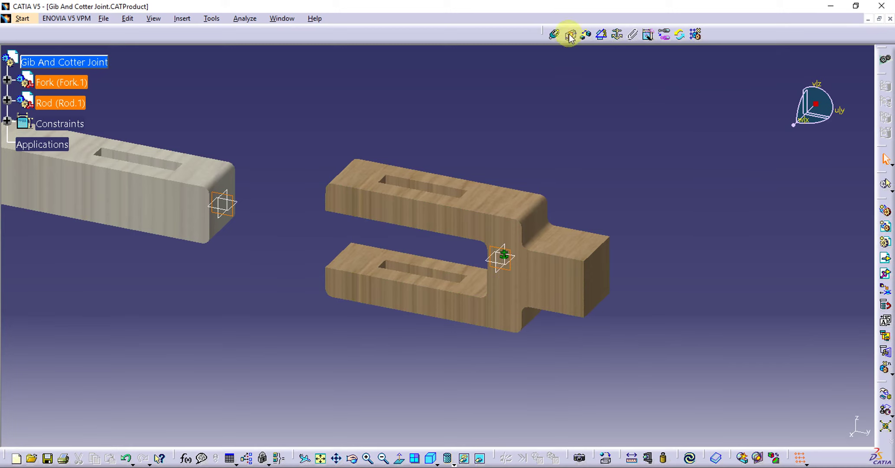
{"action": "left_click", "coordinate": [554, 35]}
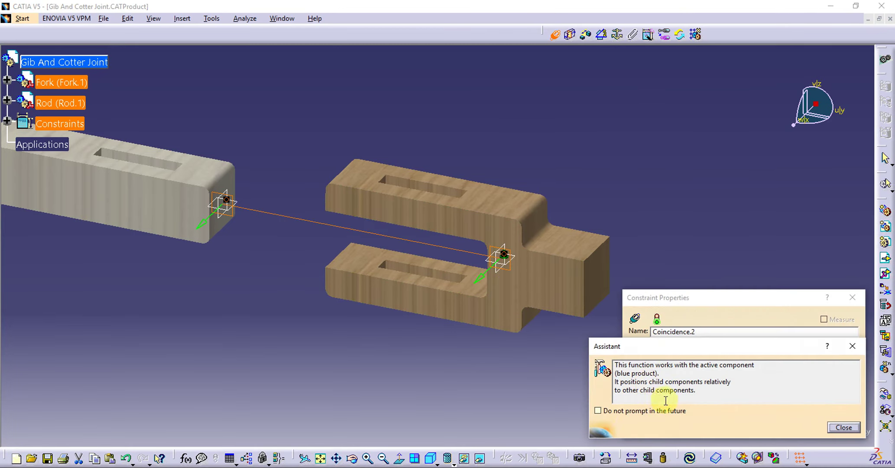
{"action": "left_click", "coordinate": [598, 410]}
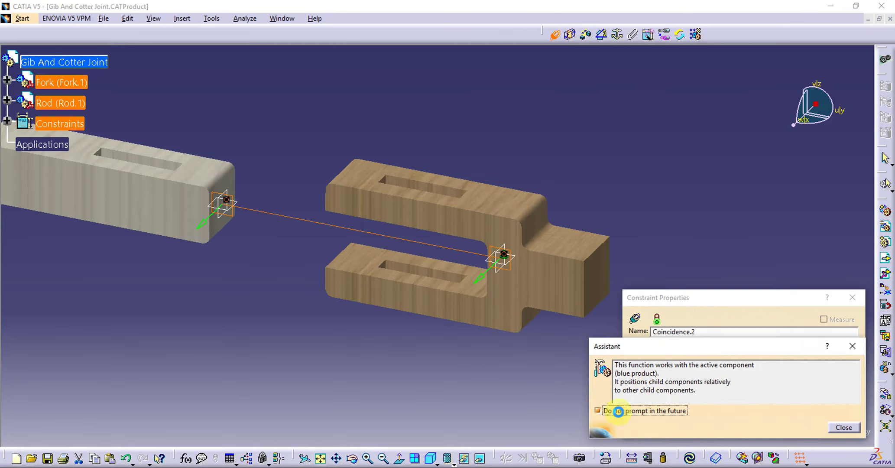
{"action": "left_click", "coordinate": [850, 433]}
{"action": "left_click", "coordinate": [797, 428]}
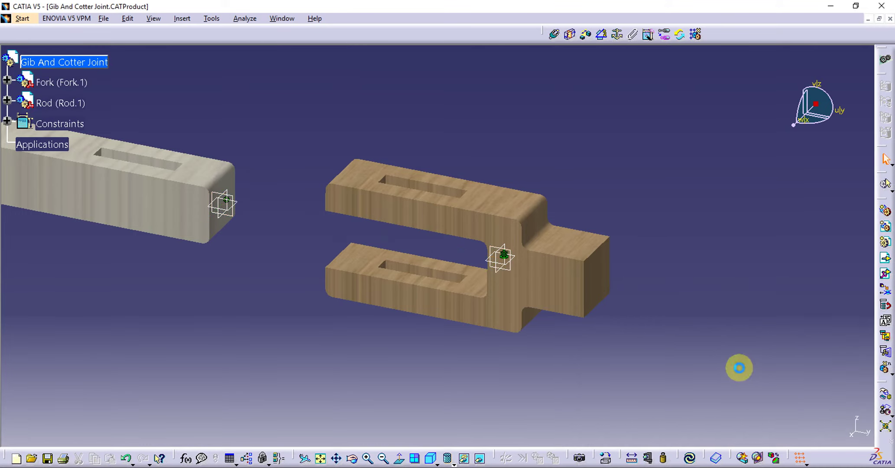
- Reapply coincidence between the Rod and Fork axis systems and confirm it
{"action": "left_click", "coordinate": [242, 208]}
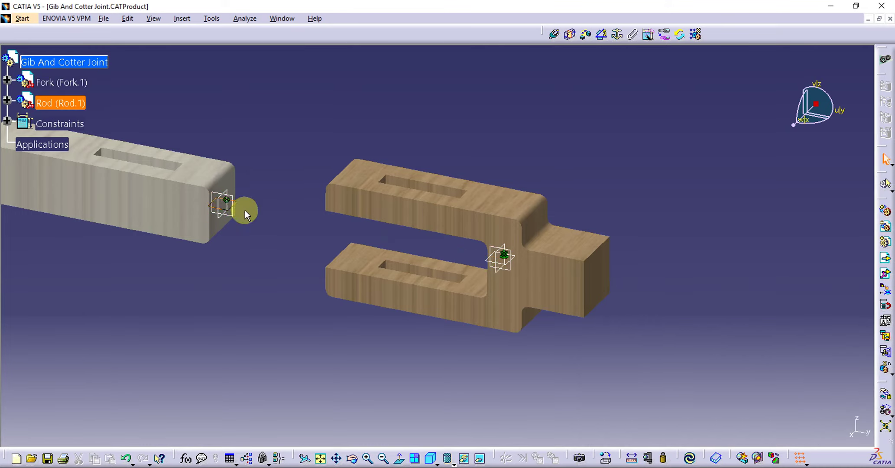
{"action": "left_click", "coordinate": [520, 259]}
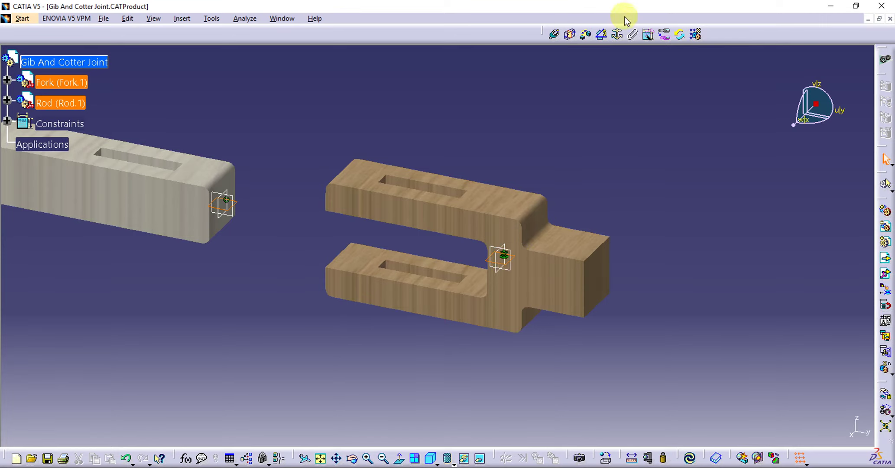
{"action": "left_click", "coordinate": [555, 36]}
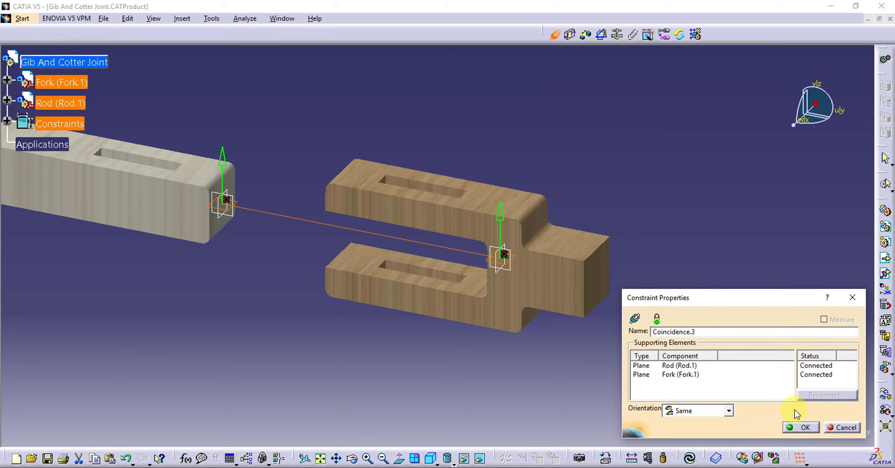
{"action": "left_click", "coordinate": [804, 429]}
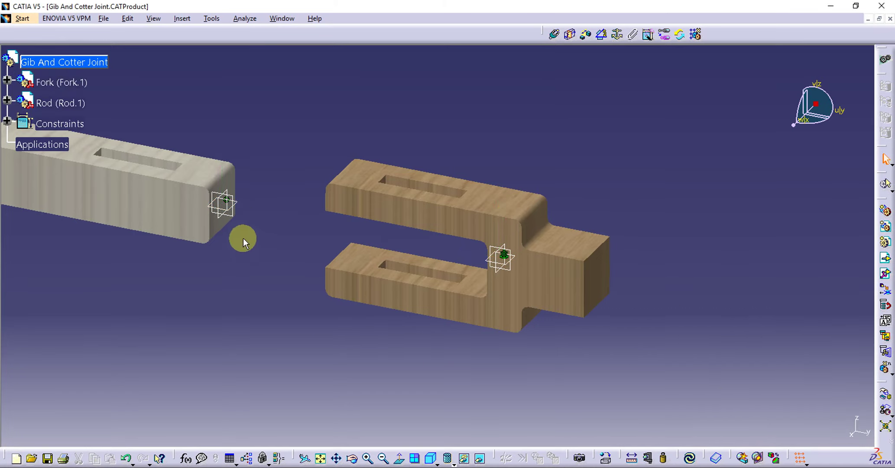
- Add a contact constraint between the Rod's end face and the Fork's inner face
{"action": "left_click", "coordinate": [222, 223]}
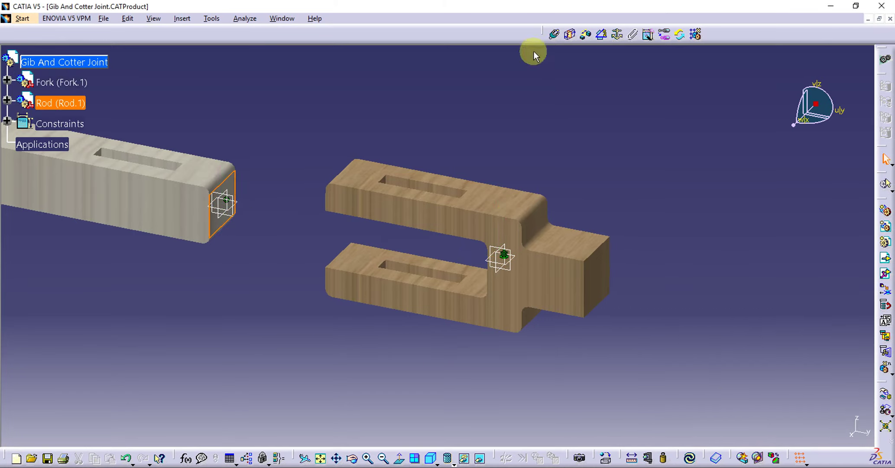
{"action": "left_click", "coordinate": [570, 38]}
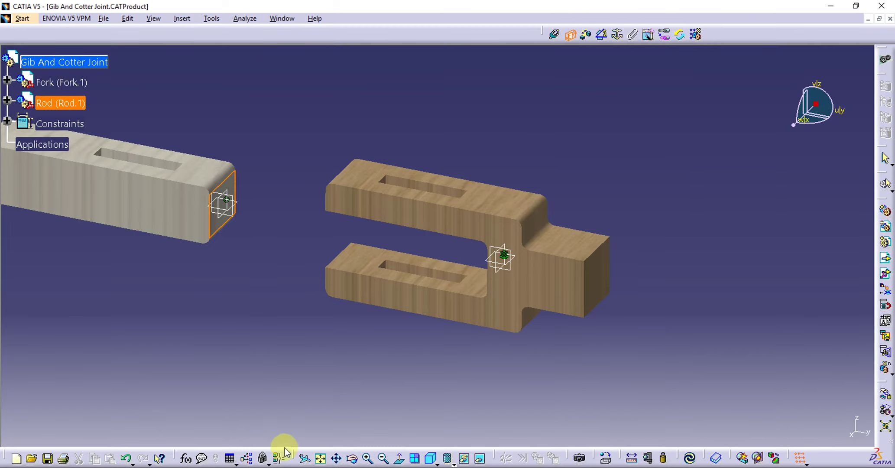
{"action": "left_click_drag", "start_coordinate": [299, 245], "coordinate": [489, 279]}
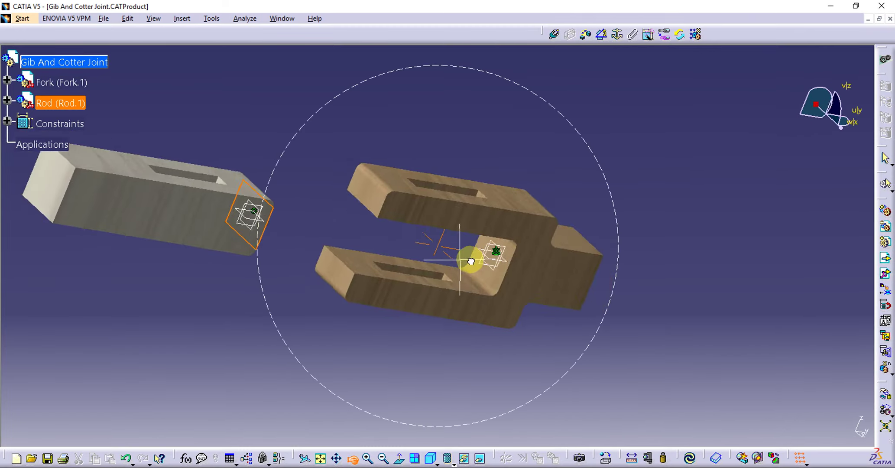
{"action": "left_click", "coordinate": [489, 279]}
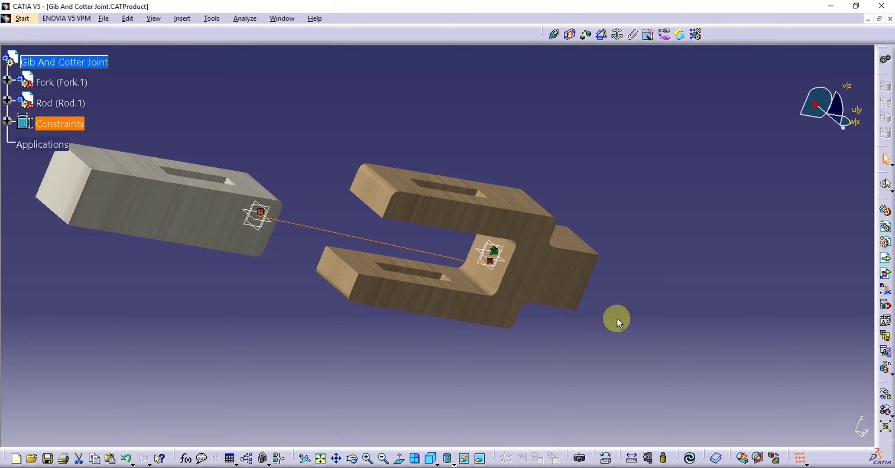
- Update the assembly so the Rod seats in the Fork's slot, then insert another existing component into the root product
{"action": "left_click", "coordinate": [690, 459]}
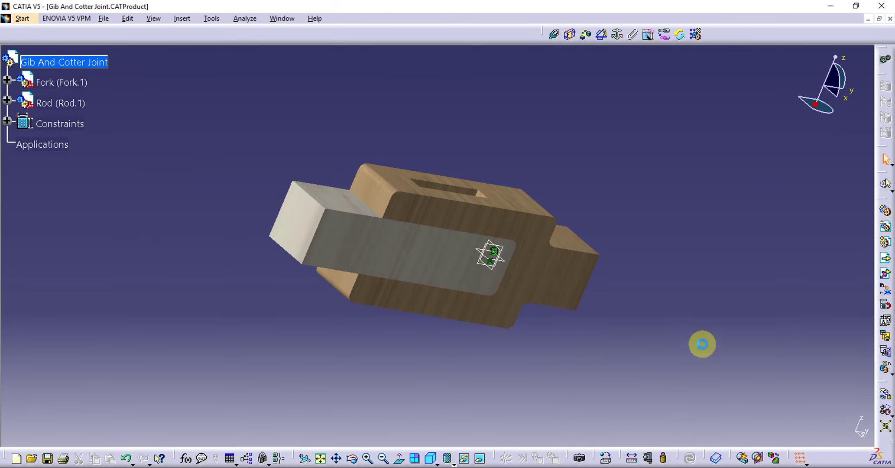
{"action": "left_click", "coordinate": [432, 461]}
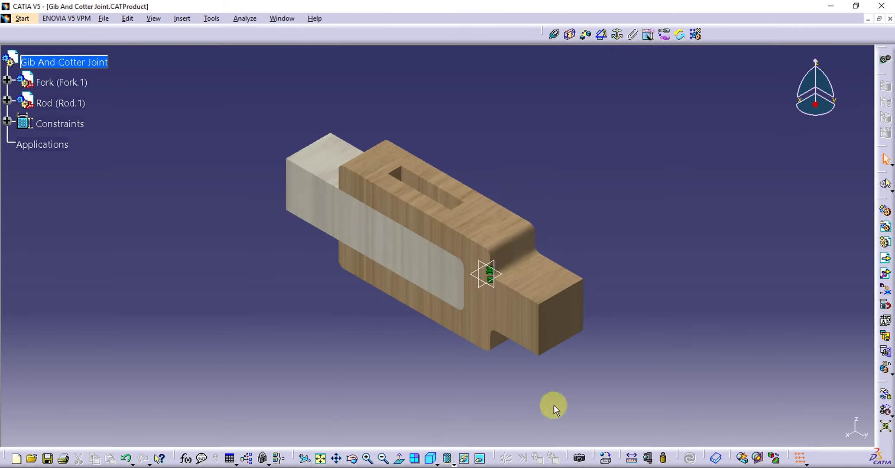
{"action": "middle_click_drag", "start_coordinate": [642, 339], "coordinate": [645, 315]}
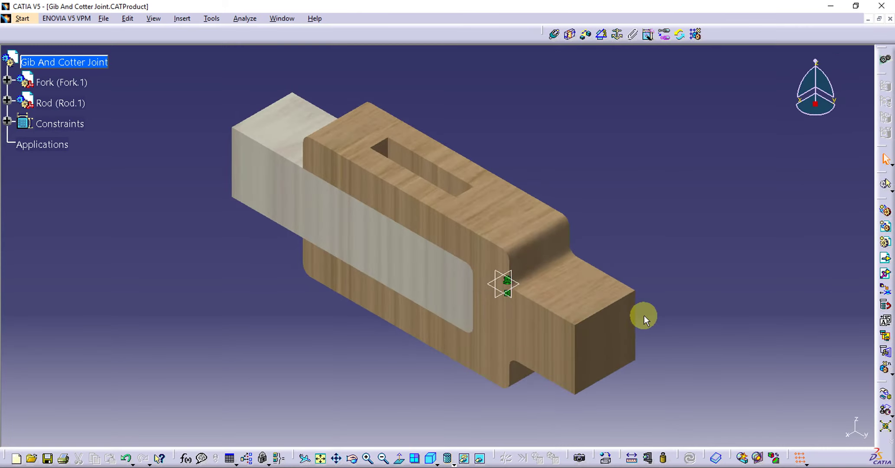
{"action": "left_click", "coordinate": [76, 62]}
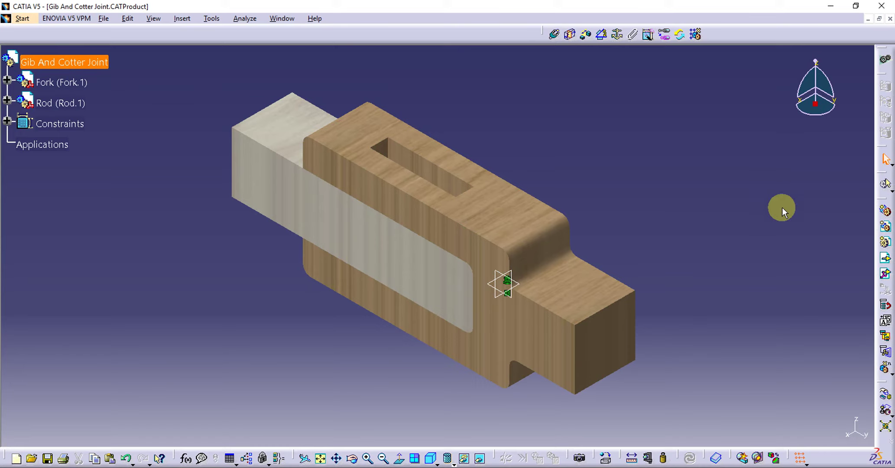
{"action": "left_click", "coordinate": [885, 258]}
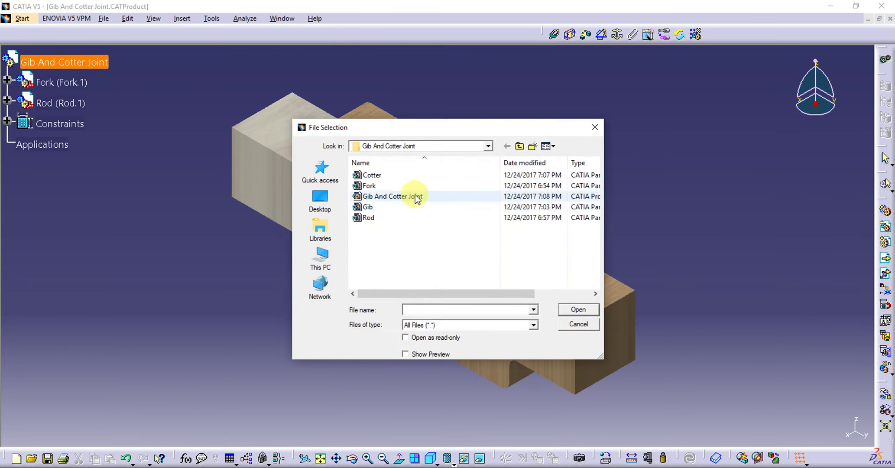
- Insert the Gib part as Gib.1 and drag it clear to stand beside the Fork
{"action": "left_click", "coordinate": [367, 207]}
{"action": "left_click", "coordinate": [581, 309]}
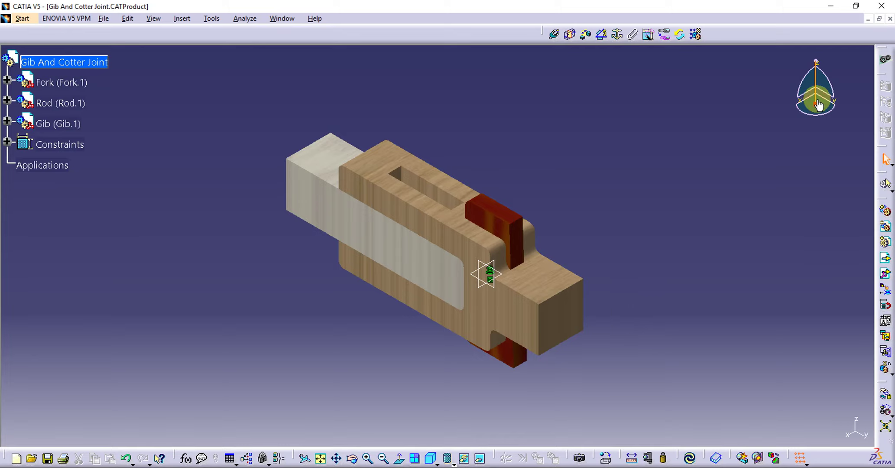
{"action": "left_click_drag", "start_coordinate": [816, 105], "coordinate": [497, 211]}
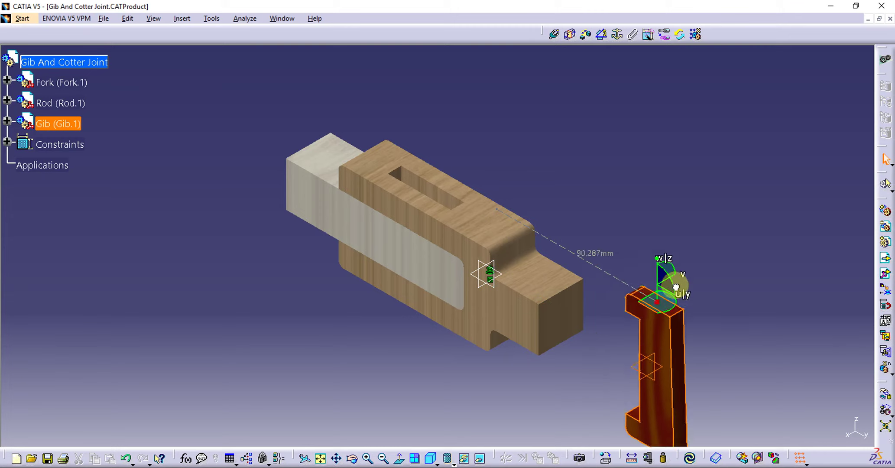
{"action": "left_click_drag", "start_coordinate": [491, 221], "coordinate": [672, 323]}
{"action": "middle_click_drag", "start_coordinate": [753, 305], "coordinate": [737, 216]}
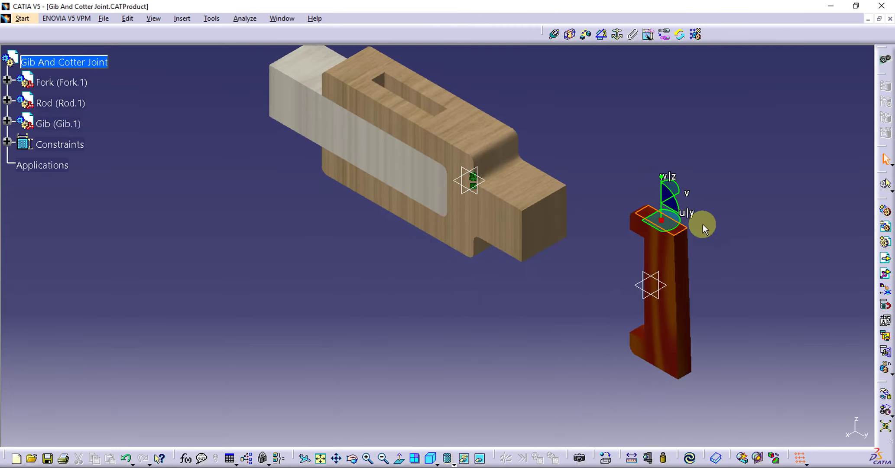
{"action": "left_click_drag", "start_coordinate": [662, 221], "coordinate": [762, 264]}
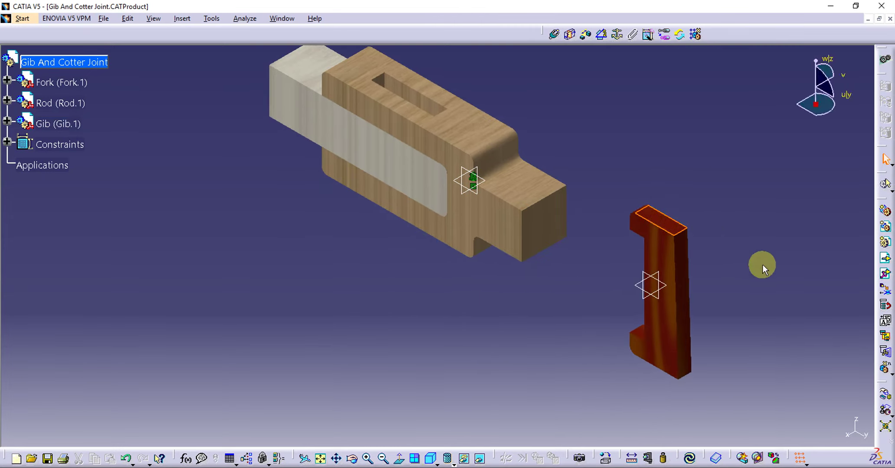
{"action": "left_click", "coordinate": [754, 240]}
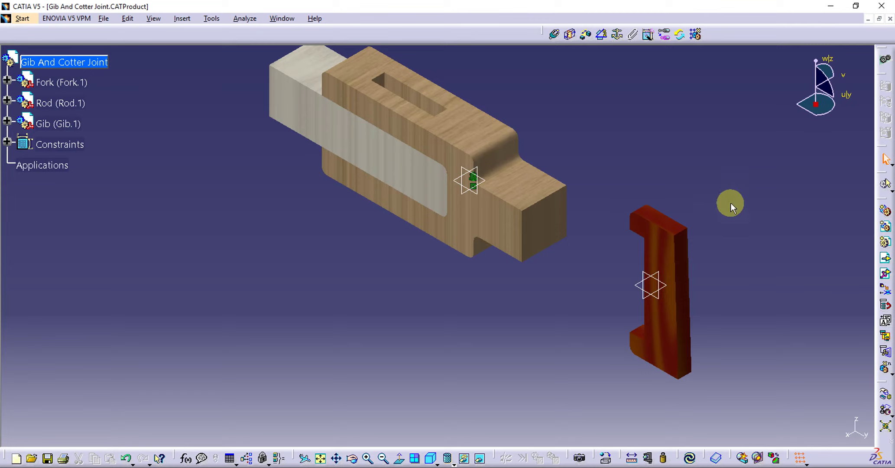
{"action": "left_click", "coordinate": [555, 36]}
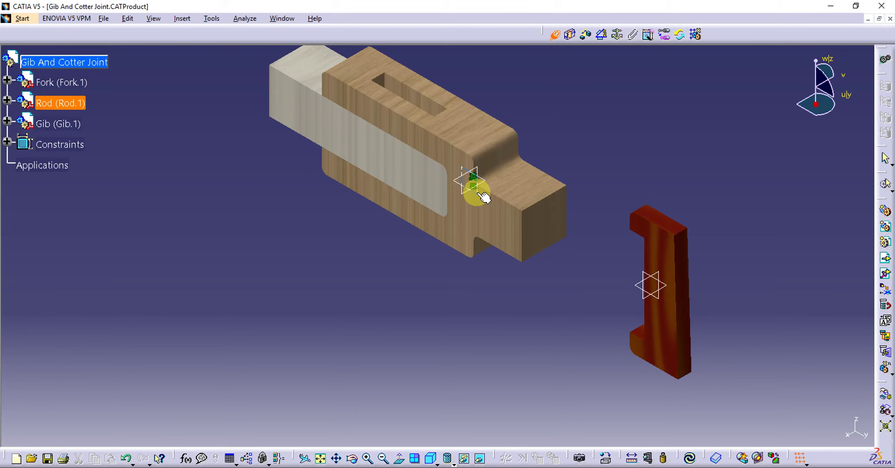
- Make the Gib's axis coincident with the Rod and contact its end face with the Fork slot, then update
{"action": "left_click", "coordinate": [659, 299]}
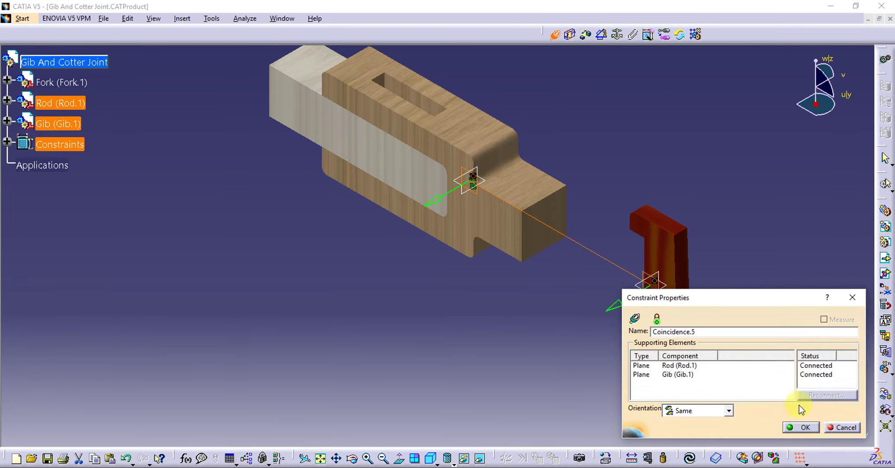
{"action": "left_click", "coordinate": [791, 426]}
{"action": "left_click", "coordinate": [541, 120]}
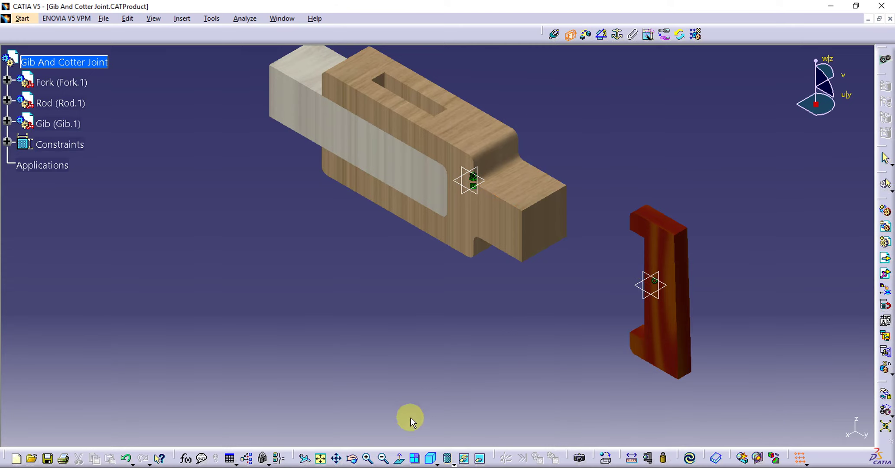
{"action": "left_click", "coordinate": [353, 459]}
{"action": "mouse_move", "coordinate": [433, 310]}
{"action": "left_mouse_down"}
{"action": "mouse_move", "coordinate": [542, 143]}
{"action": "mouse_move", "coordinate": [552, 95]}
{"action": "left_mouse_up"}
{"action": "left_click", "coordinate": [569, 147]}
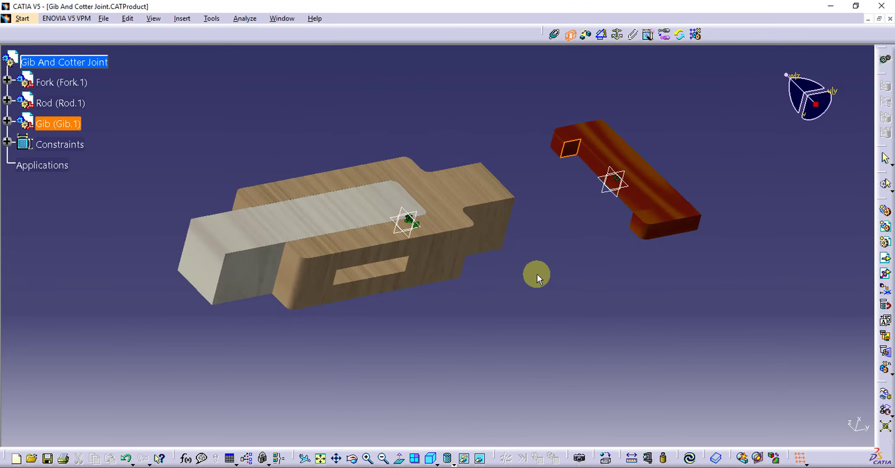
{"action": "left_click", "coordinate": [430, 455]}
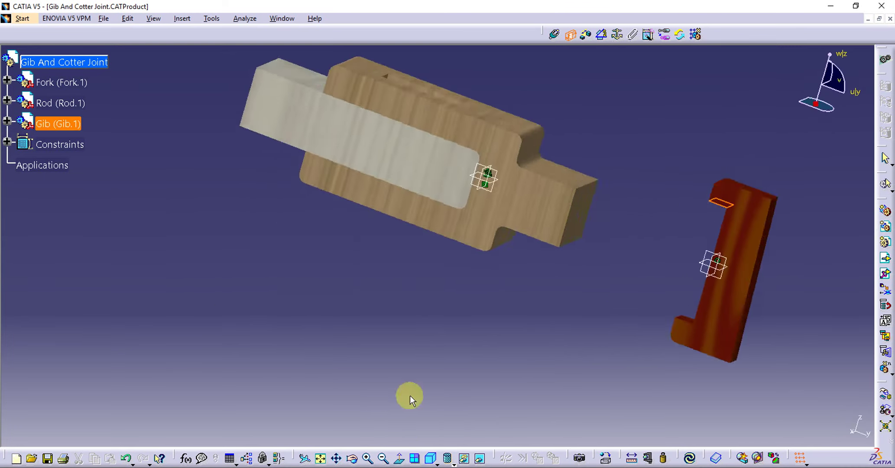
{"action": "left_click", "coordinate": [366, 60]}
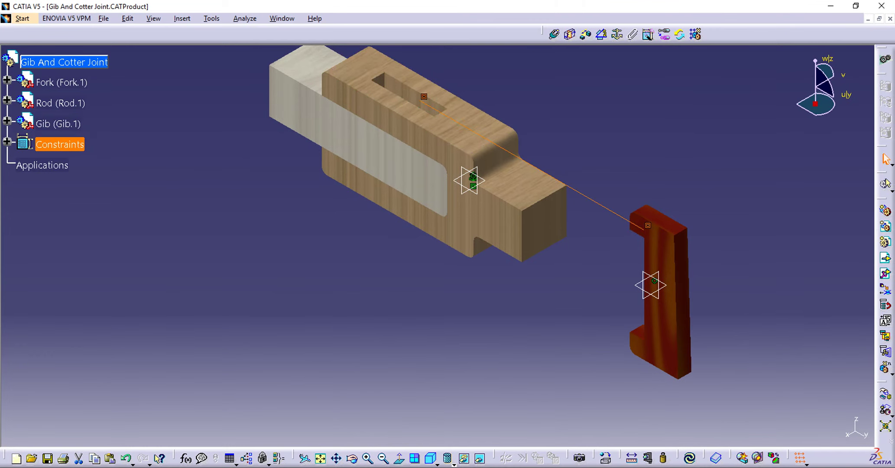
{"action": "left_click", "coordinate": [689, 458]}
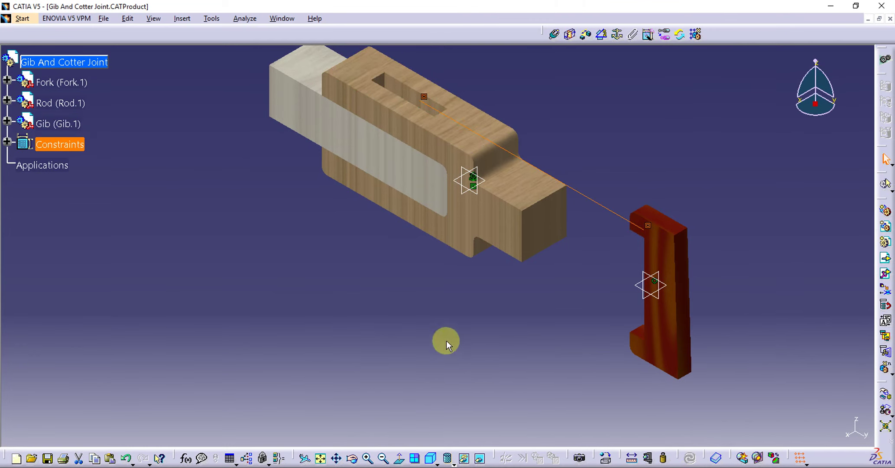
- Contact a Gib side face with the Fork's inner slot face and update so the Gib drops in
{"action": "middle_click_drag", "start_coordinate": [446, 341], "coordinate": [452, 334]}
{"action": "mouse_move", "coordinate": [354, 458]}
{"action": "left_mouse_down"}
{"action": "mouse_move", "coordinate": [582, 270]}
{"action": "mouse_move", "coordinate": [599, 239]}
{"action": "mouse_move", "coordinate": [625, 299]}
{"action": "mouse_move", "coordinate": [623, 395]}
{"action": "left_mouse_up"}
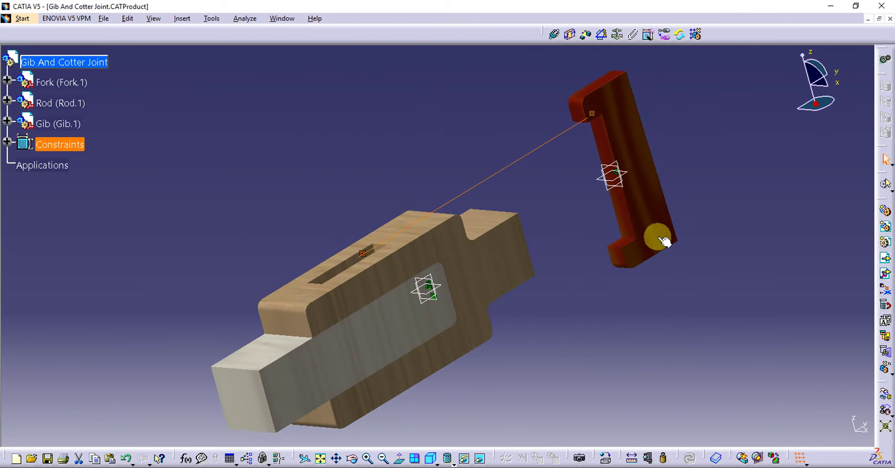
{"action": "left_click", "coordinate": [569, 34]}
{"action": "left_click", "coordinate": [594, 134]}
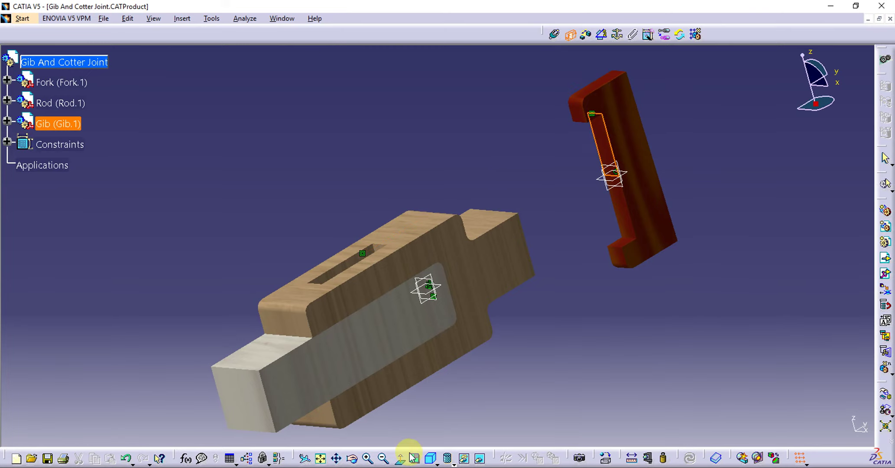
{"action": "left_click", "coordinate": [429, 458]}
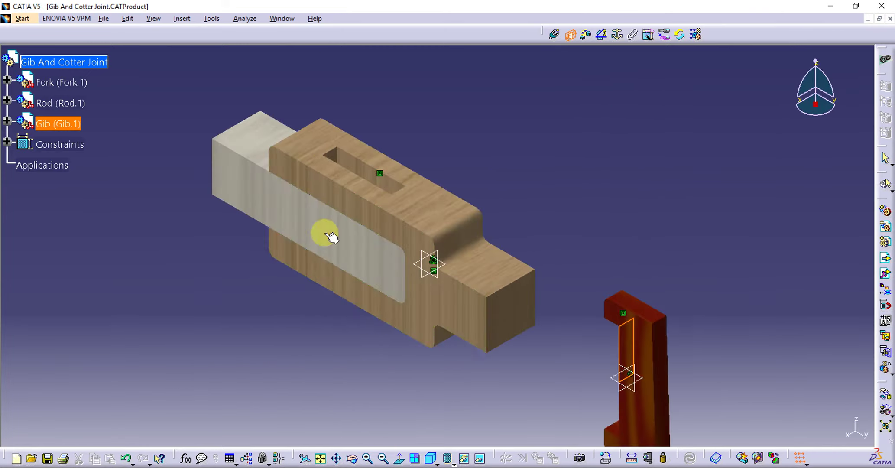
{"action": "left_click", "coordinate": [335, 159]}
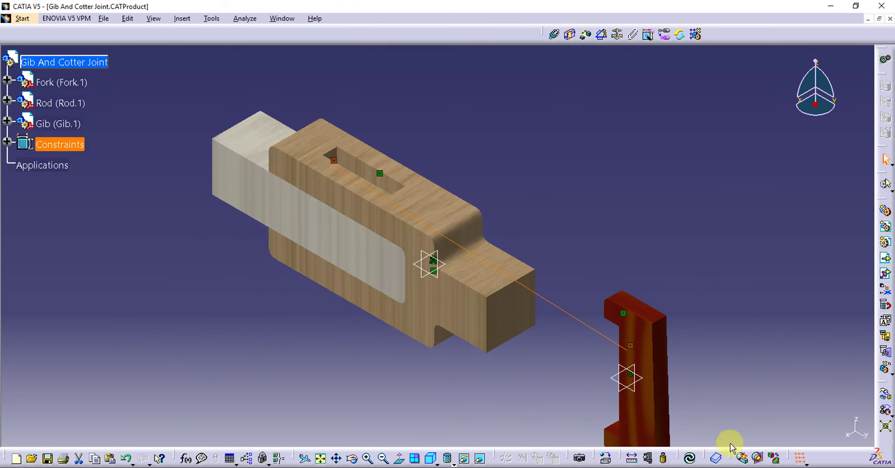
{"action": "left_click", "coordinate": [690, 458]}
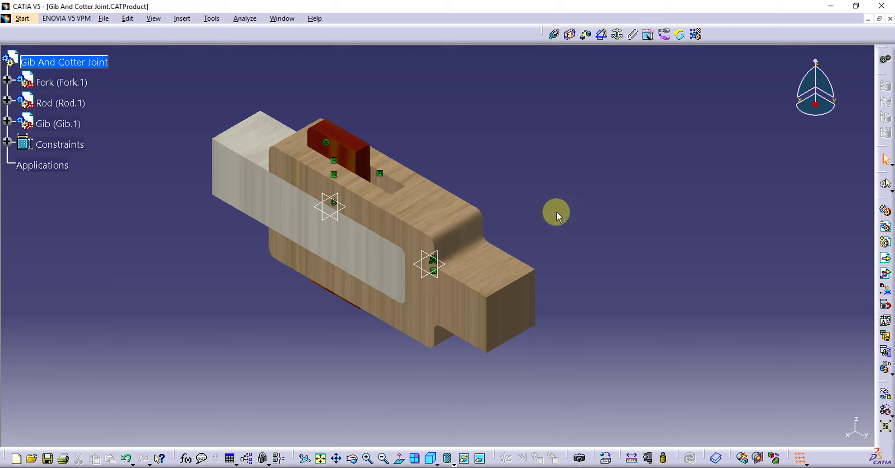
- Insert the Cotter part as Cotter.1 and move it out of the joint to the right
{"action": "left_click", "coordinate": [886, 260]}
{"action": "left_click", "coordinate": [384, 175]}
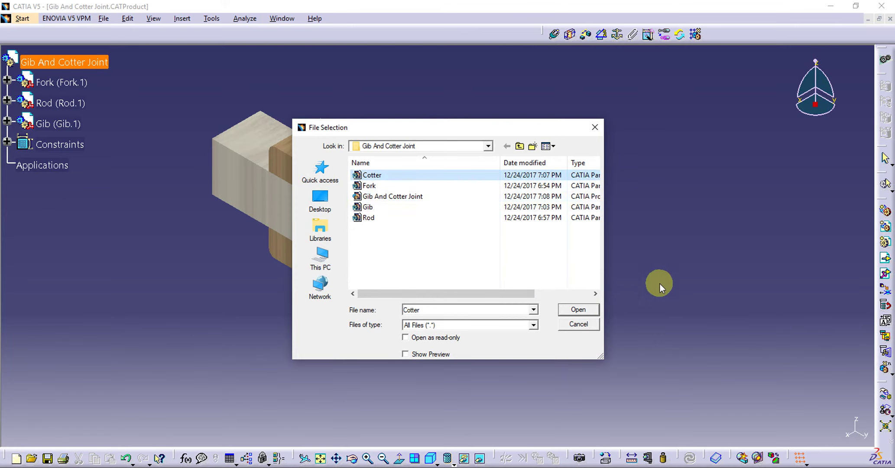
{"action": "left_click", "coordinate": [583, 310]}
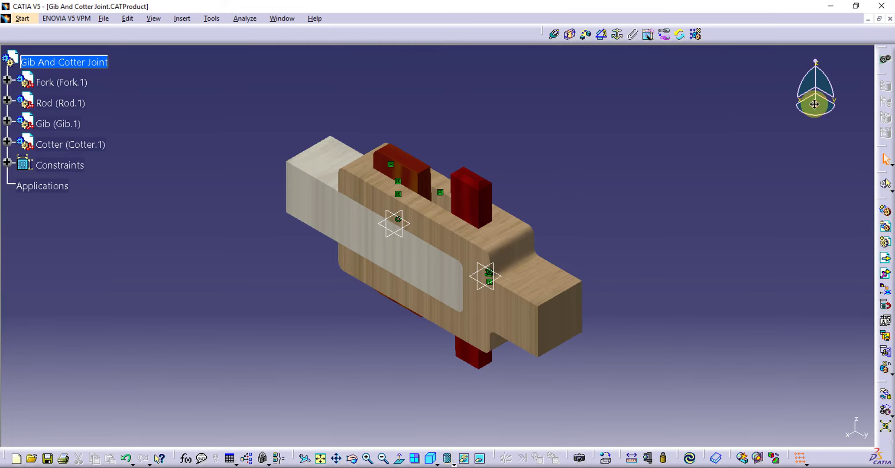
{"action": "left_click_drag", "start_coordinate": [814, 104], "coordinate": [464, 207]}
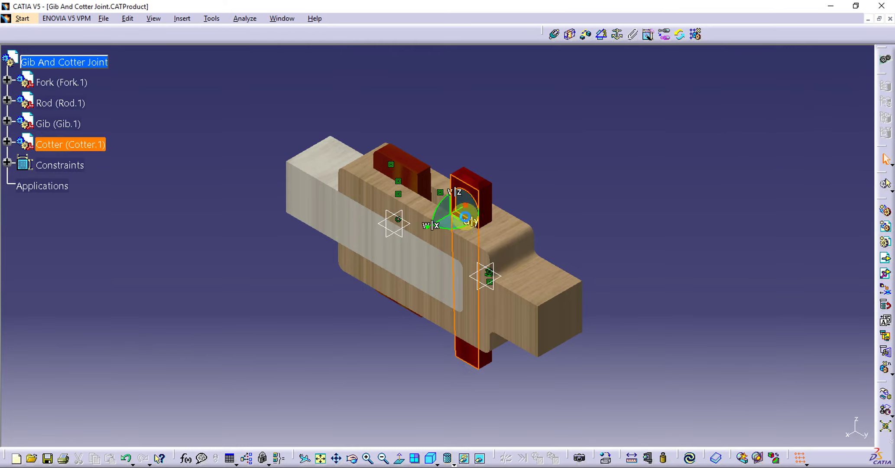
{"action": "left_click_drag", "start_coordinate": [464, 221], "coordinate": [619, 219]}
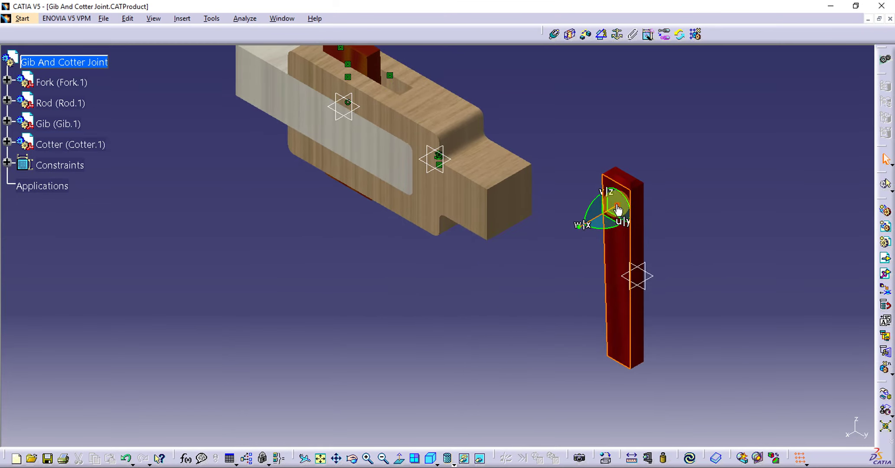
{"action": "left_click_drag", "start_coordinate": [618, 205], "coordinate": [728, 285]}
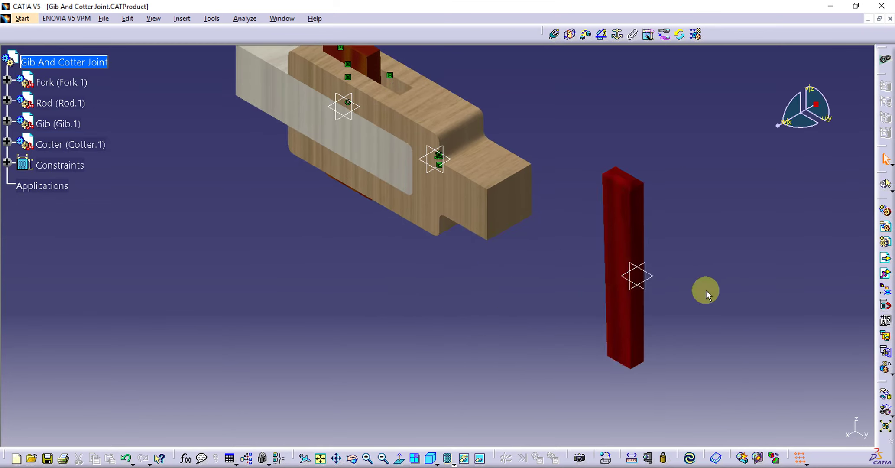
{"action": "left_click", "coordinate": [644, 290]}
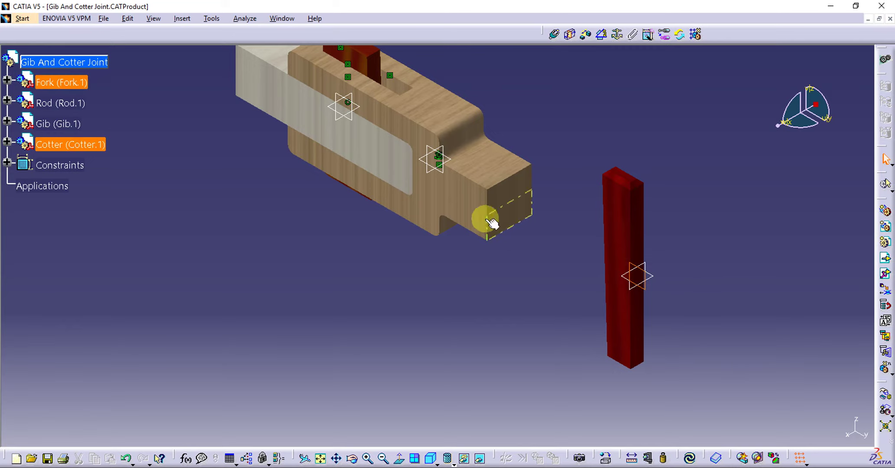
- Add Coincidence constraints between the Cotter axis and the Rod and Gib axes
{"action": "left_click", "coordinate": [442, 173]}
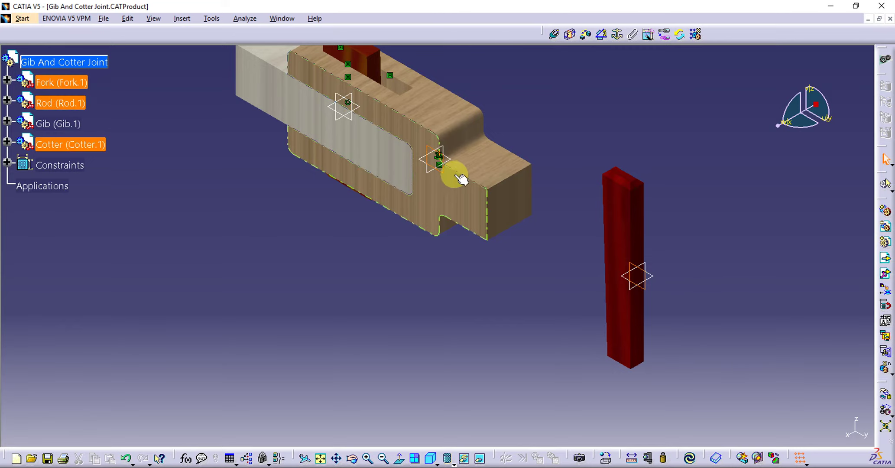
{"action": "left_click", "coordinate": [554, 34]}
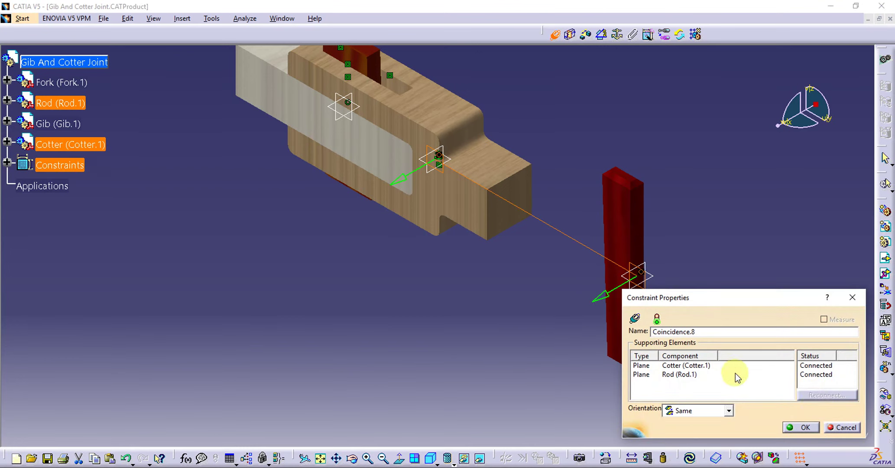
{"action": "left_click", "coordinate": [797, 424]}
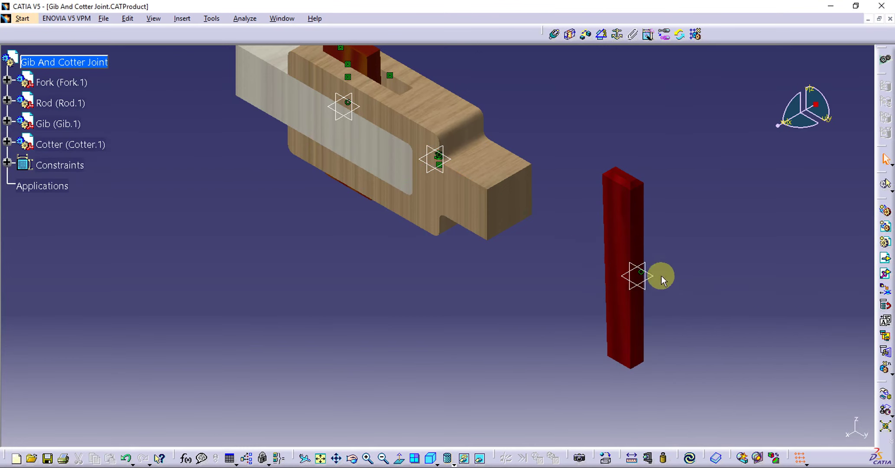
{"action": "left_click", "coordinate": [646, 277]}
{"action": "left_click", "coordinate": [357, 113]}
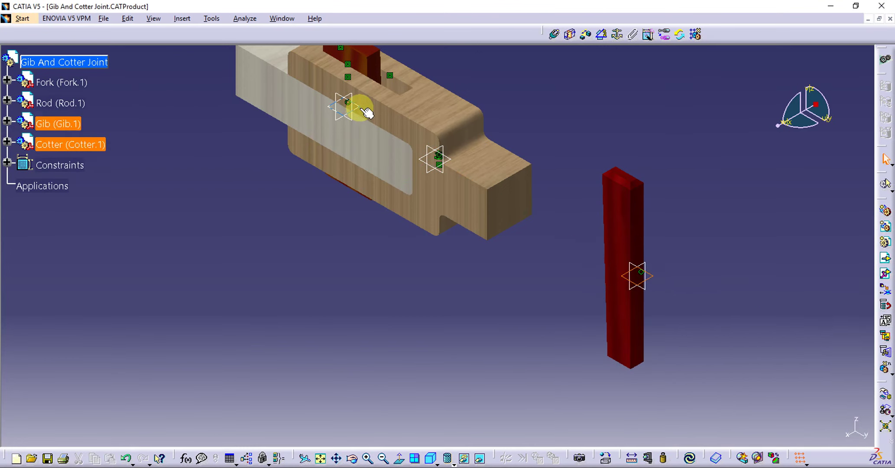
{"action": "left_click", "coordinate": [554, 35]}
{"action": "left_click", "coordinate": [803, 427]}
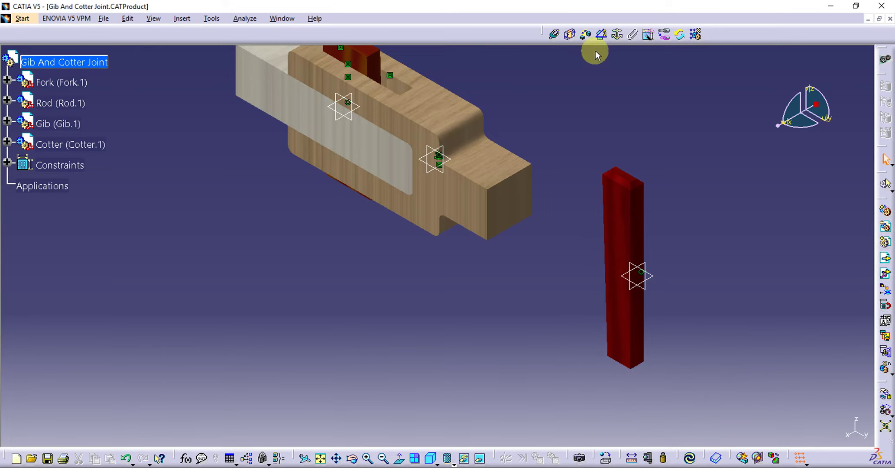
- Contact a Cotter face with the slot face, update, and return to isometric view
{"action": "left_click", "coordinate": [570, 34]}
{"action": "left_click", "coordinate": [644, 223]}
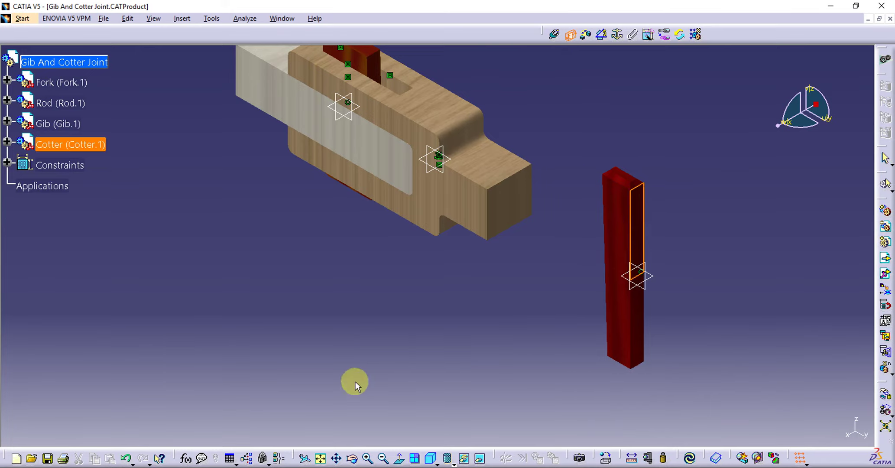
{"action": "mouse_move", "coordinate": [274, 296]}
{"action": "middle_mouse_down"}
{"action": "mouse_move", "coordinate": [585, 339]}
{"action": "mouse_move", "coordinate": [540, 318]}
{"action": "middle_mouse_up"}
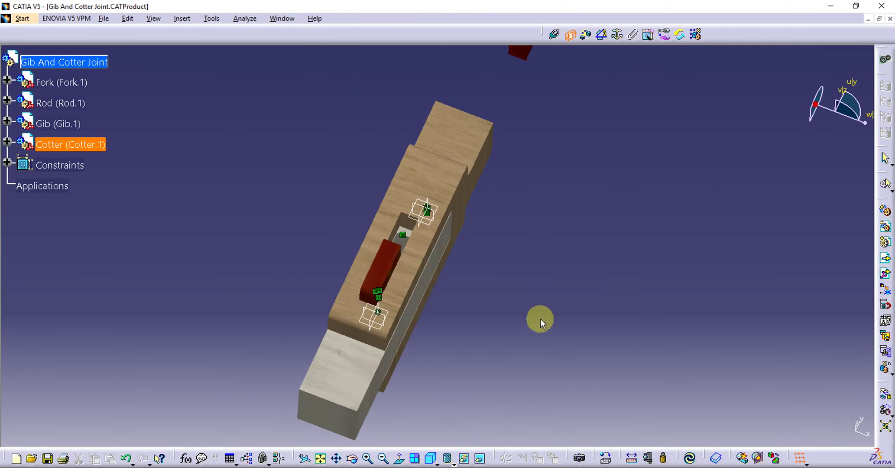
{"action": "left_click", "coordinate": [406, 240]}
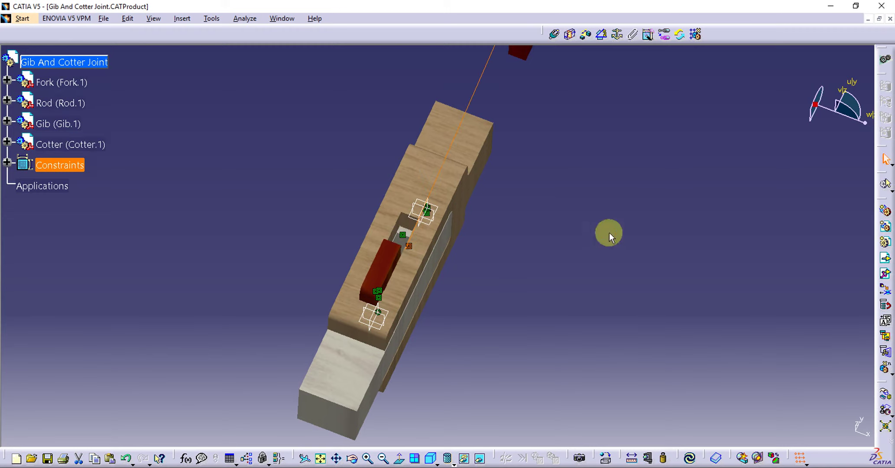
{"action": "left_click", "coordinate": [690, 458]}
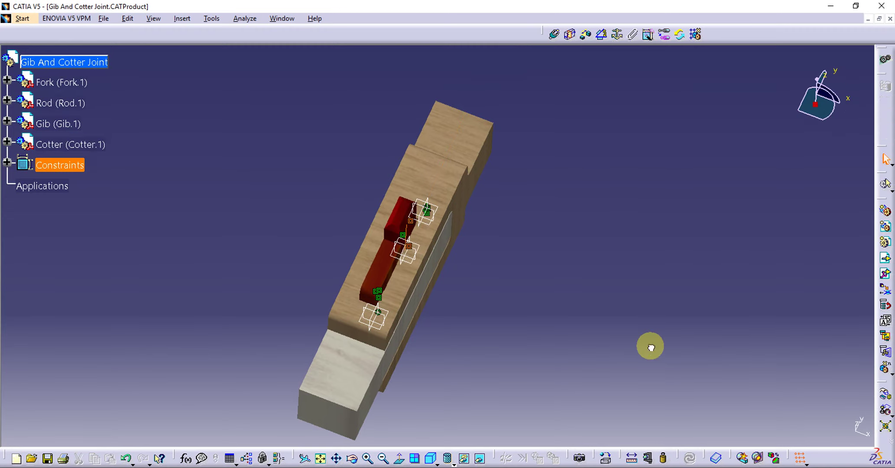
{"action": "left_click", "coordinate": [430, 457]}
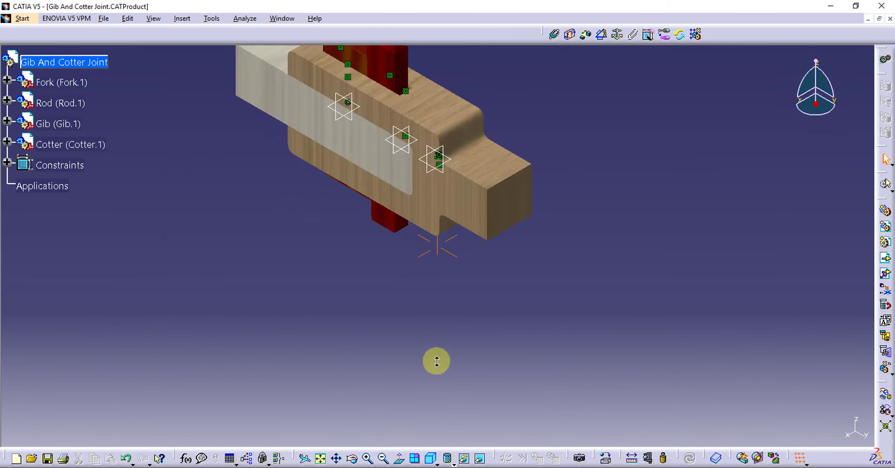
- Hide the assembly's constraint symbols via the Constraints node
{"action": "middle_click_drag", "start_coordinate": [376, 308], "coordinate": [458, 338]}
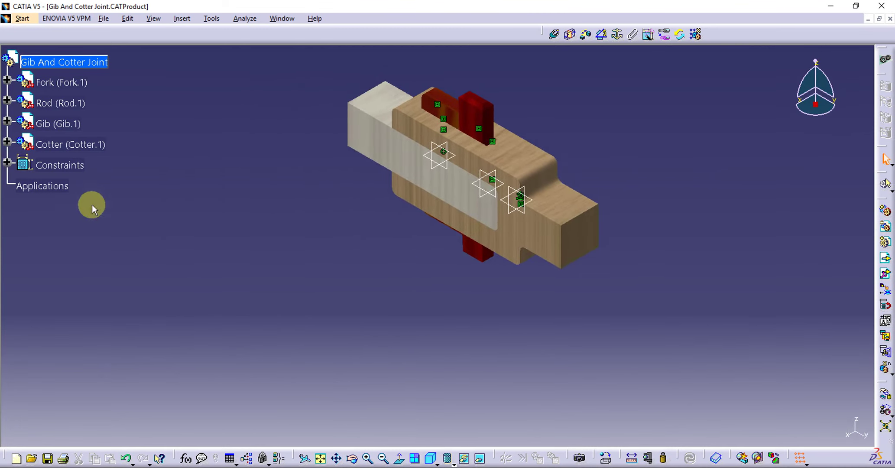
{"action": "right_click", "coordinate": [60, 165]}
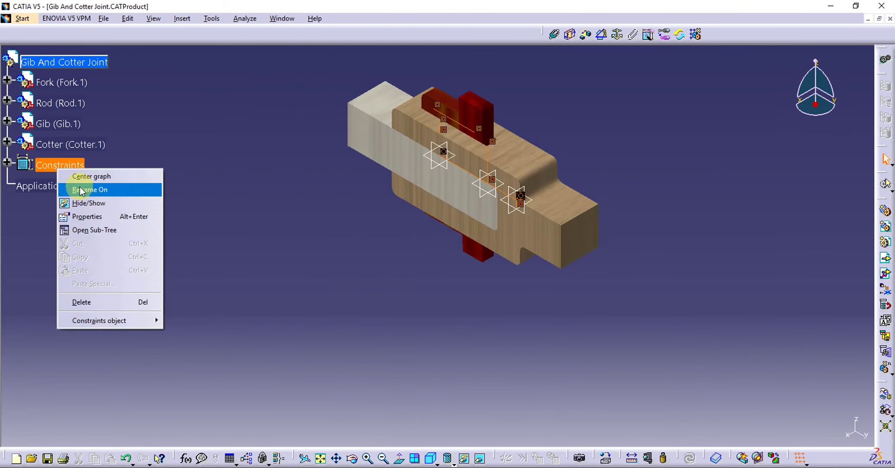
{"action": "left_click", "coordinate": [99, 202]}
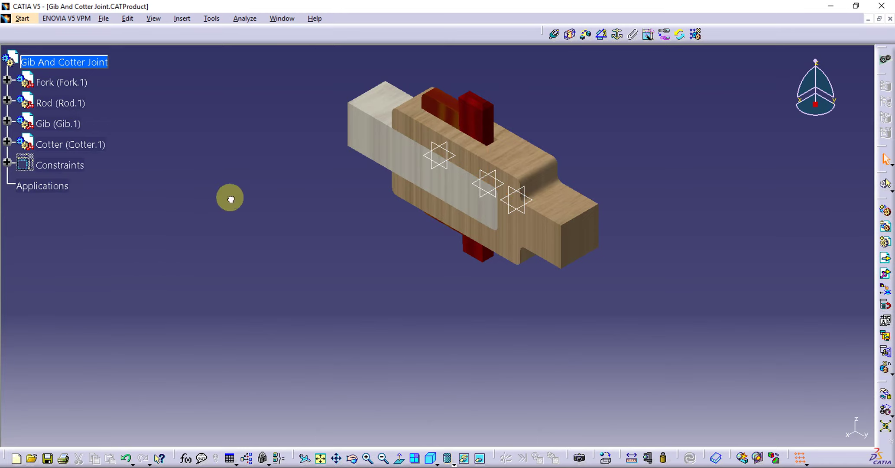
{"action": "middle_click_drag", "start_coordinate": [236, 216], "coordinate": [248, 234]}
- Toggle Hide/Show on the selected Fork, Rod and Cotter so all four parts remain visible
{"action": "mouse_move", "coordinate": [344, 90]}
{"action": "left_mouse_down"}
{"action": "mouse_move", "coordinate": [457, 225]}
{"action": "mouse_move", "coordinate": [451, 244]}
{"action": "left_mouse_up"}
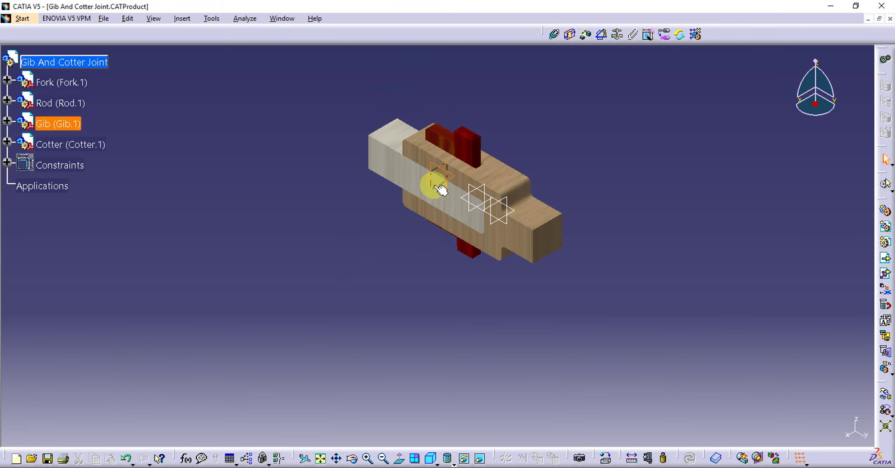
{"action": "right_click", "coordinate": [440, 189]}
{"action": "left_click", "coordinate": [443, 216]}
{"action": "left_click_drag", "start_coordinate": [470, 101], "coordinate": [540, 267]}
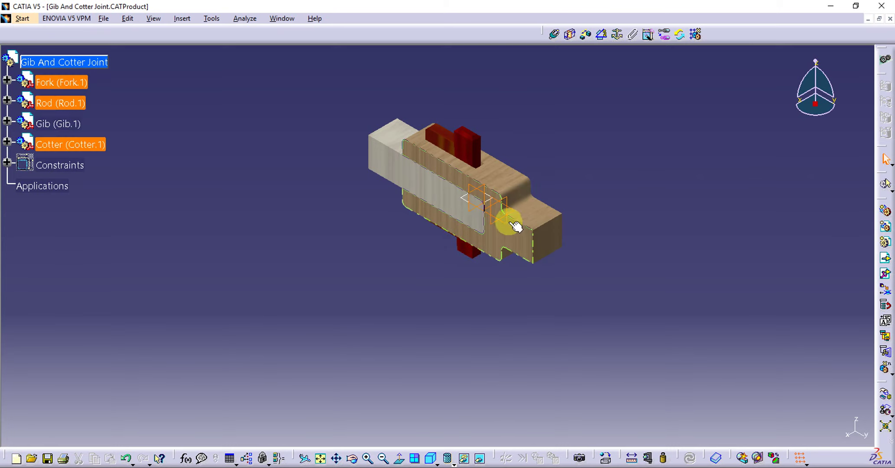
{"action": "right_click", "coordinate": [510, 223]}
{"action": "left_click", "coordinate": [530, 256]}
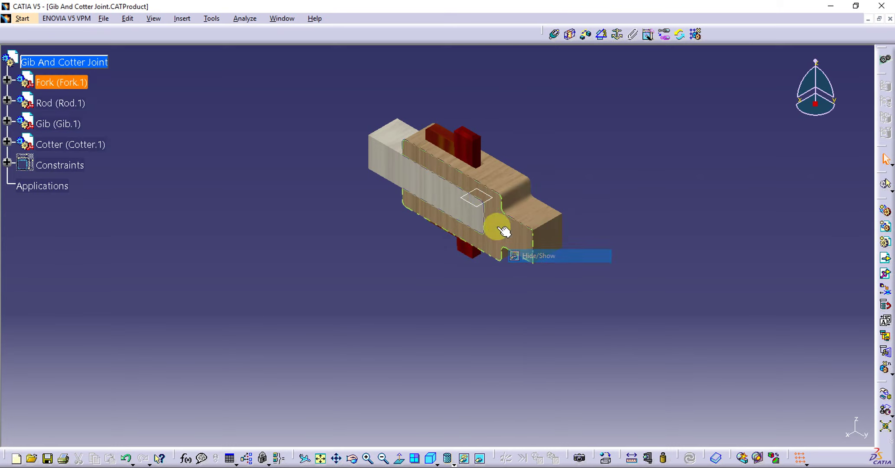
{"action": "right_click", "coordinate": [476, 205]}
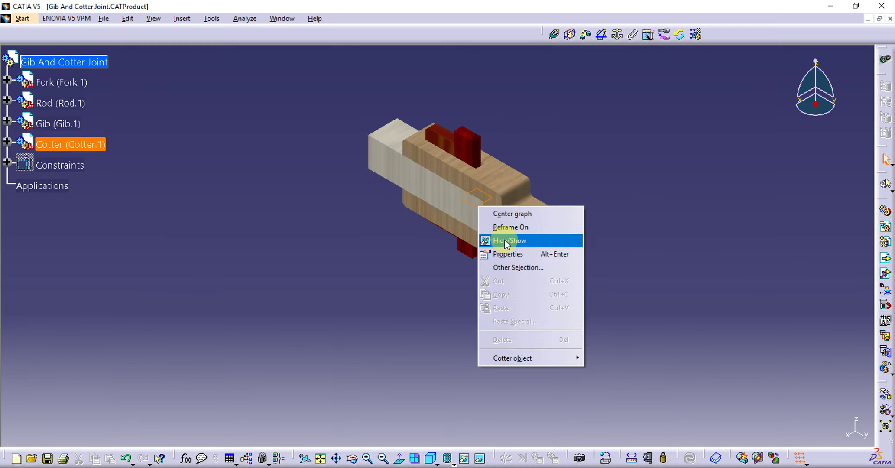
{"action": "left_click", "coordinate": [505, 240]}
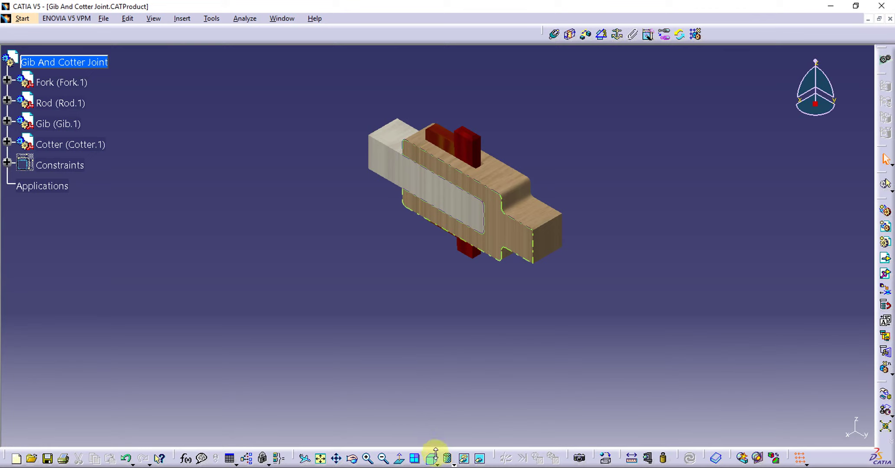
- Switch the joint to the flat front standard view
{"action": "left_click", "coordinate": [431, 459]}
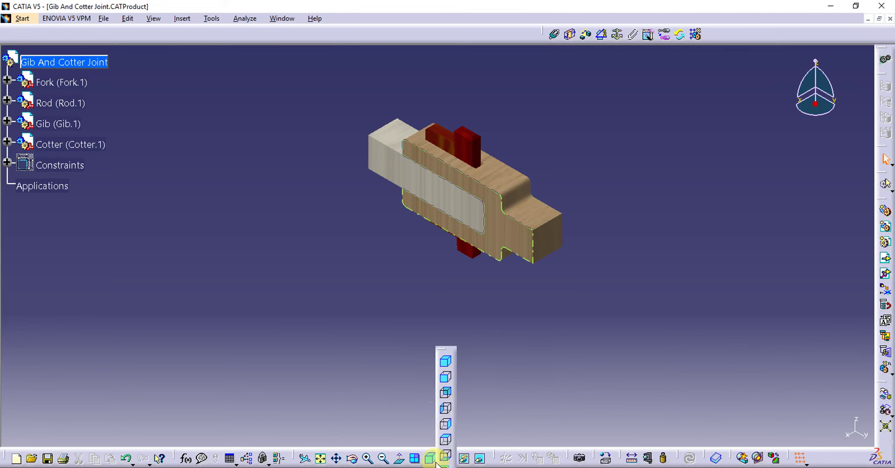
{"action": "left_click", "coordinate": [445, 380]}
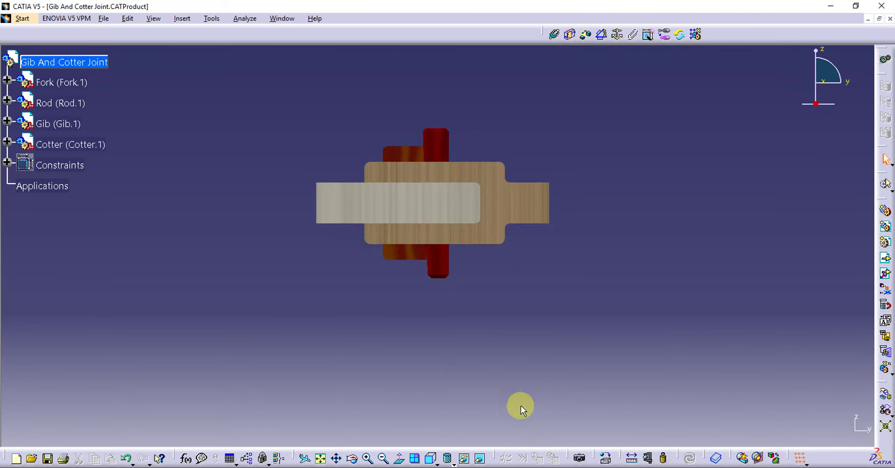
{"action": "left_click", "coordinate": [463, 458]}
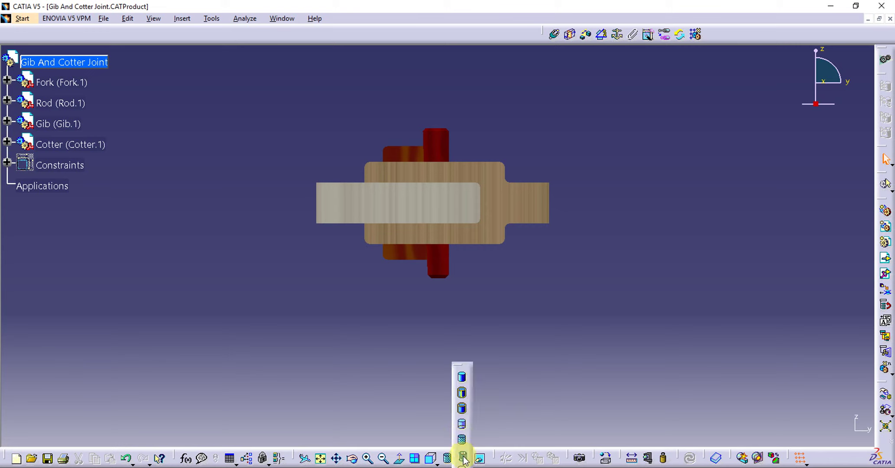
- Display the joint as wireframe, fit it in view, and set isometric view
{"action": "left_click", "coordinate": [464, 458]}
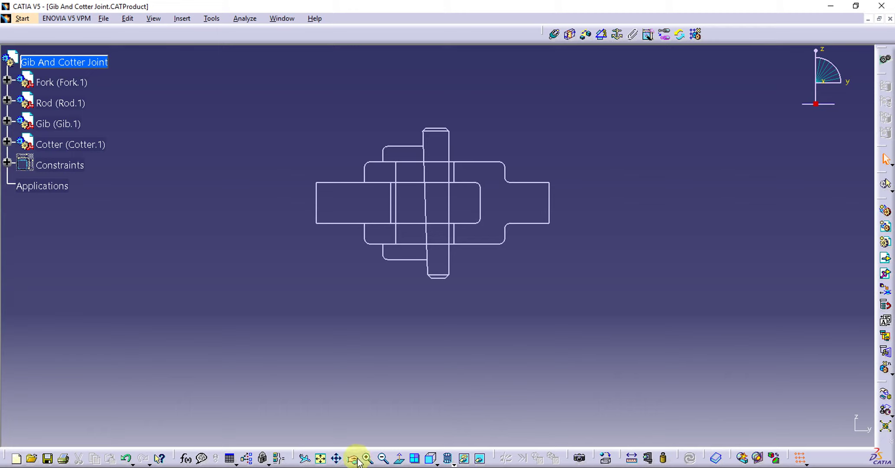
{"action": "left_click", "coordinate": [320, 459]}
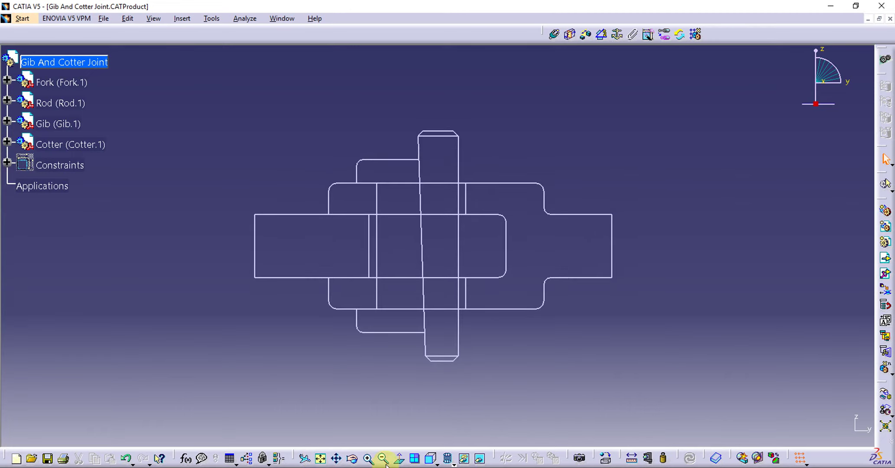
{"action": "left_click", "coordinate": [432, 459]}
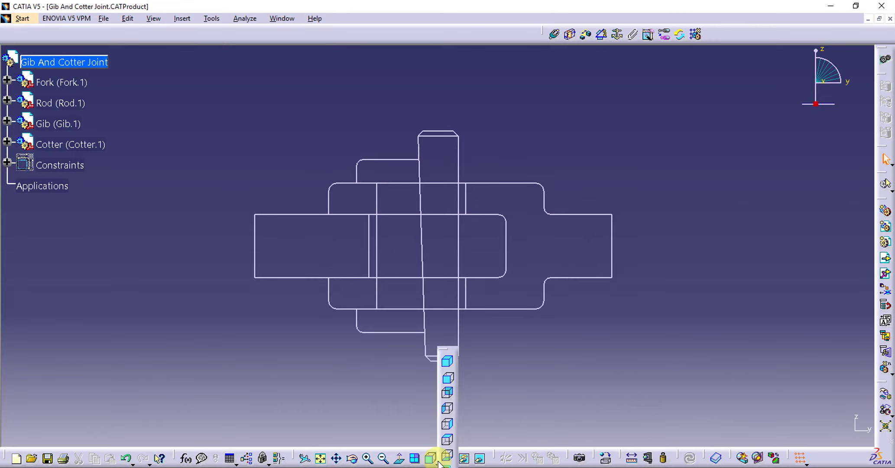
{"action": "left_click", "coordinate": [446, 362]}
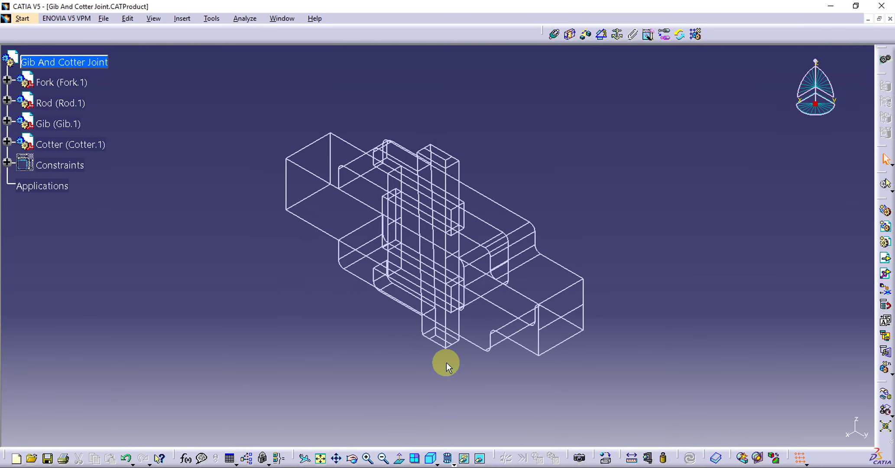
- Shade the joint with visible and hidden edges and view it from the front
{"action": "left_click", "coordinate": [448, 458]}
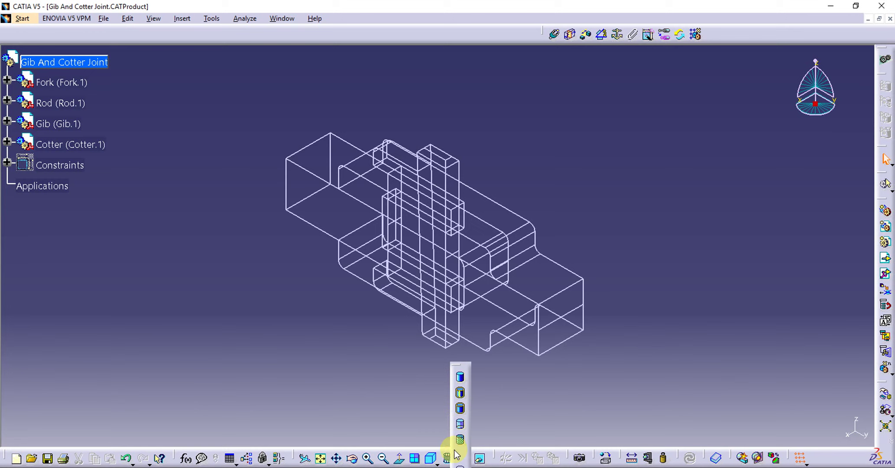
{"action": "left_click", "coordinate": [460, 423]}
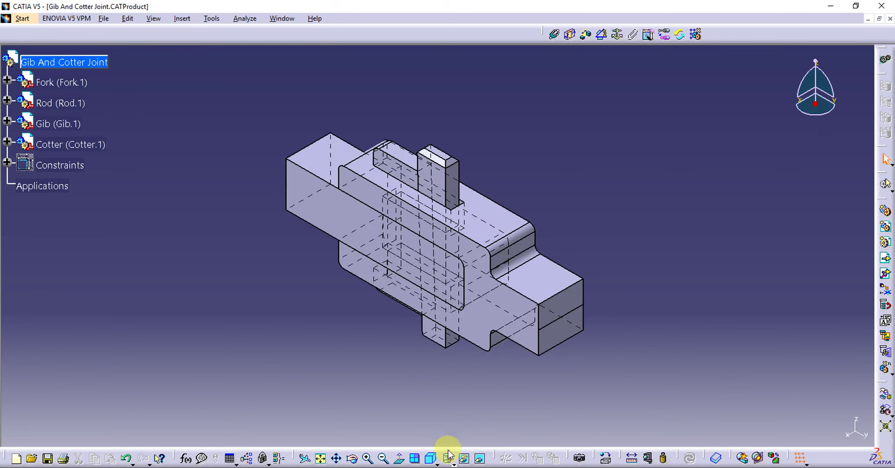
{"action": "left_click", "coordinate": [435, 458]}
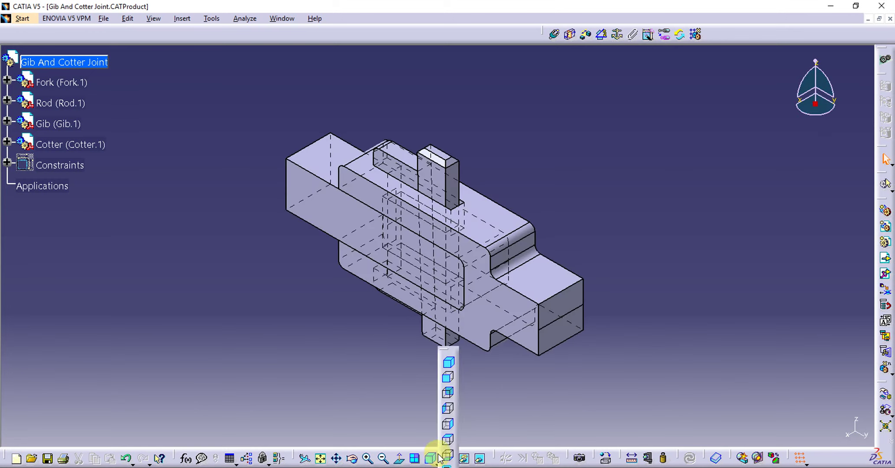
{"action": "left_click", "coordinate": [447, 381]}
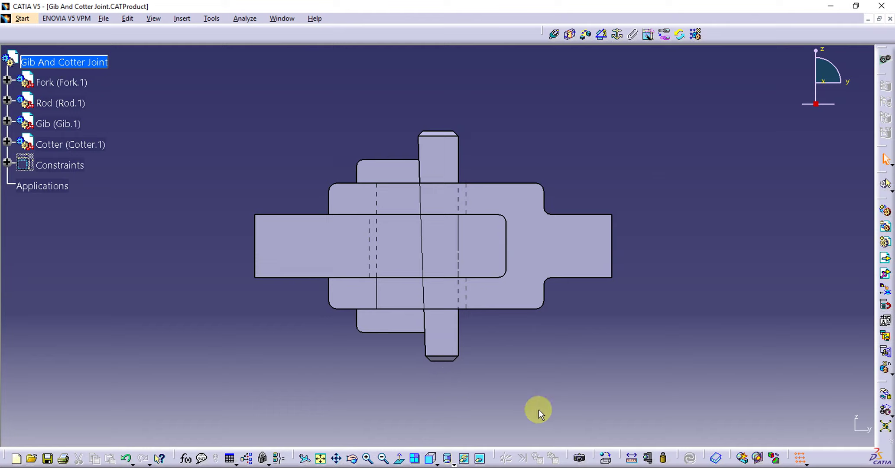
- Switch to plain shading, then Shading with Material, back in isometric view
{"action": "left_click", "coordinate": [450, 463]}
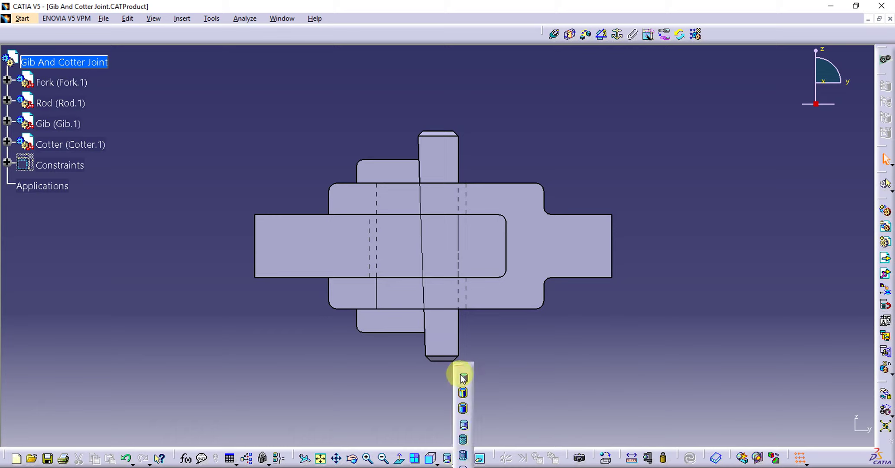
{"action": "left_click", "coordinate": [463, 378]}
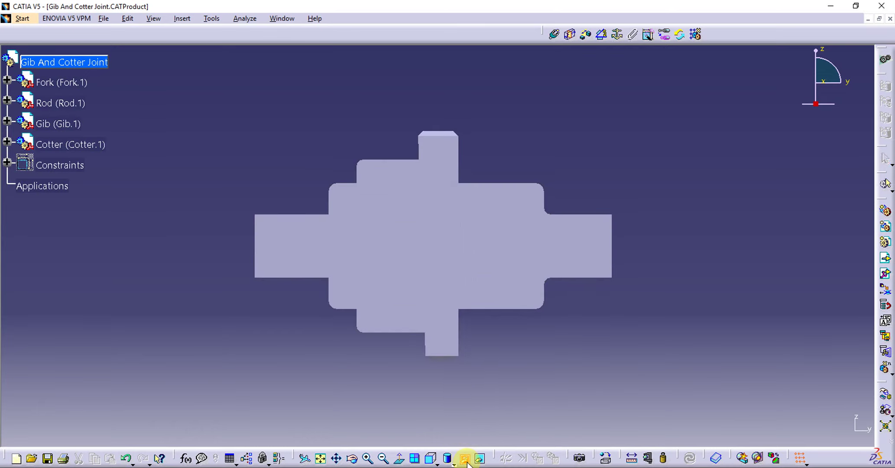
{"action": "left_click", "coordinate": [451, 463]}
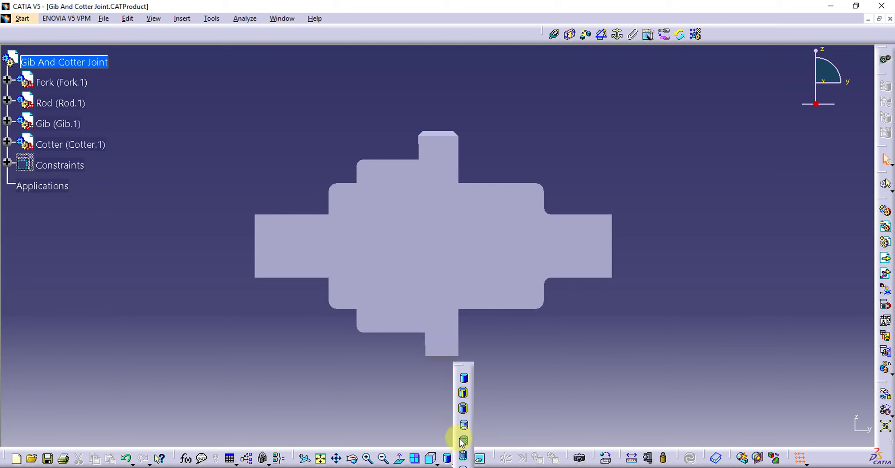
{"action": "left_click", "coordinate": [461, 441]}
{"action": "left_click", "coordinate": [435, 461]}
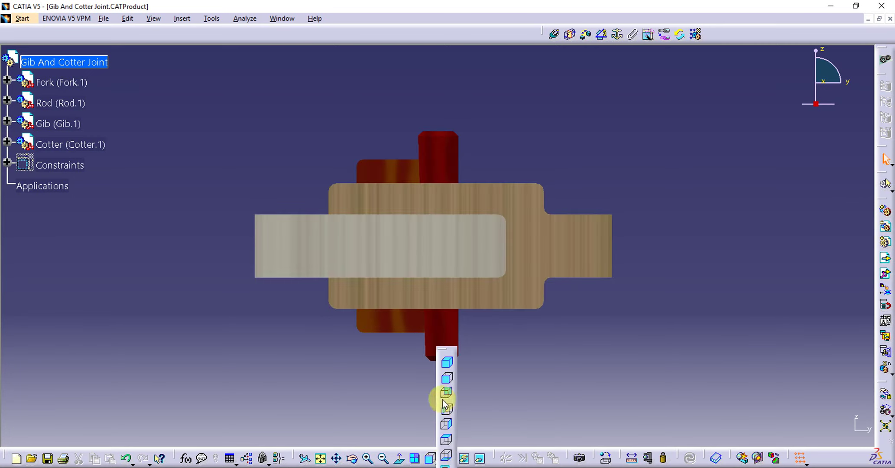
{"action": "left_click", "coordinate": [452, 365]}
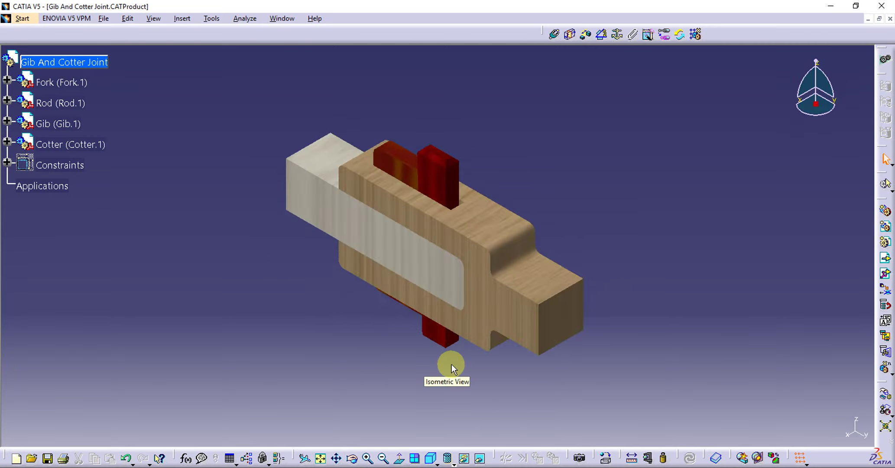
{"action": "left_click", "coordinate": [245, 19]}
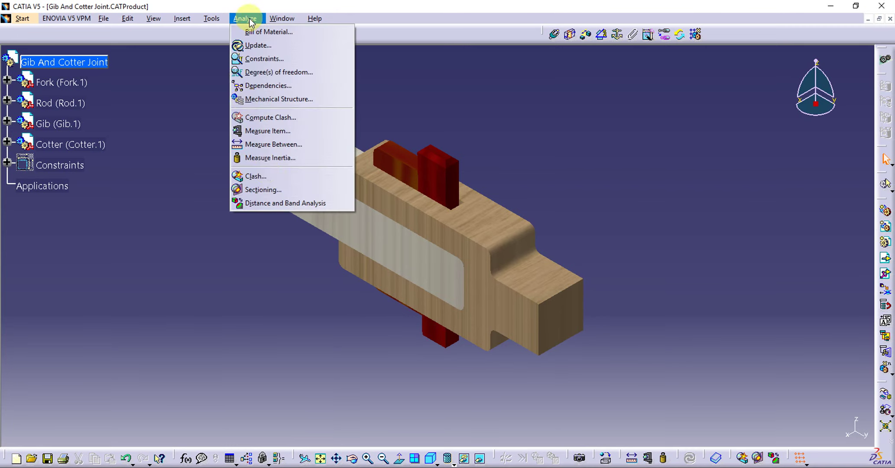
- Run a clash check between all components and inspect the Fork–Gib and Fork–Cotter contacts
{"action": "left_click", "coordinate": [273, 177]}
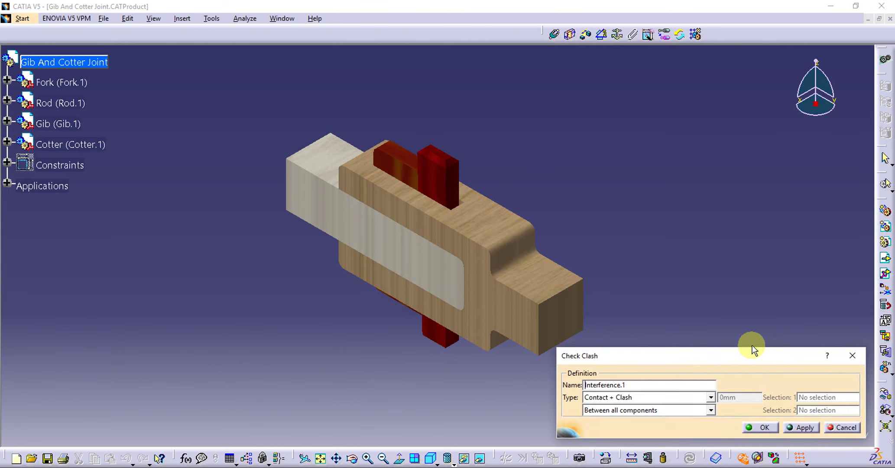
{"action": "left_click", "coordinate": [801, 427]}
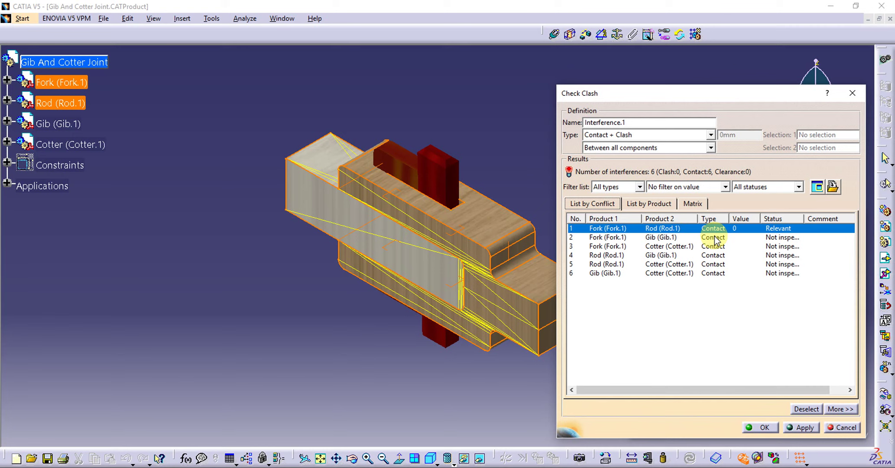
{"action": "left_click", "coordinate": [715, 240]}
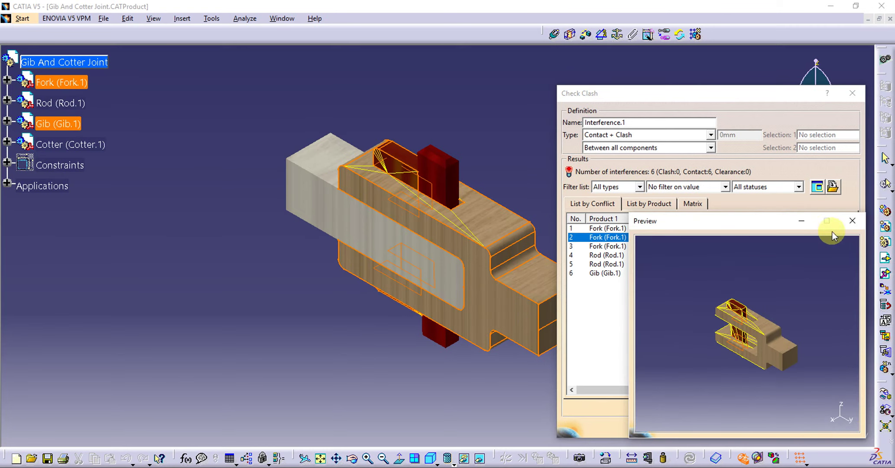
{"action": "left_click", "coordinate": [850, 221]}
{"action": "left_click", "coordinate": [714, 246]}
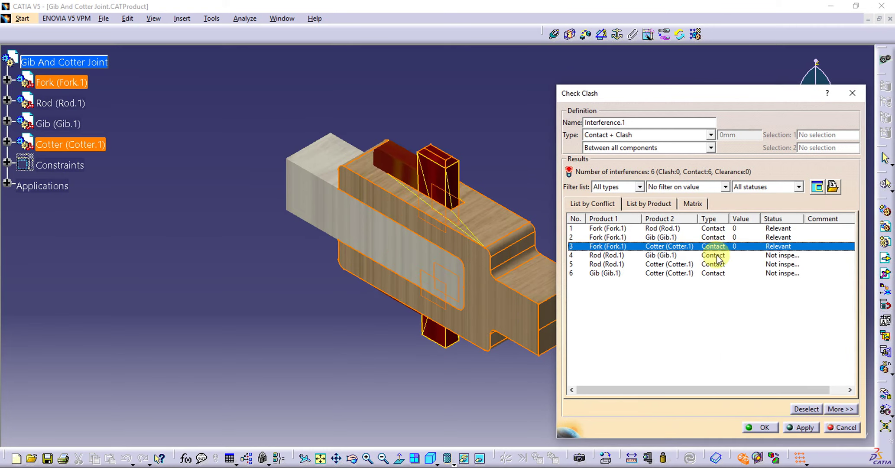
- Review the remaining contacts through Gib–Cotter, accept the six-contact, no-clash result, and deselect
{"action": "left_click", "coordinate": [713, 255]}
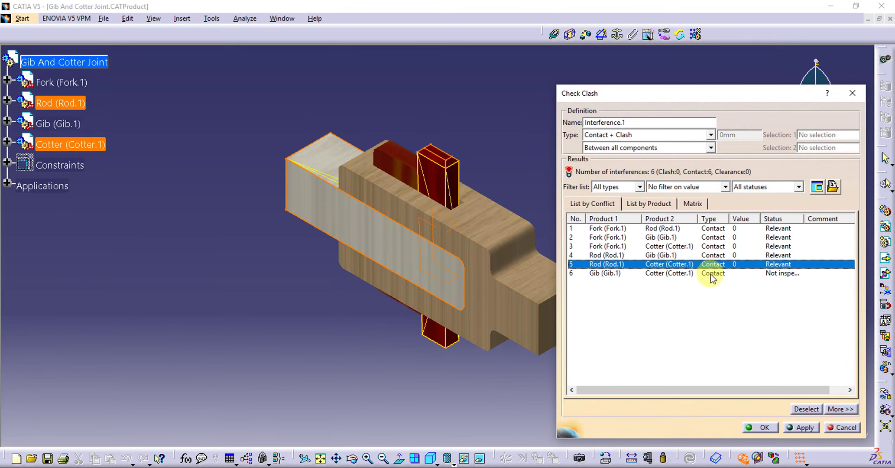
{"action": "left_click", "coordinate": [710, 273]}
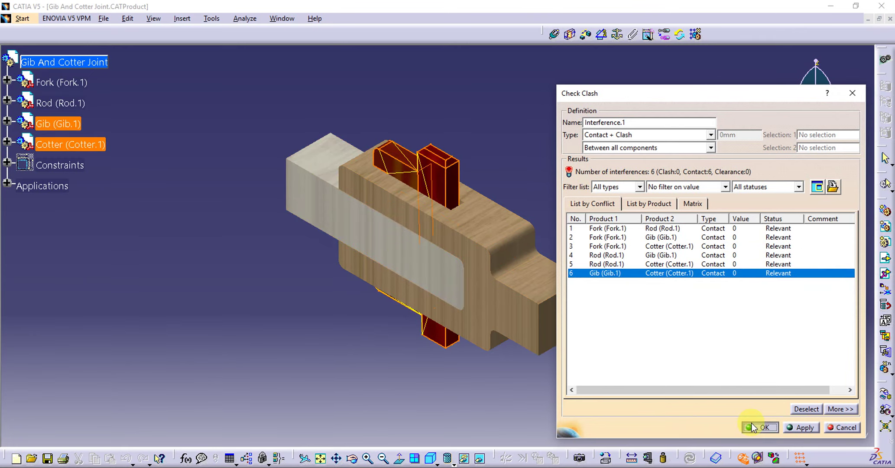
{"action": "left_click", "coordinate": [751, 423]}
{"action": "left_click", "coordinate": [693, 320]}
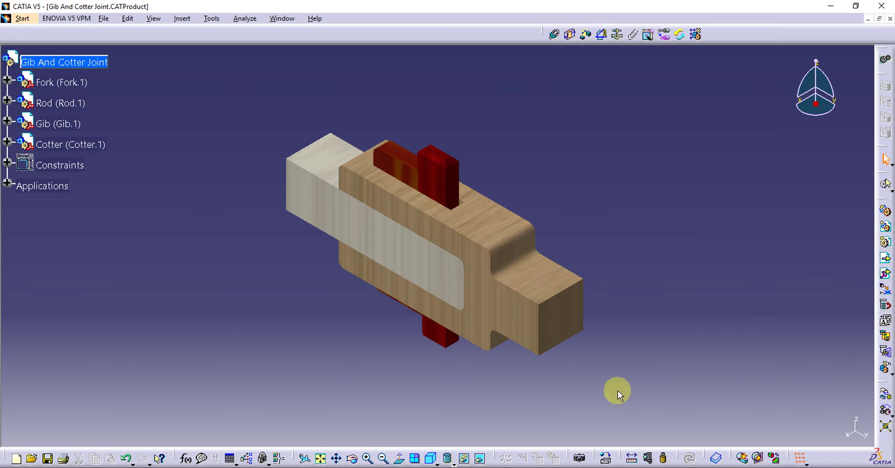
{"action": "left_click", "coordinate": [580, 458]}
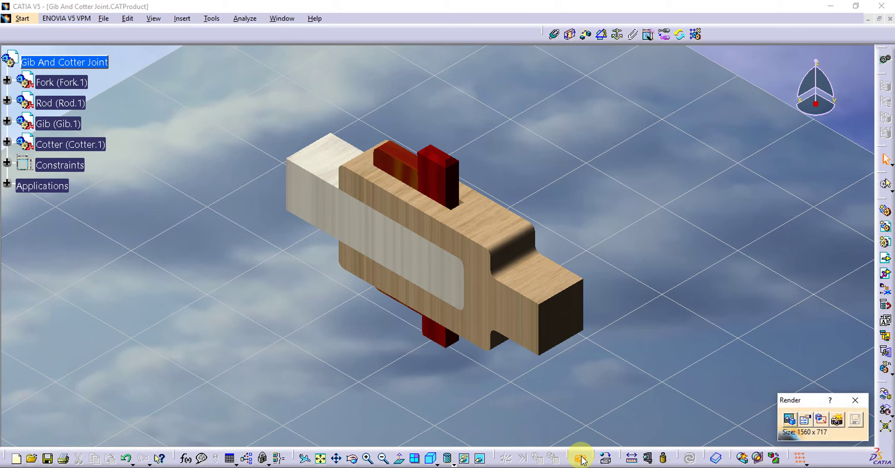
- Render the joint with shadows against the sky backdrop and save the image
{"action": "left_click", "coordinate": [839, 419]}
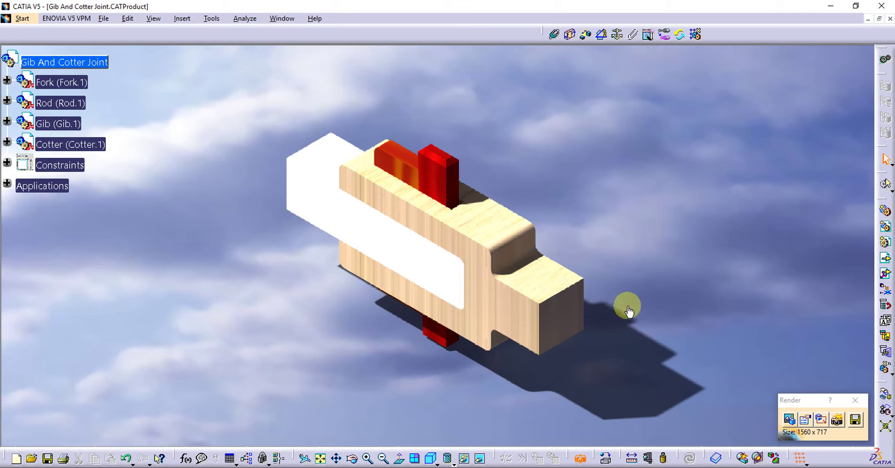
{"action": "left_click", "coordinate": [852, 420]}
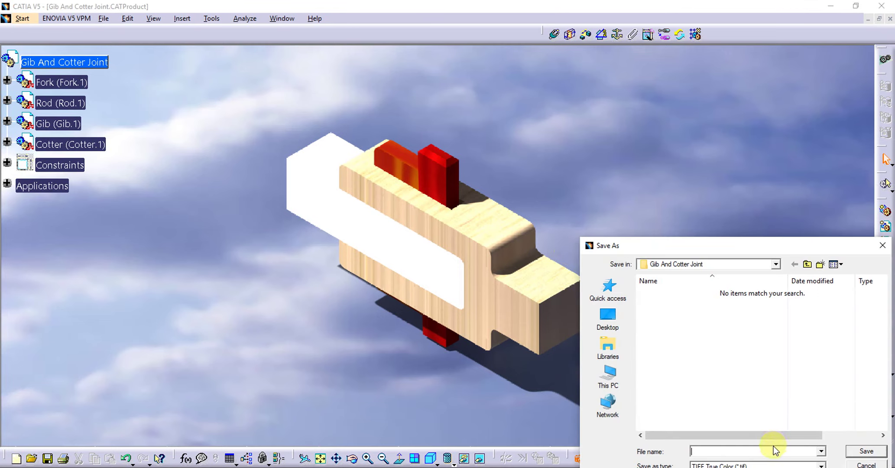
- Save the render as a JPEG High Quality image named 'Gib And Cotter Joint' and exit rendering
{"action": "left_click", "coordinate": [799, 465]}
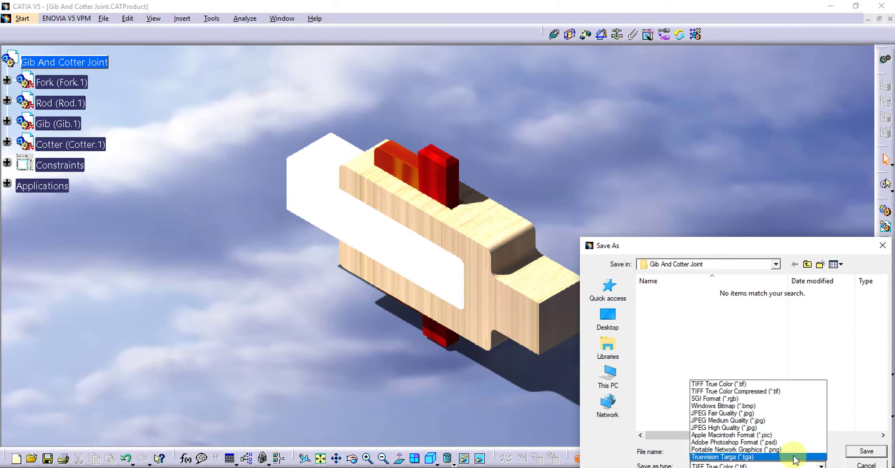
{"action": "left_click", "coordinate": [761, 428]}
{"action": "left_click", "coordinate": [740, 451]}
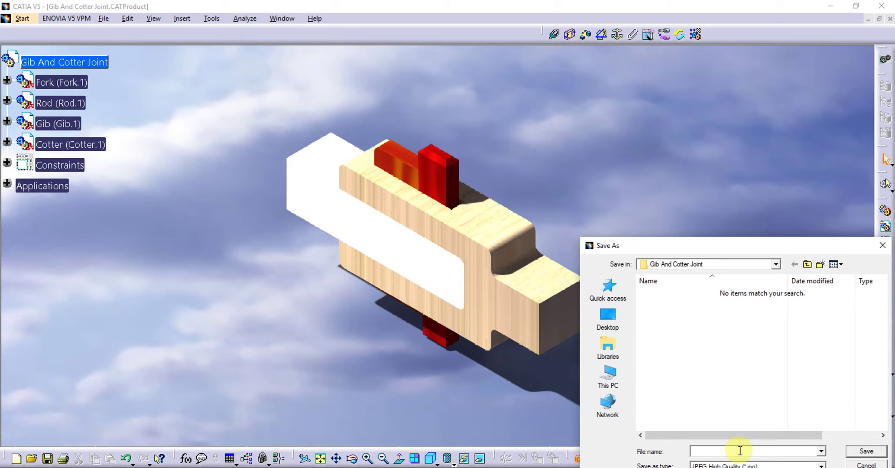
{"action": "type", "text": "Gi"}
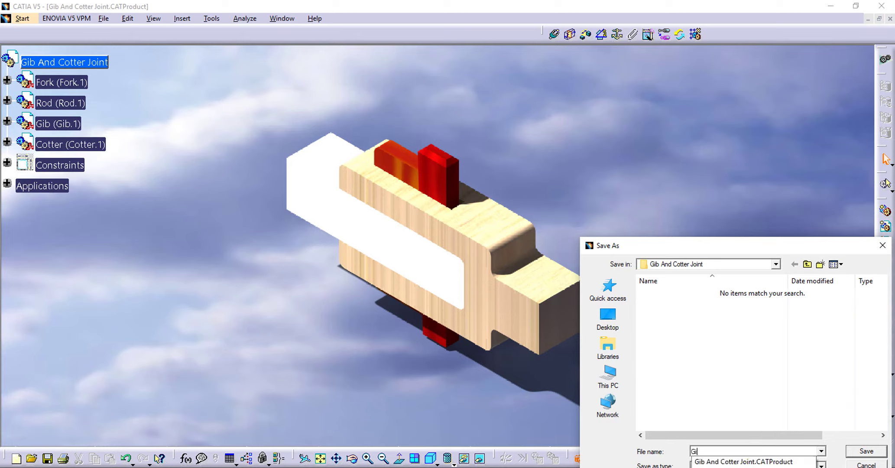
{"action": "type", "text": "b A"}
{"action": "left_click", "coordinate": [766, 462]}
{"action": "left_click_drag", "start_coordinate": [777, 452], "coordinate": [744, 452]}
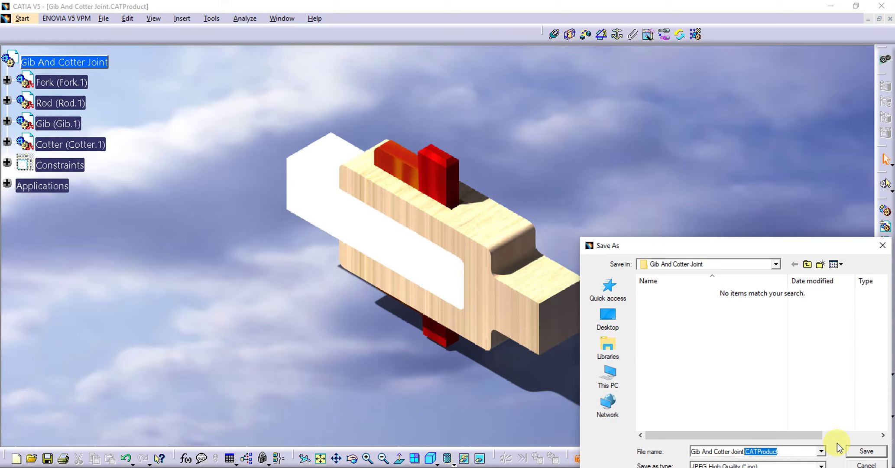
{"action": "key", "text": "BackSpace"}
{"action": "type", "text": "t"}
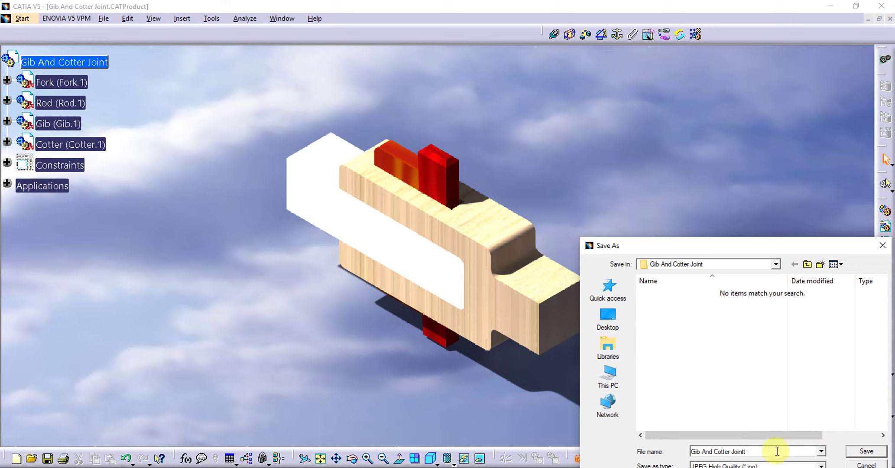
{"action": "key", "text": "BackSpace"}
{"action": "left_click", "coordinate": [824, 423]}
{"action": "left_click", "coordinate": [862, 451]}
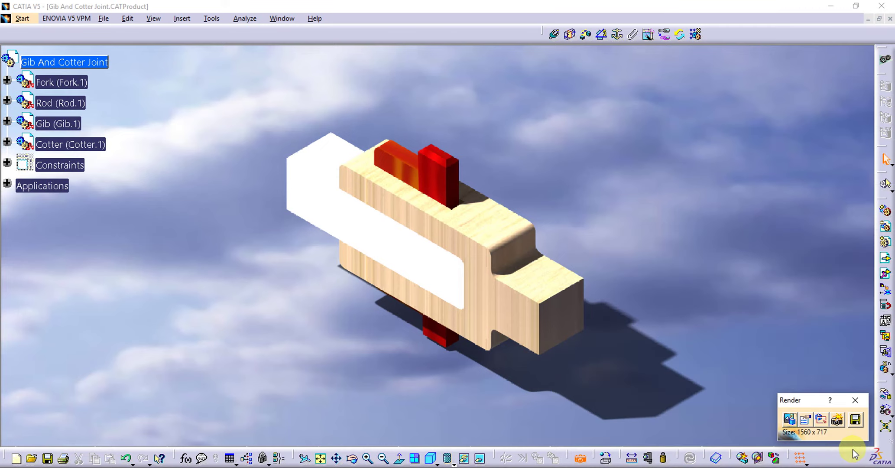
{"action": "left_click", "coordinate": [853, 399]}
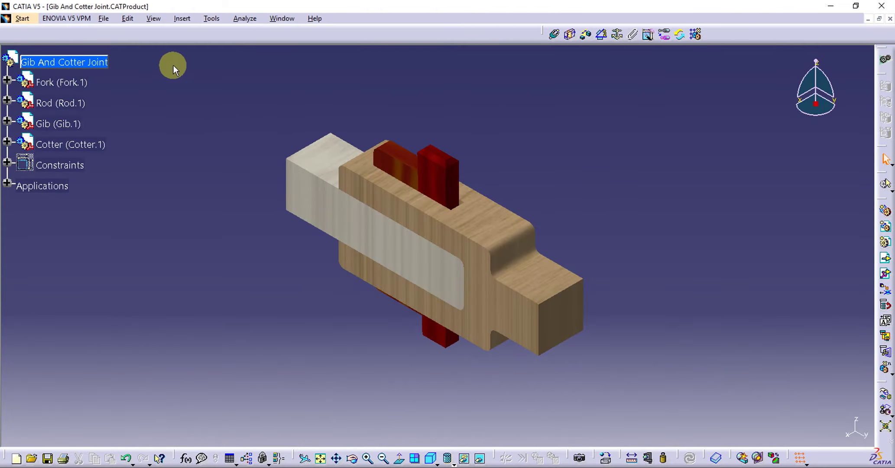
- Open Save Management and mark the modified assembly files for saving
{"action": "left_click", "coordinate": [105, 20]}
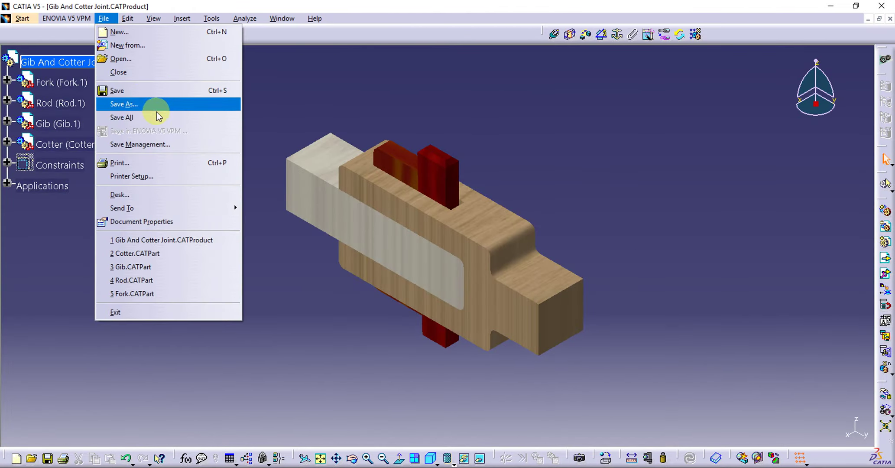
{"action": "left_click", "coordinate": [161, 145]}
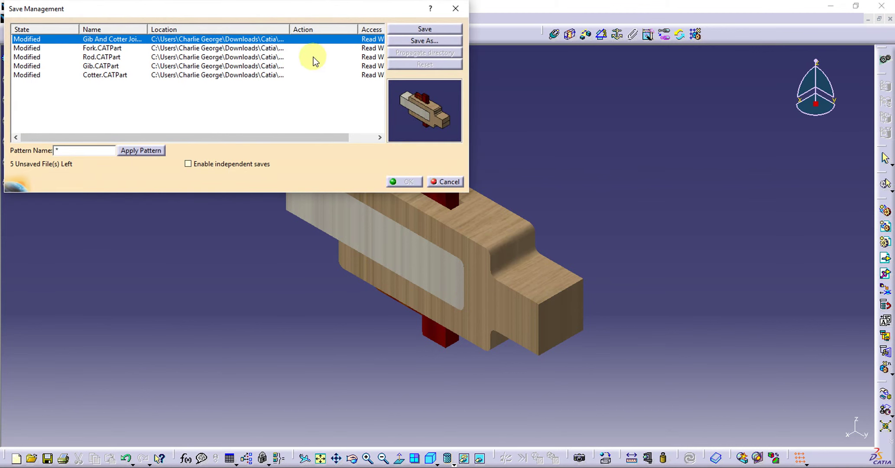
{"action": "left_click_drag", "start_coordinate": [310, 137], "coordinate": [326, 137]}
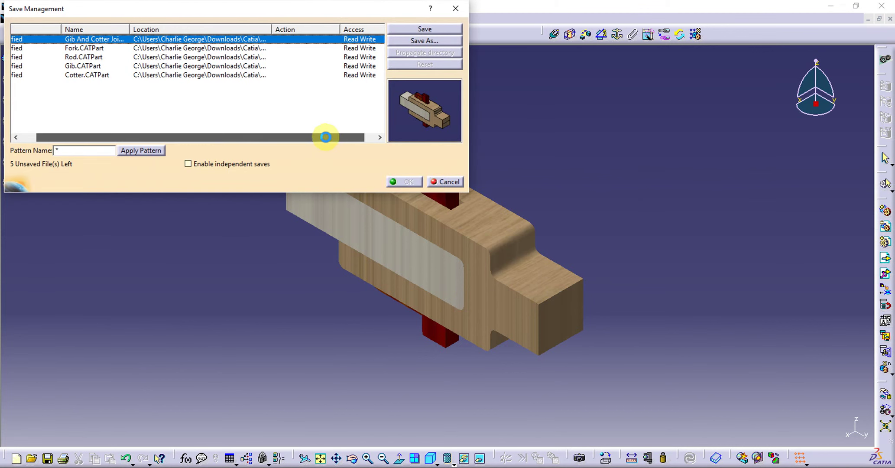
{"action": "left_click", "coordinate": [418, 27]}
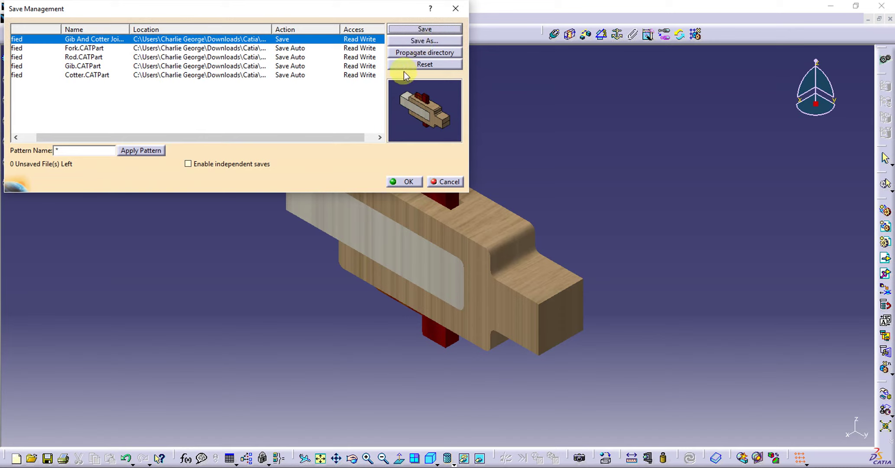
- Set the Fork, Rod, Gib and Cotter parts to Save and confirm saving everything
{"action": "left_click", "coordinate": [345, 48]}
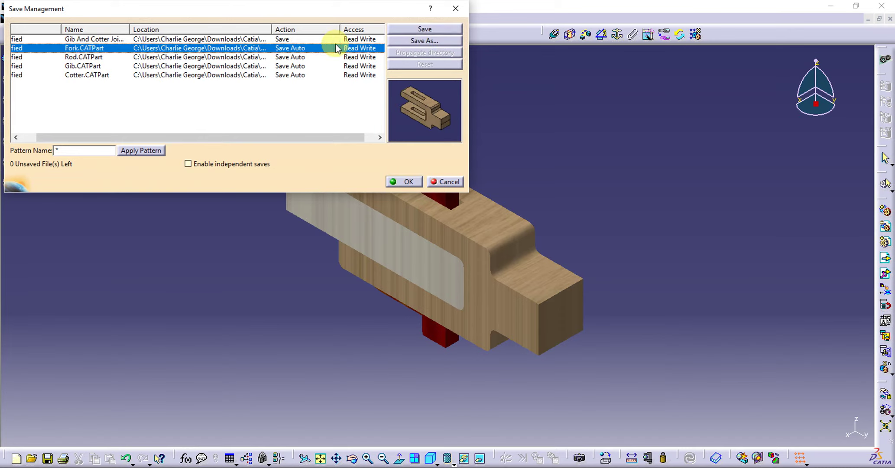
{"action": "left_click", "coordinate": [407, 34]}
{"action": "left_click", "coordinate": [344, 57]}
{"action": "left_click", "coordinate": [425, 29]}
{"action": "left_click", "coordinate": [358, 65]}
{"action": "left_click", "coordinate": [425, 29]}
{"action": "left_click", "coordinate": [350, 74]}
{"action": "left_click", "coordinate": [428, 31]}
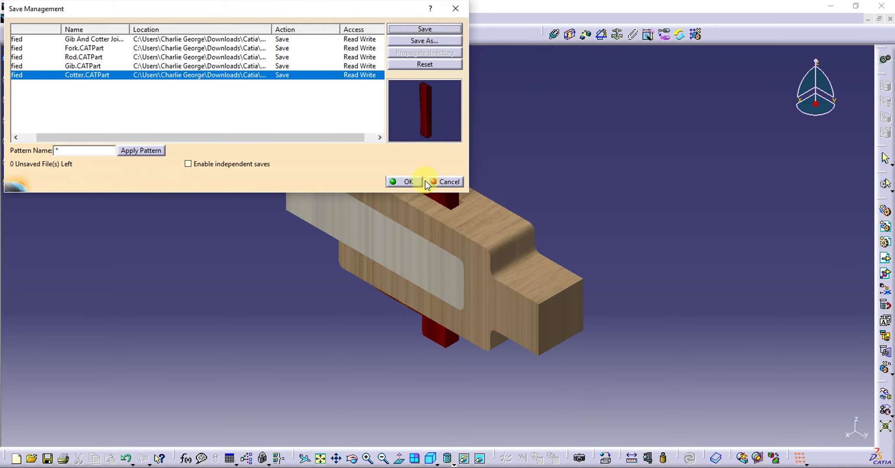
{"action": "left_click", "coordinate": [410, 182]}
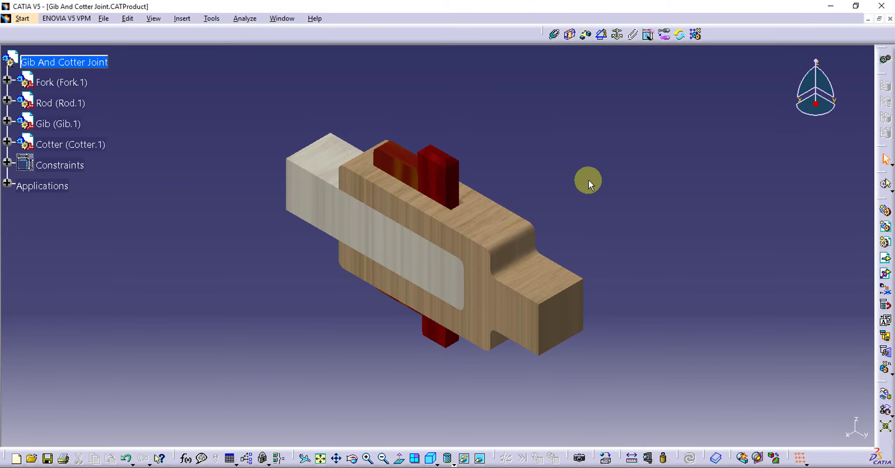
- Zoom in so the textured Gib and Cotter joint fills most of the viewport
{"action": "middle_click_drag", "start_coordinate": [592, 180], "coordinate": [595, 135], "text": "ctrl"}
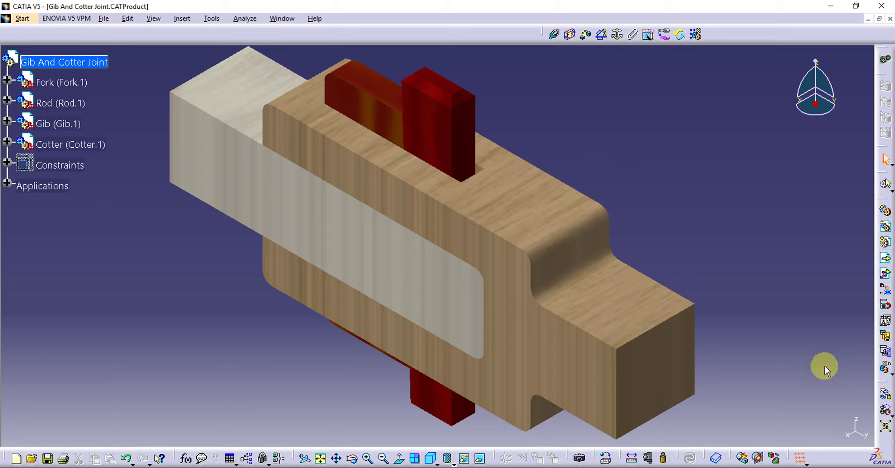
{"action": "left_click", "coordinate": [807, 463]}
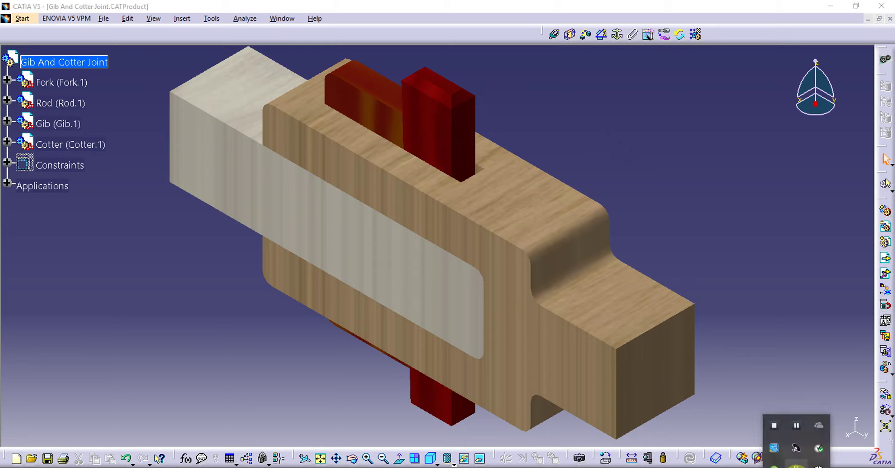